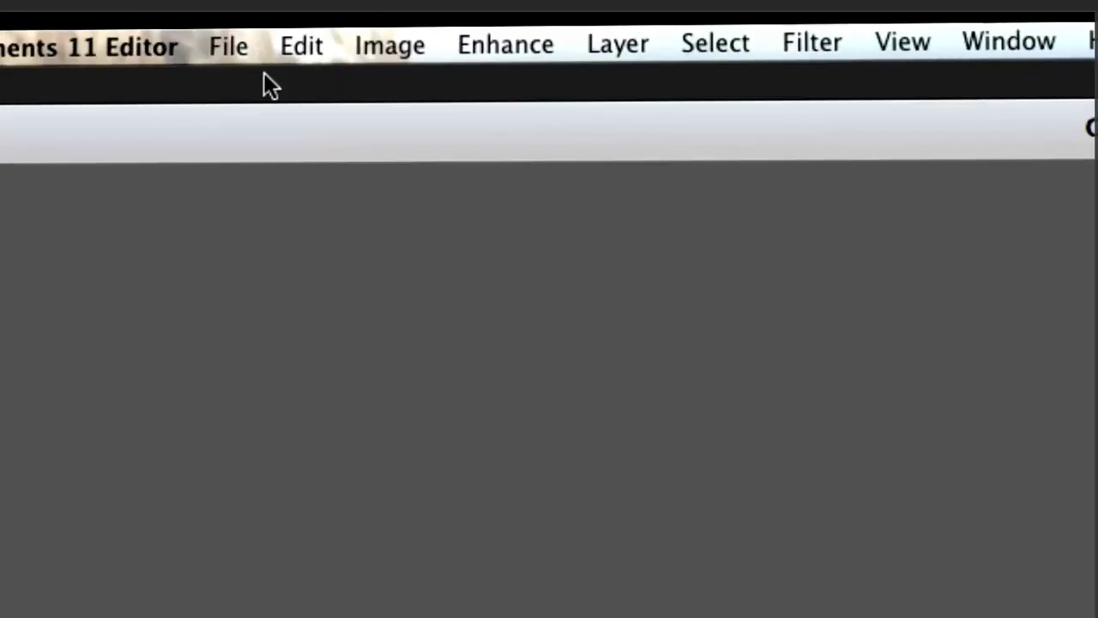
Step: Create a blank 1280 by 720 pixel RGB file at 300 pixels/inch with a white background, and close it
{"action": "left_click", "coordinate": [226, 50]}
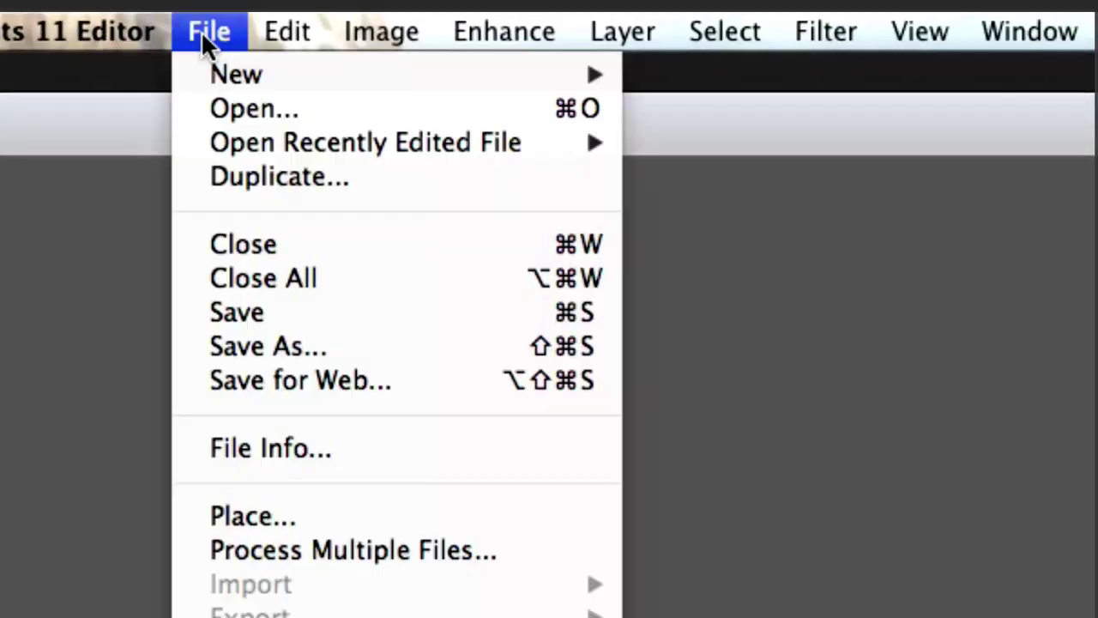
{"action": "mouse_move", "coordinate": [206, 62]}
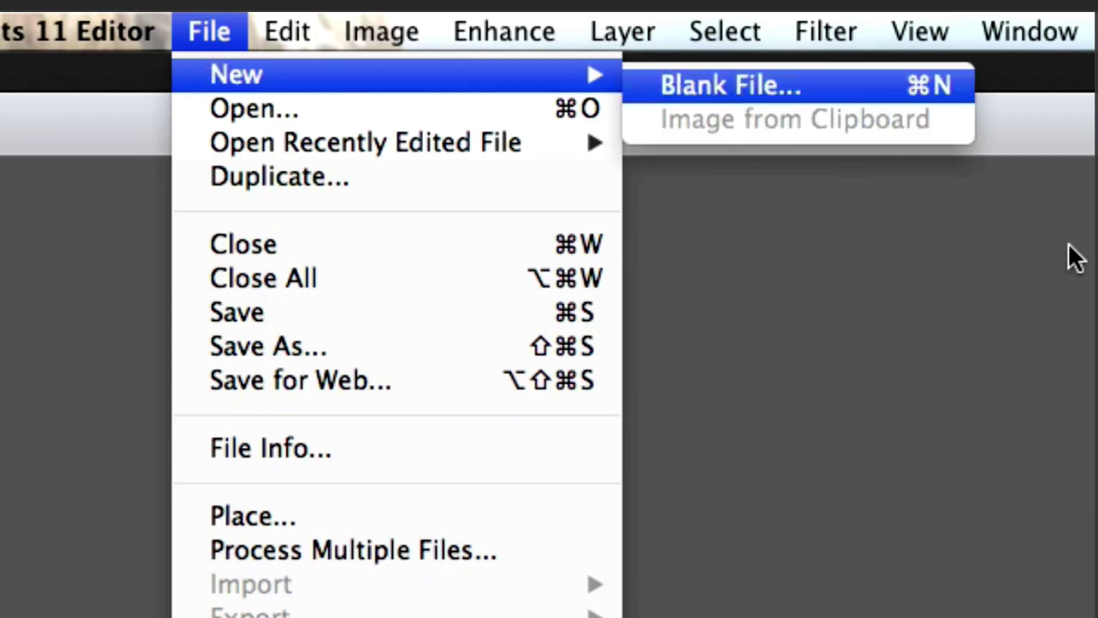
{"action": "left_click", "coordinate": [764, 95]}
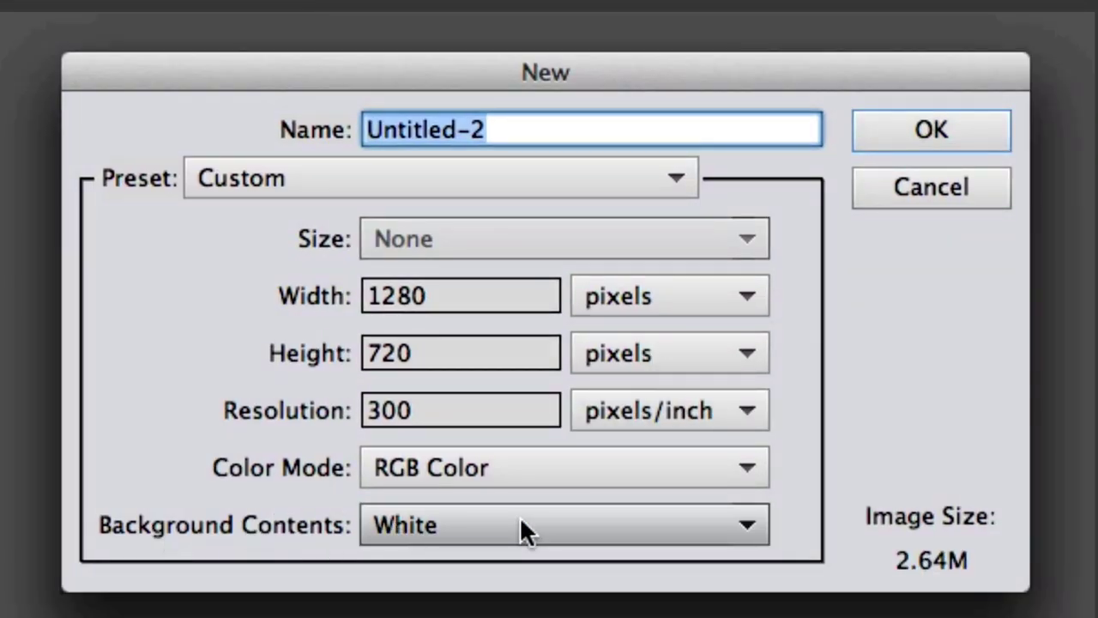
{"action": "left_click", "coordinate": [731, 529]}
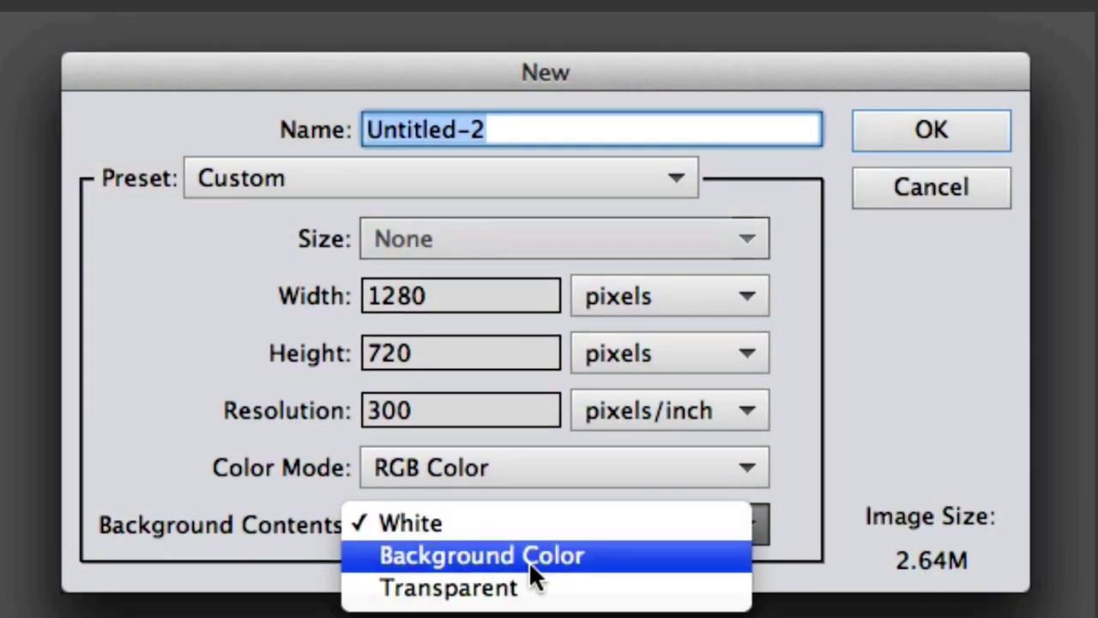
{"action": "left_click", "coordinate": [455, 524]}
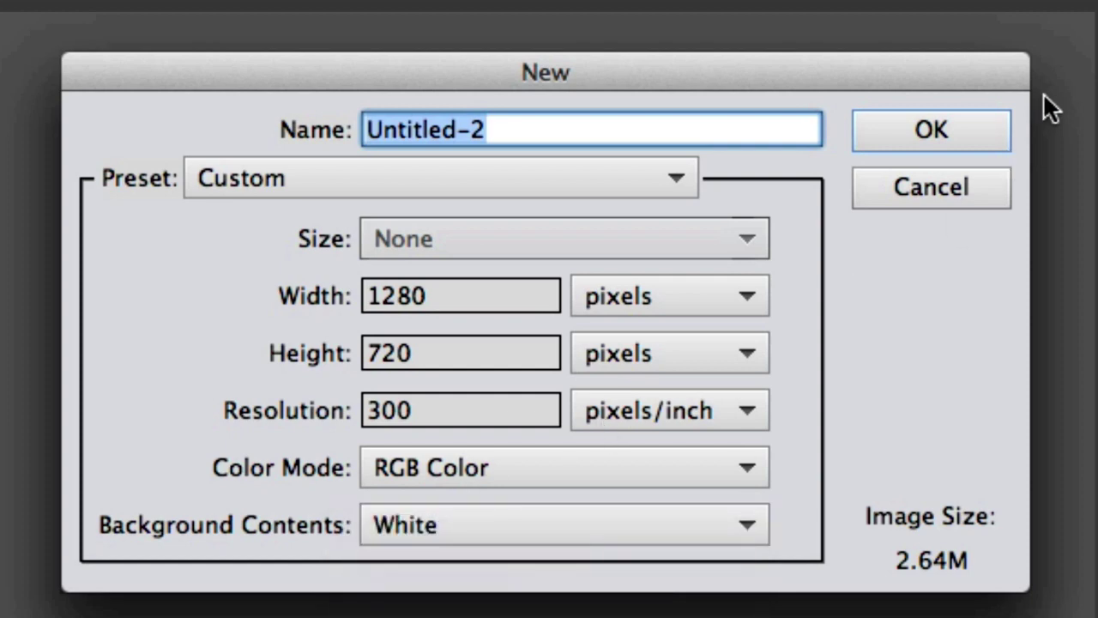
{"action": "left_click", "coordinate": [922, 127]}
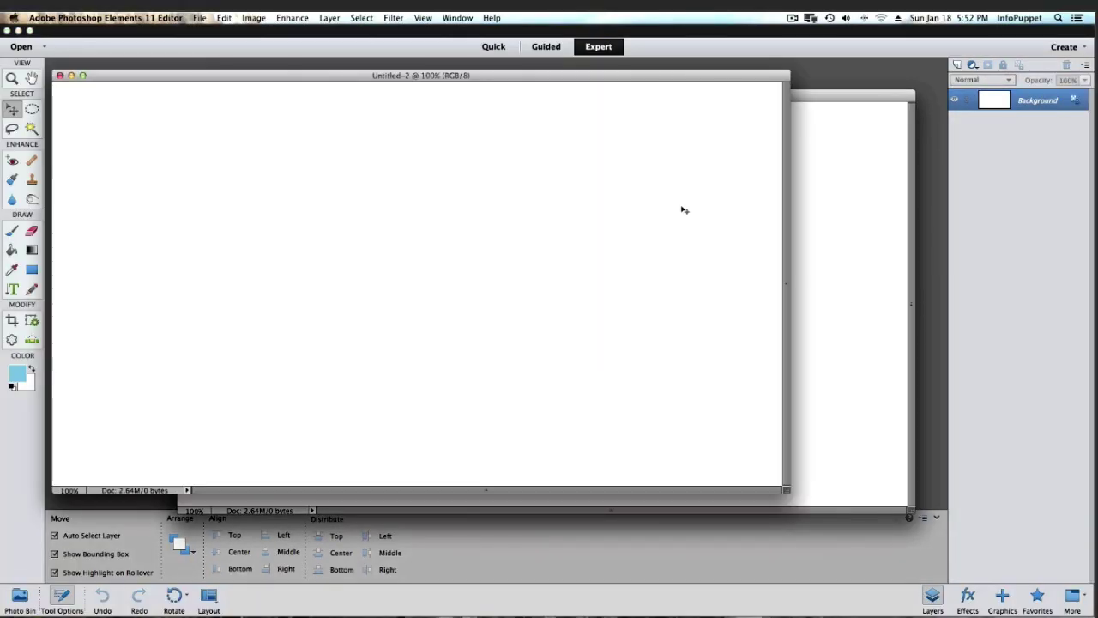
{"action": "left_click", "coordinate": [59, 76]}
Step: Draw a large light-blue square near the canvas centre and, on a new layer, a narrow vertical rectangle to its left
{"action": "left_click_drag", "start_coordinate": [246, 97], "coordinate": [213, 80]}
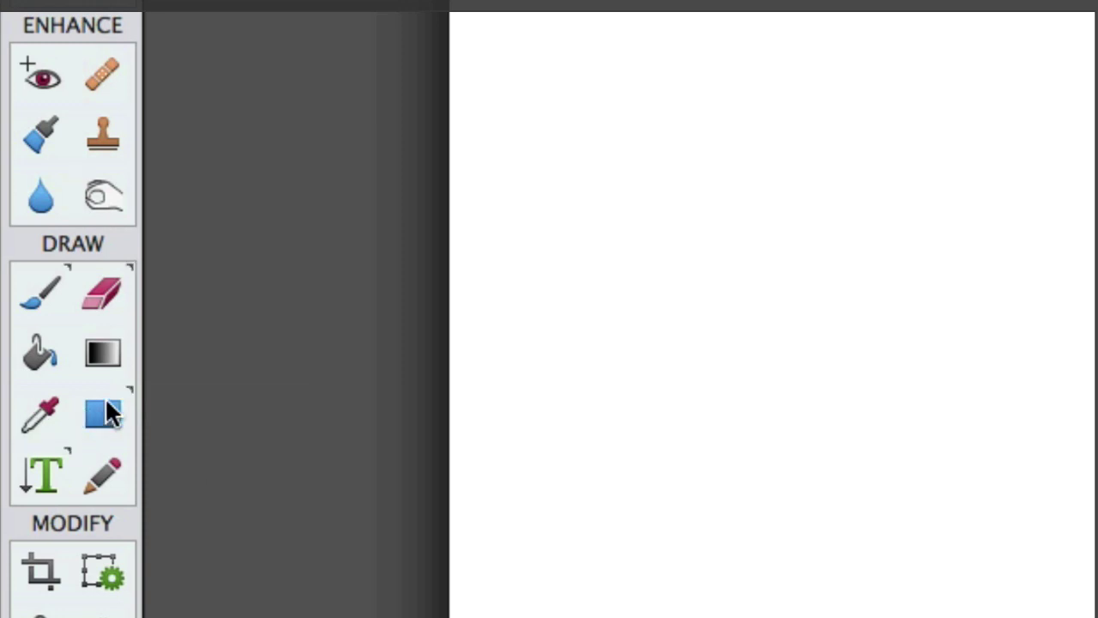
{"action": "left_click", "coordinate": [112, 410]}
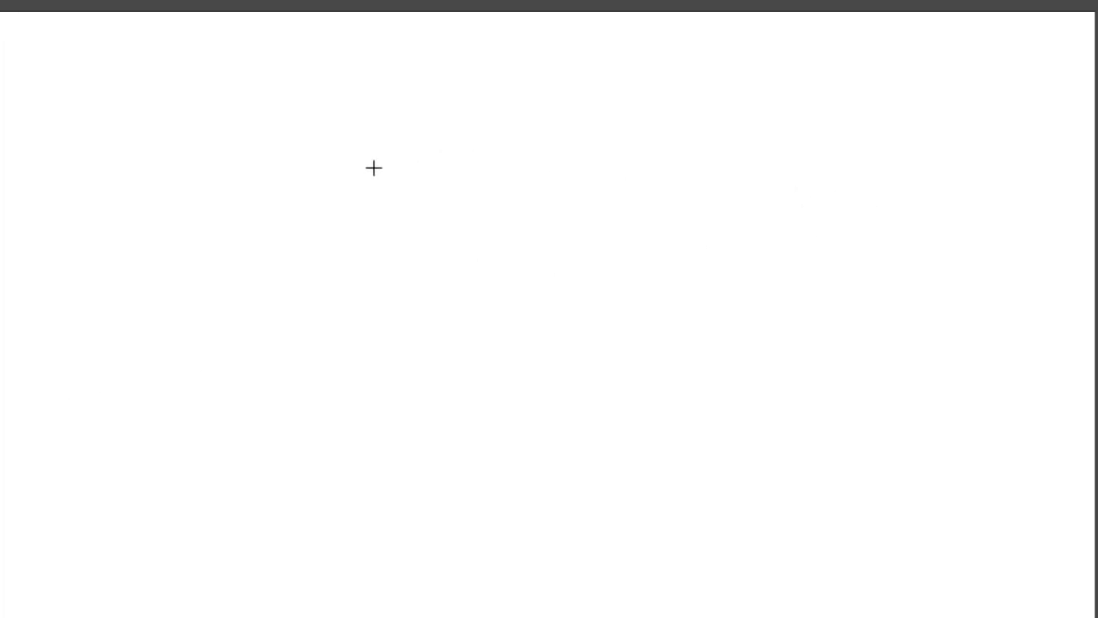
{"action": "left_click_drag", "start_coordinate": [373, 167], "coordinate": [655, 464]}
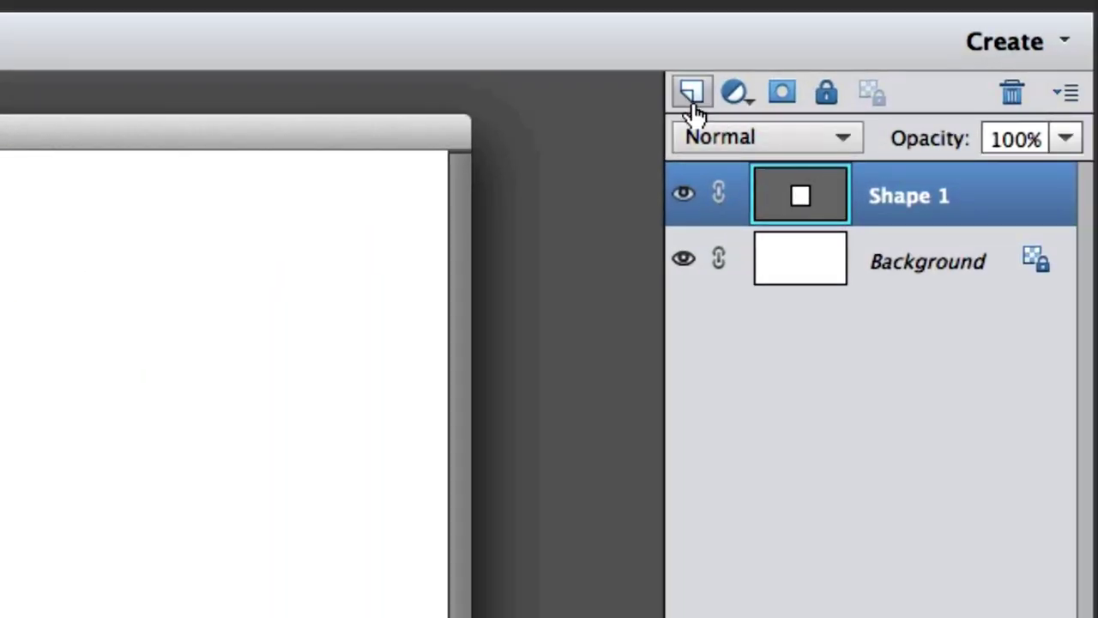
{"action": "left_click", "coordinate": [696, 109]}
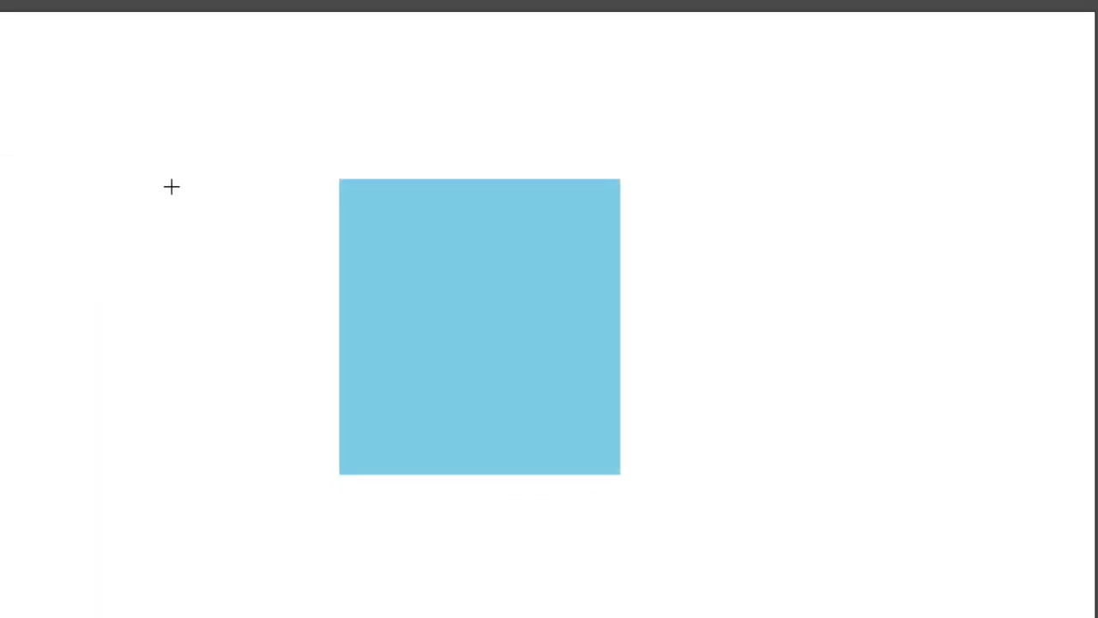
{"action": "left_click_drag", "start_coordinate": [172, 187], "coordinate": [270, 471]}
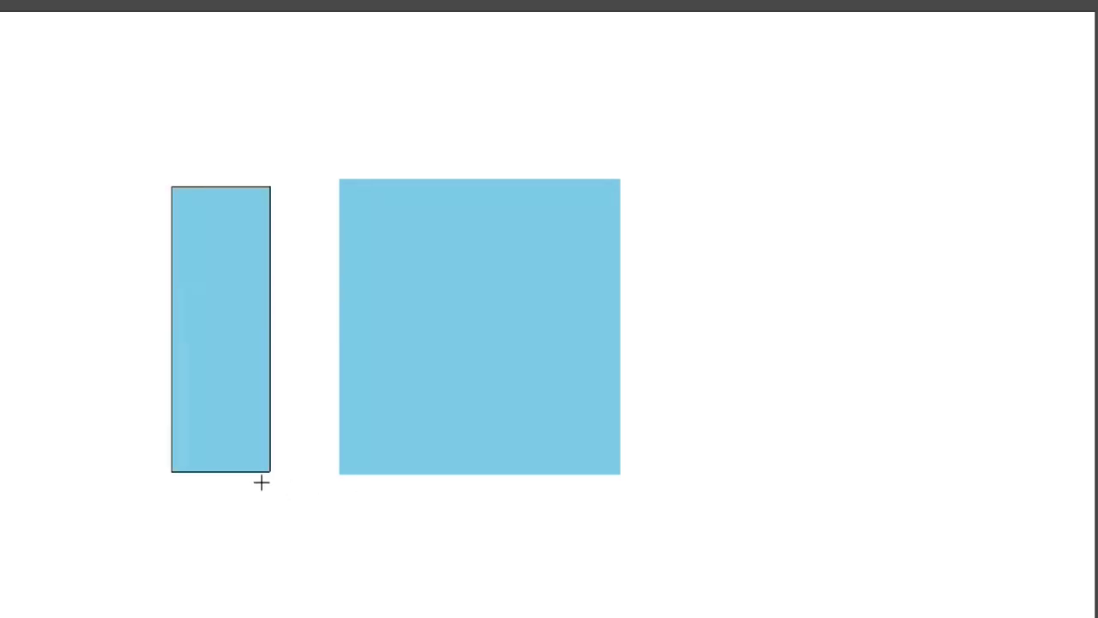
Step: Move the narrow rectangle to the canvas's upper-left area and the large square to the right of the centre
{"action": "key", "text": "ctrl+t"}
{"action": "left_click_drag", "start_coordinate": [230, 258], "coordinate": [0, 95]}
{"action": "left_click_drag", "start_coordinate": [518, 336], "coordinate": [636, 274]}
{"action": "left_click", "coordinate": [356, 308]}
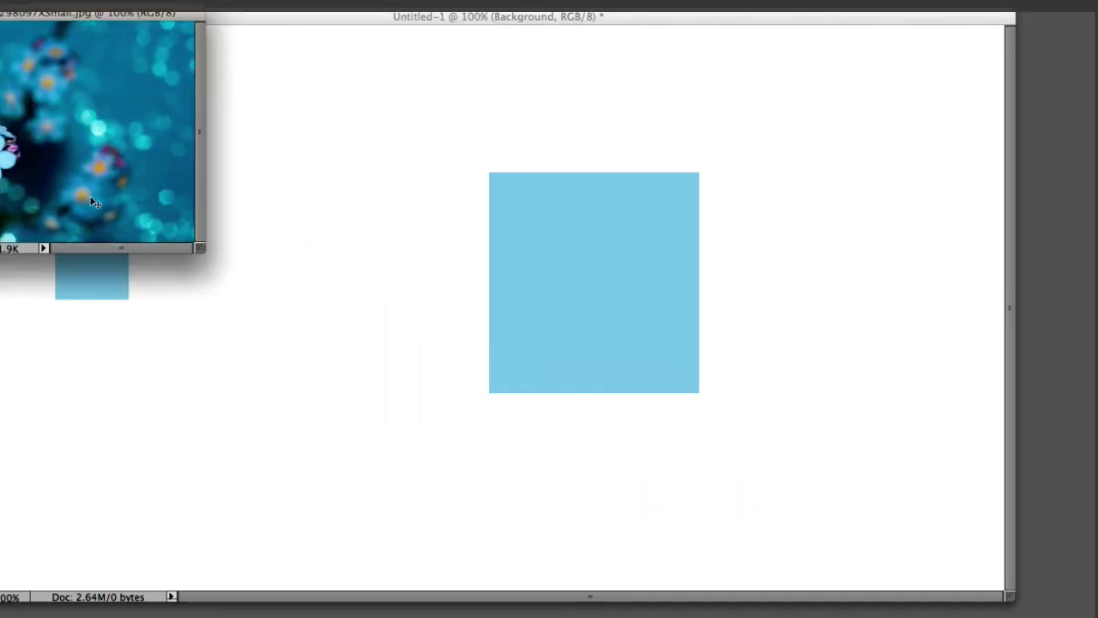
Step: Place a copy of the flower photo in the blank document, enlarge it and position it behind the large square
{"action": "left_click_drag", "start_coordinate": [20, 142], "coordinate": [147, 170]}
{"action": "left_click_drag", "start_coordinate": [382, 282], "coordinate": [618, 542]}
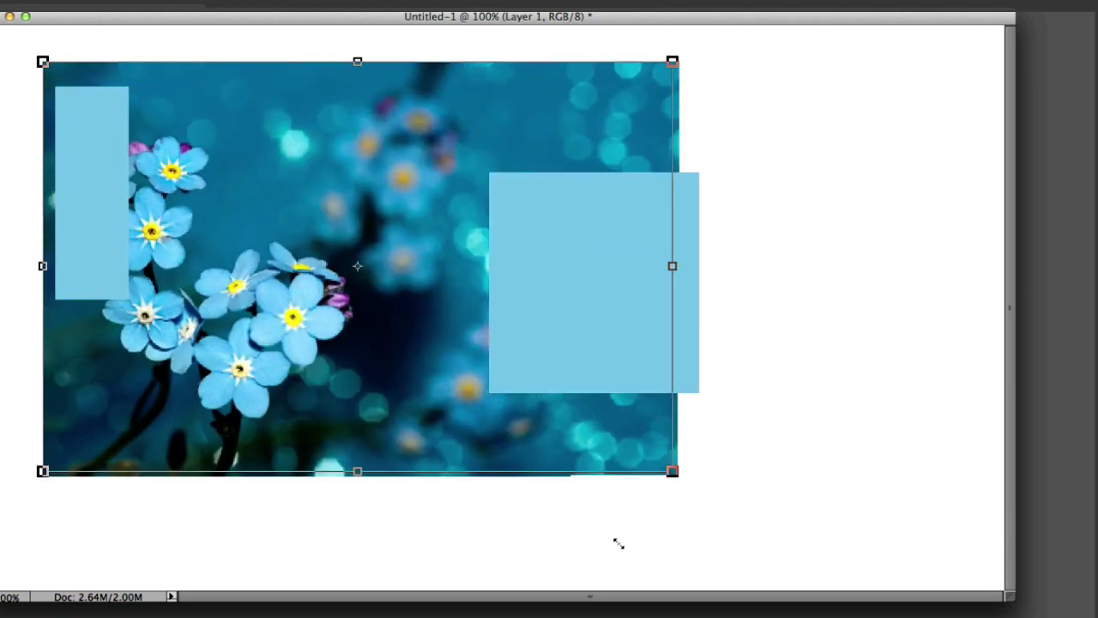
{"action": "left_click_drag", "start_coordinate": [449, 428], "coordinate": [495, 443]}
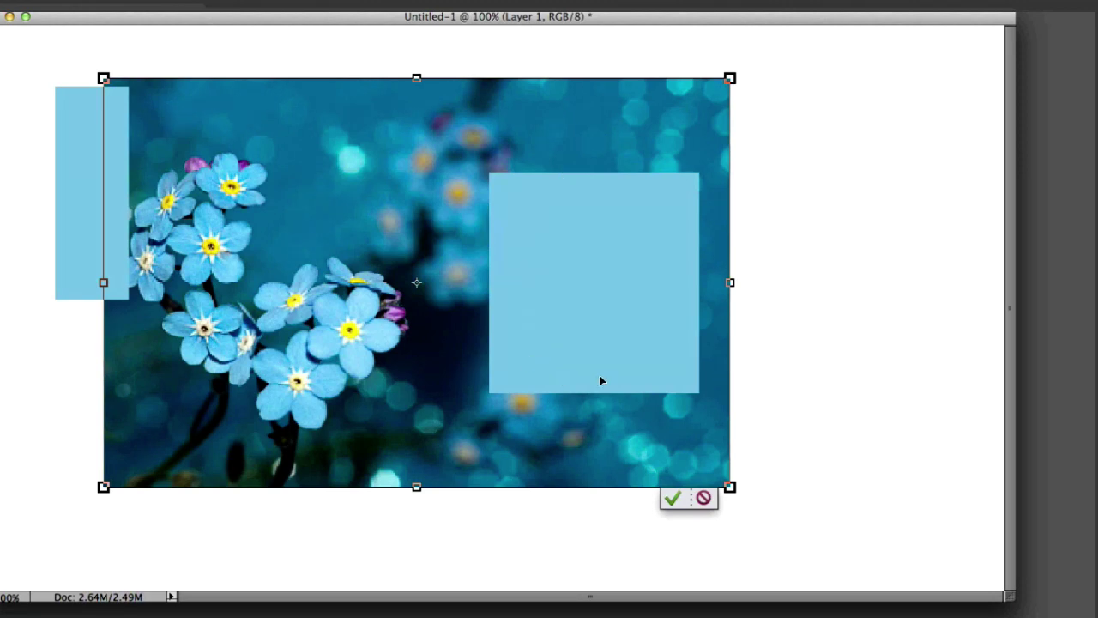
{"action": "left_click", "coordinate": [674, 499]}
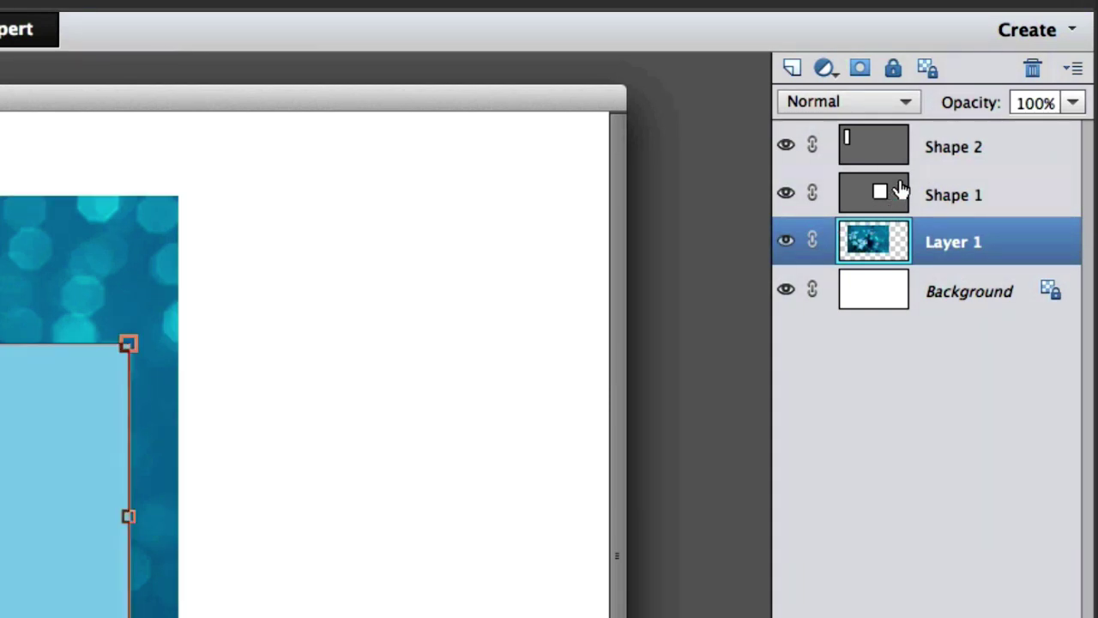
Step: Load the outline of Shape 1 as a selection and move Layer 1 above Shape 1 in the layer order
{"action": "left_click", "coordinate": [901, 190]}
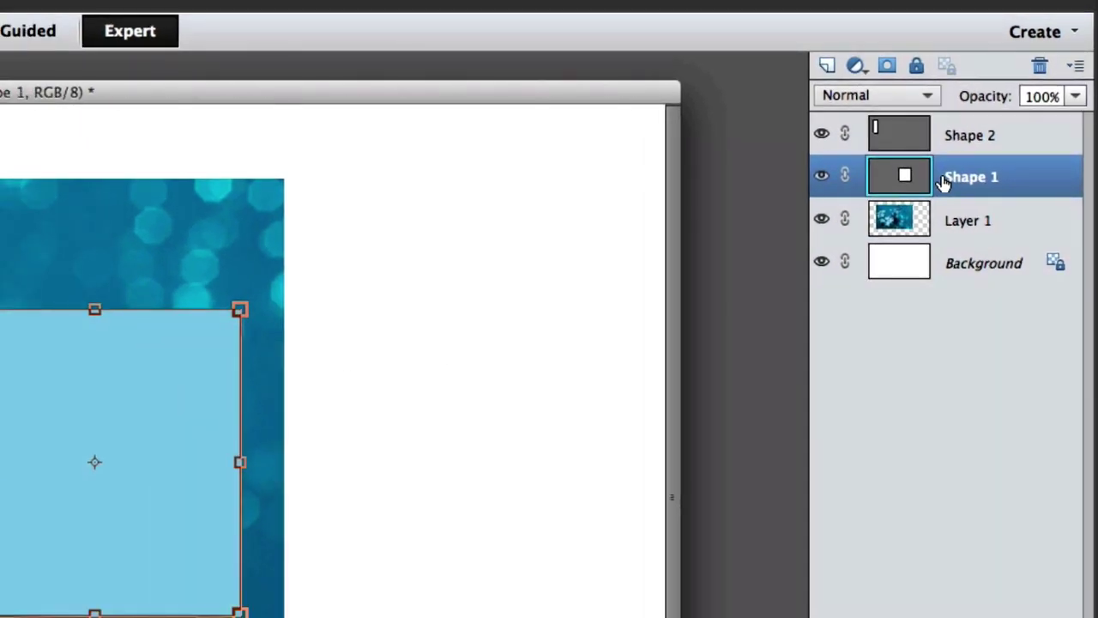
{"action": "left_click", "coordinate": [943, 179], "text": "super"}
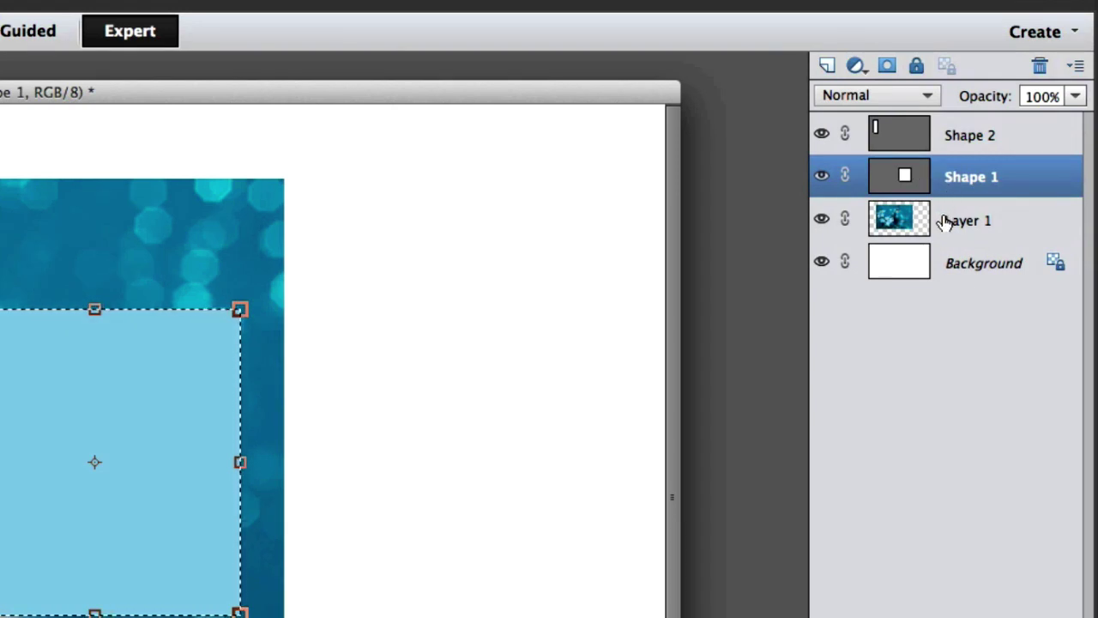
{"action": "left_click", "coordinate": [944, 222]}
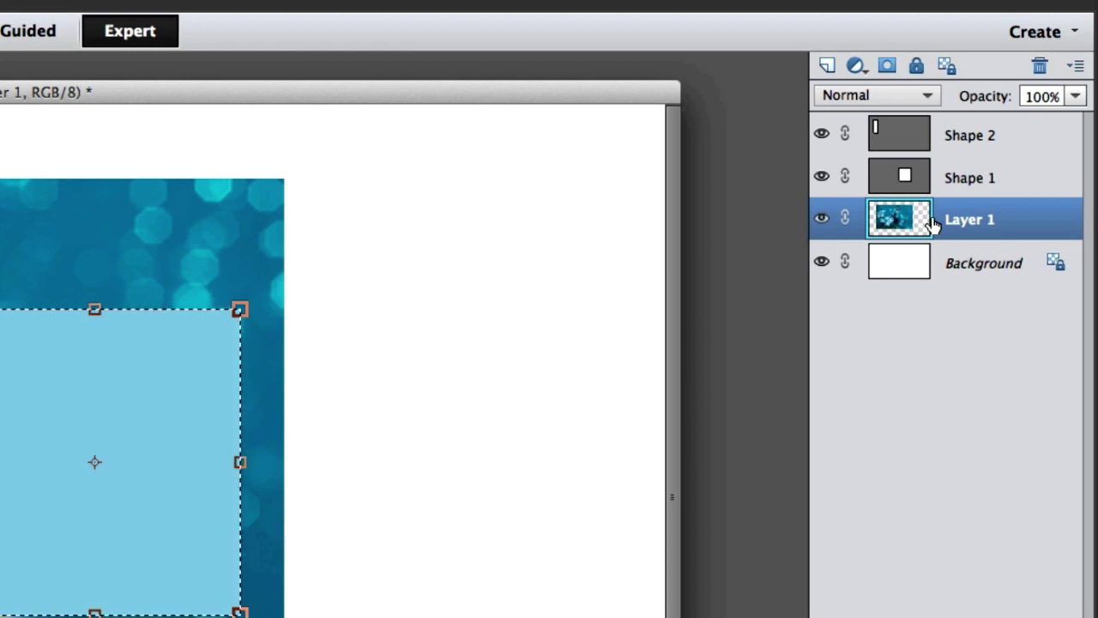
{"action": "left_click_drag", "start_coordinate": [946, 221], "coordinate": [947, 160]}
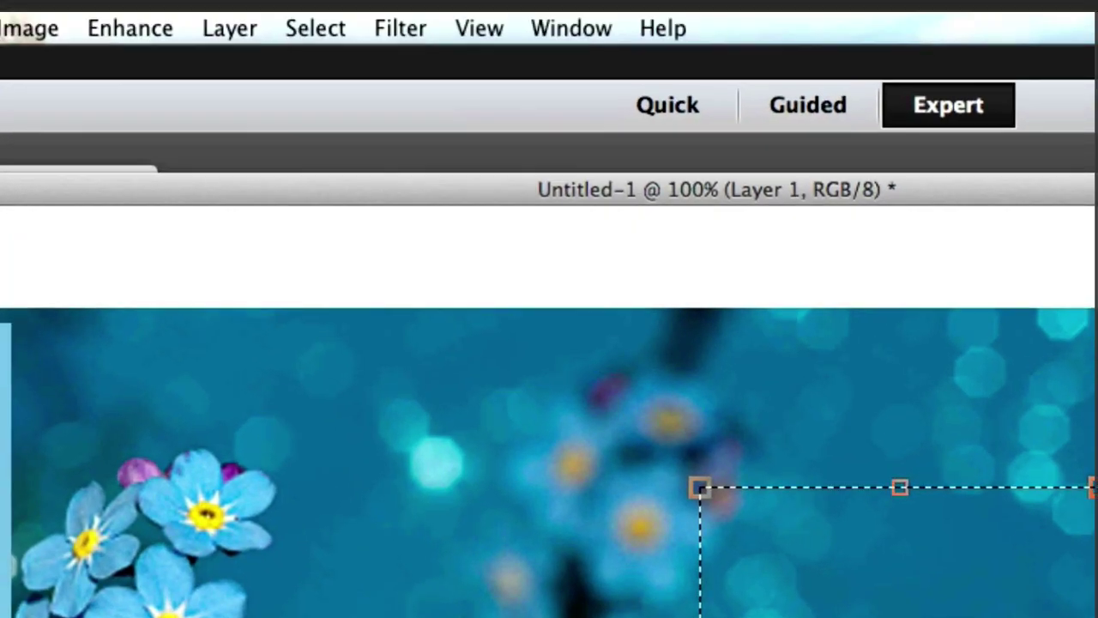
Step: Invert the selection, delete the part of the Layer 1 photo outside the square, and deselect
{"action": "left_click", "coordinate": [292, 23]}
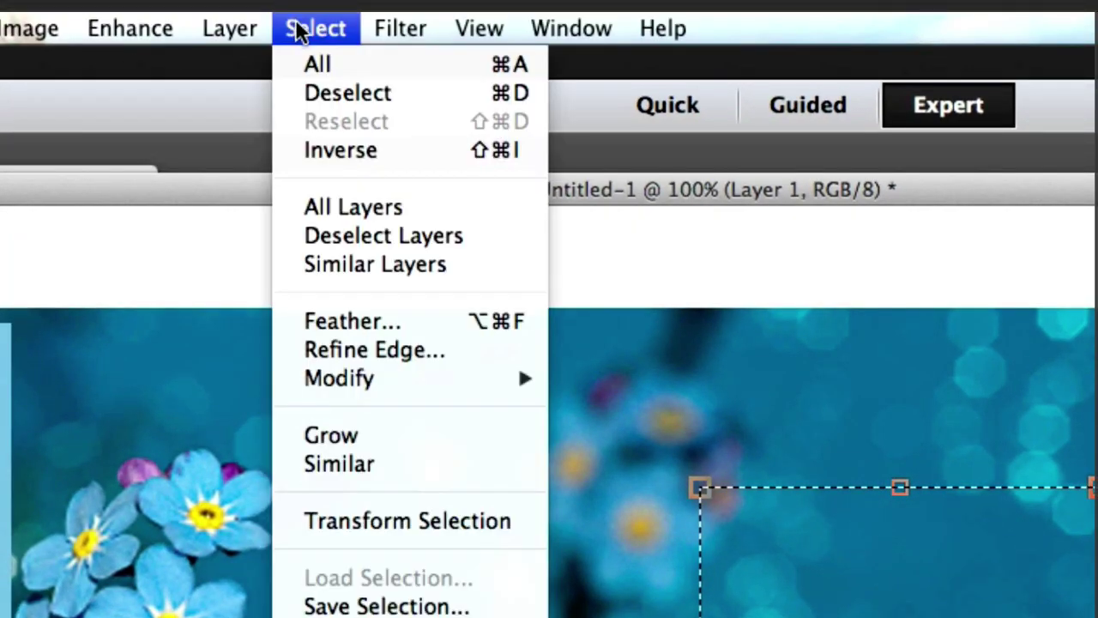
{"action": "left_click", "coordinate": [339, 150]}
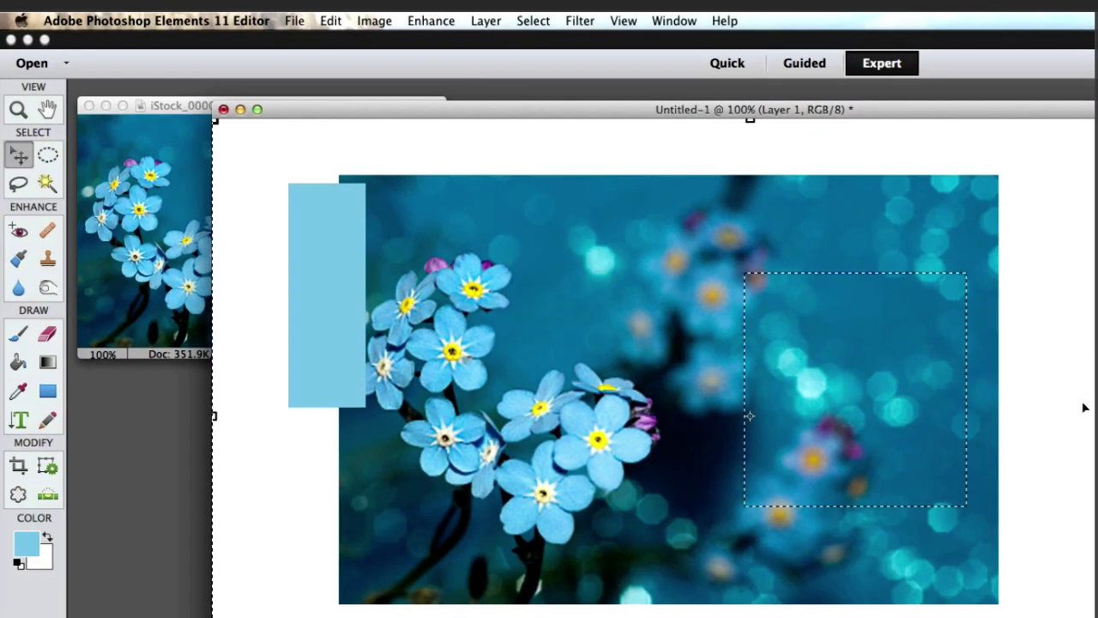
{"action": "key", "text": "Delete"}
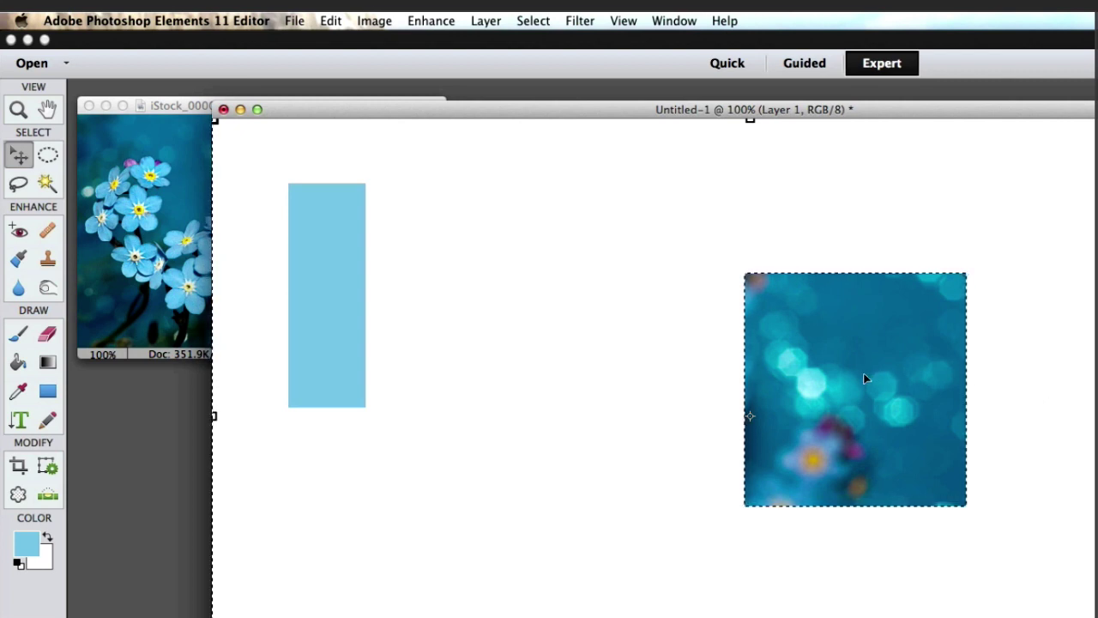
{"action": "key", "text": "super+d"}
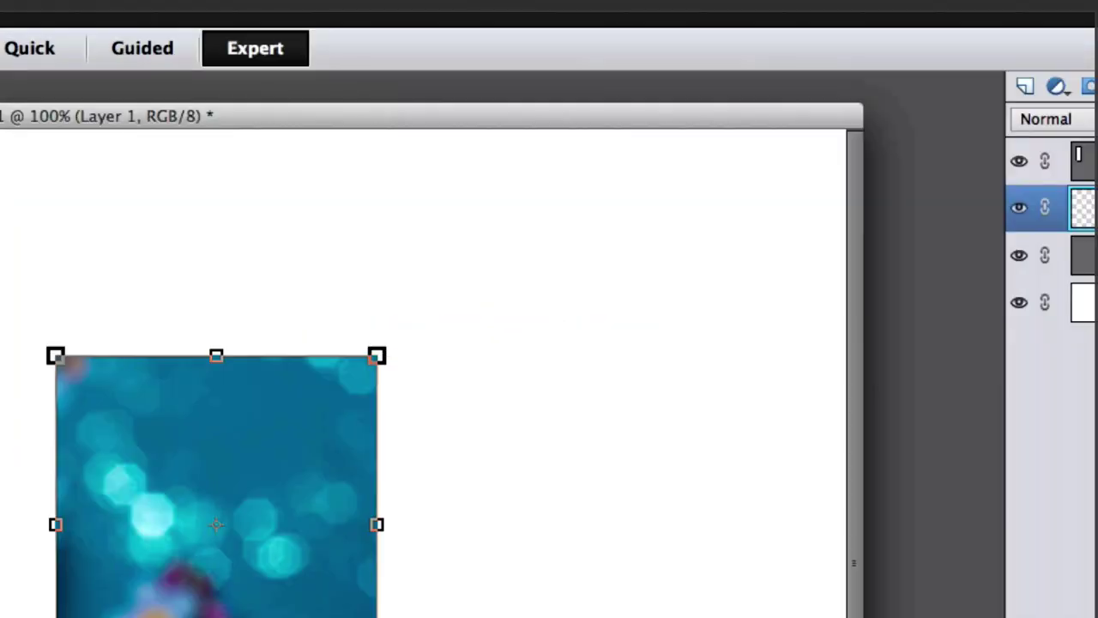
Step: Move the Shape 1 square out from under the cropped photo, temporarily hiding Layer 1
{"action": "left_click", "coordinate": [870, 300]}
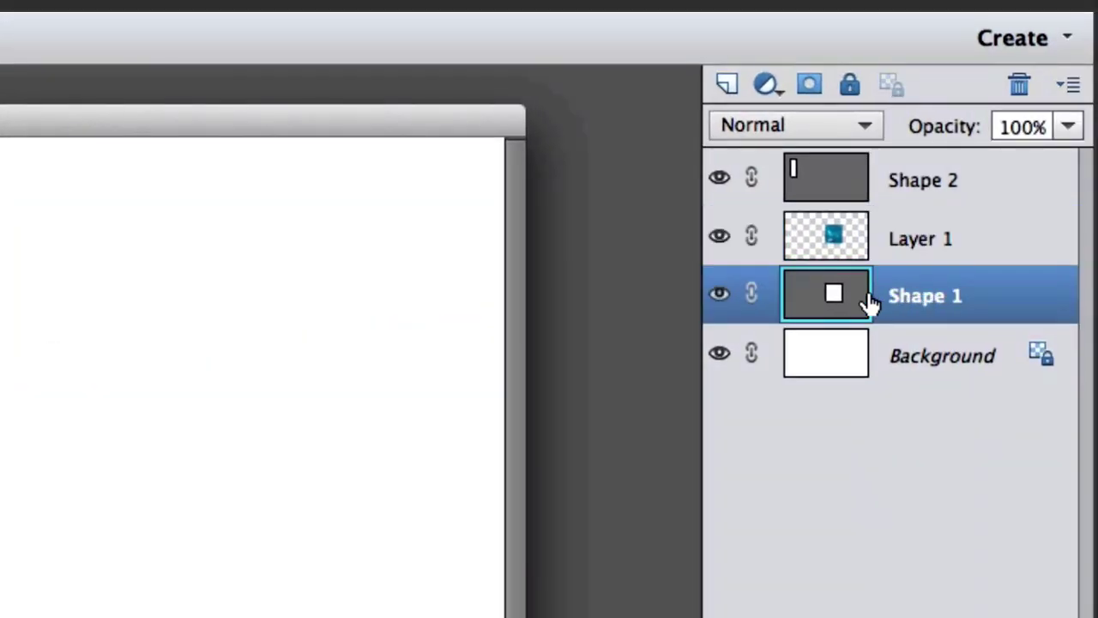
{"action": "left_click", "coordinate": [724, 240]}
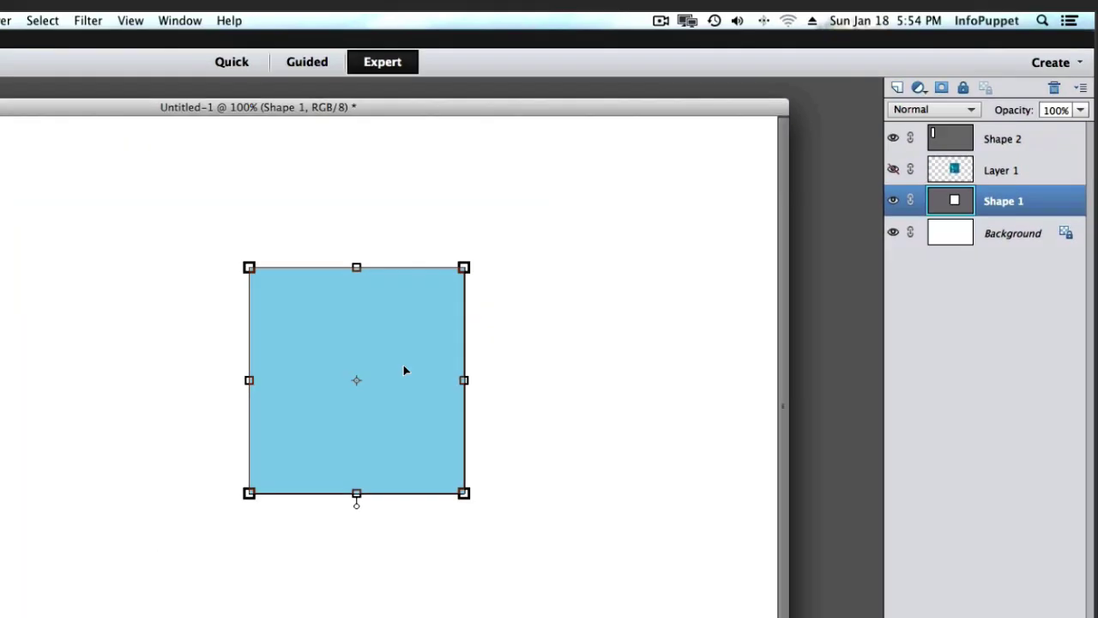
{"action": "left_click_drag", "start_coordinate": [403, 365], "coordinate": [569, 368]}
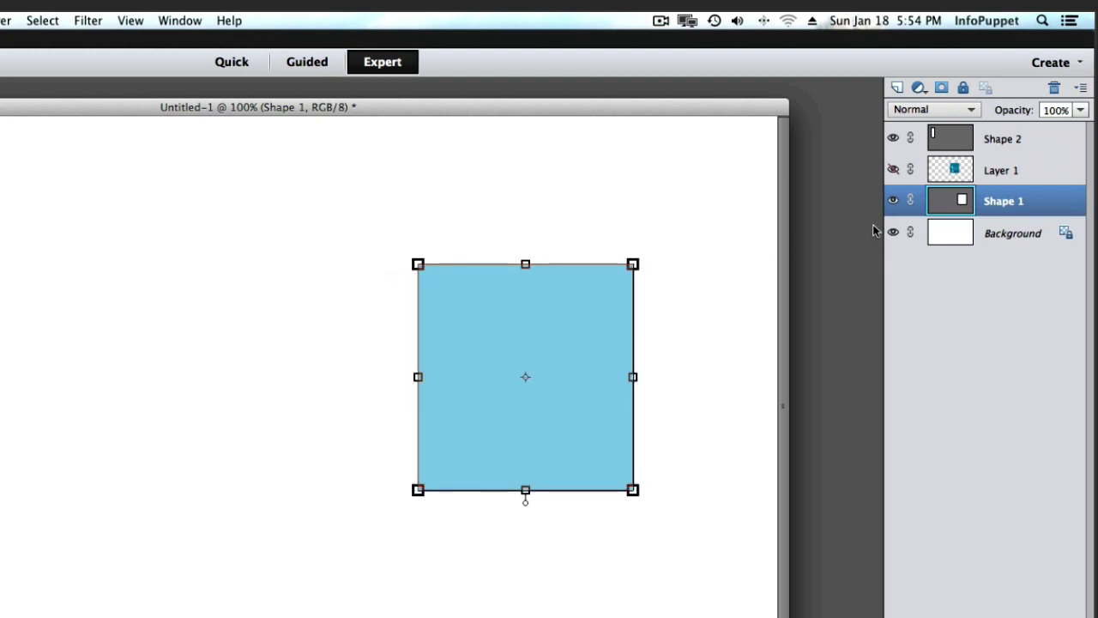
{"action": "left_click", "coordinate": [893, 170]}
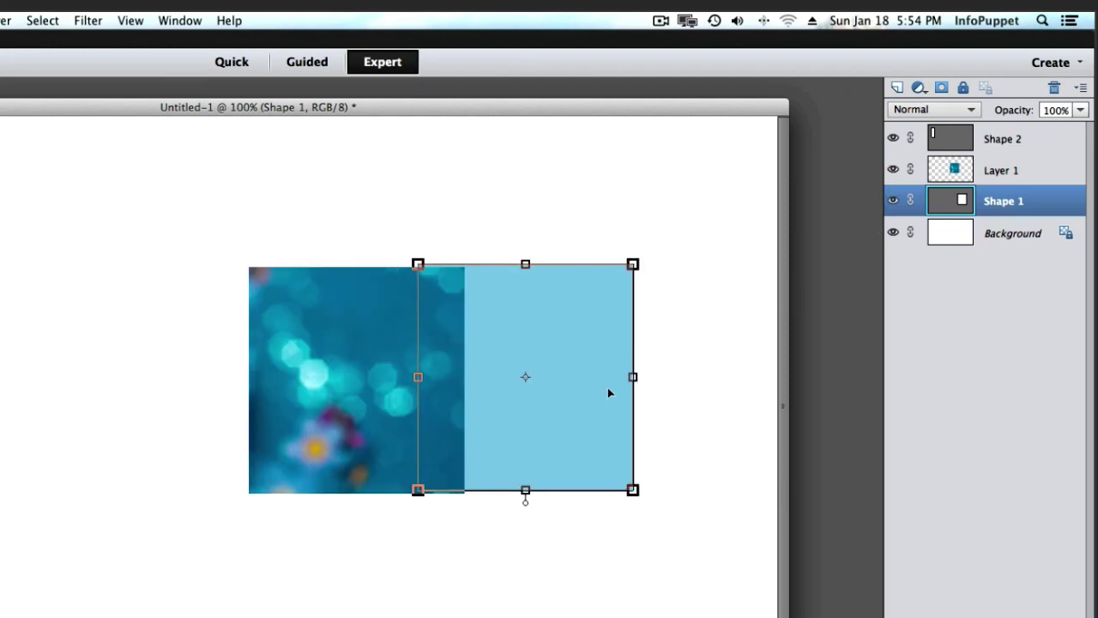
{"action": "left_click_drag", "start_coordinate": [574, 385], "coordinate": [646, 343]}
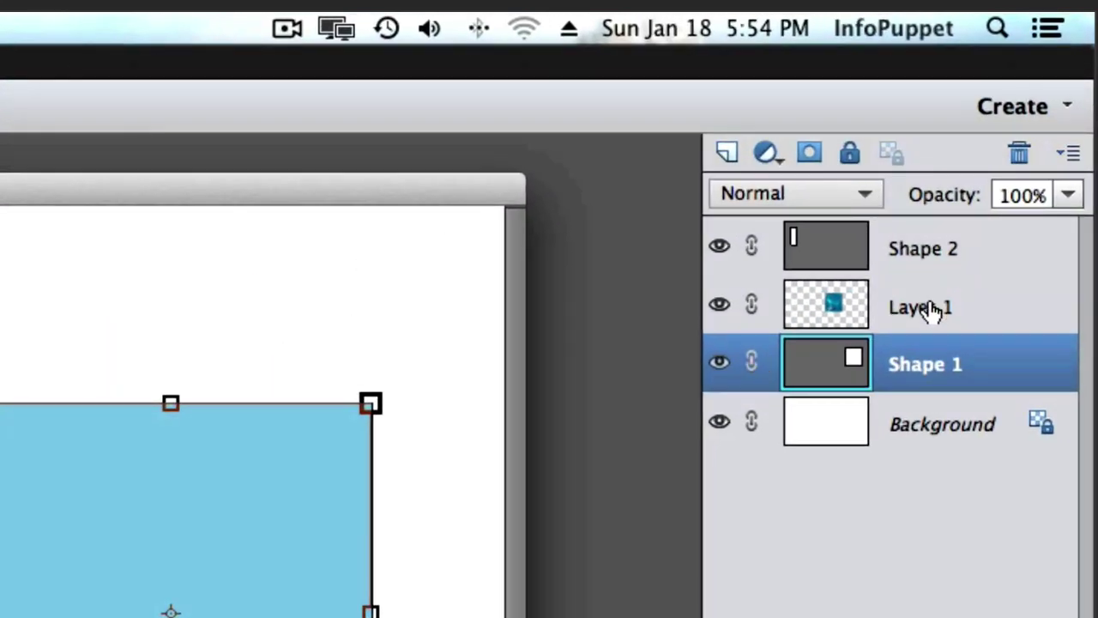
Step: Delete the Shape 1 layer and reposition the cropped photo slightly up and right and the narrow rectangle near the canvas centre
{"action": "left_click_drag", "start_coordinate": [917, 367], "coordinate": [1019, 152]}
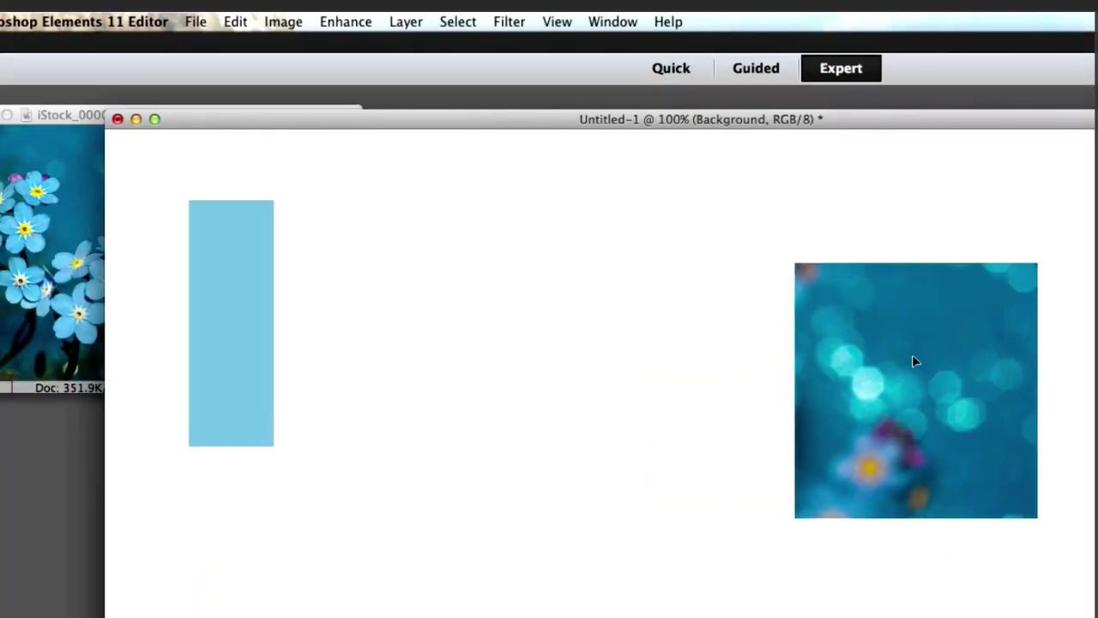
{"action": "left_click", "coordinate": [913, 356]}
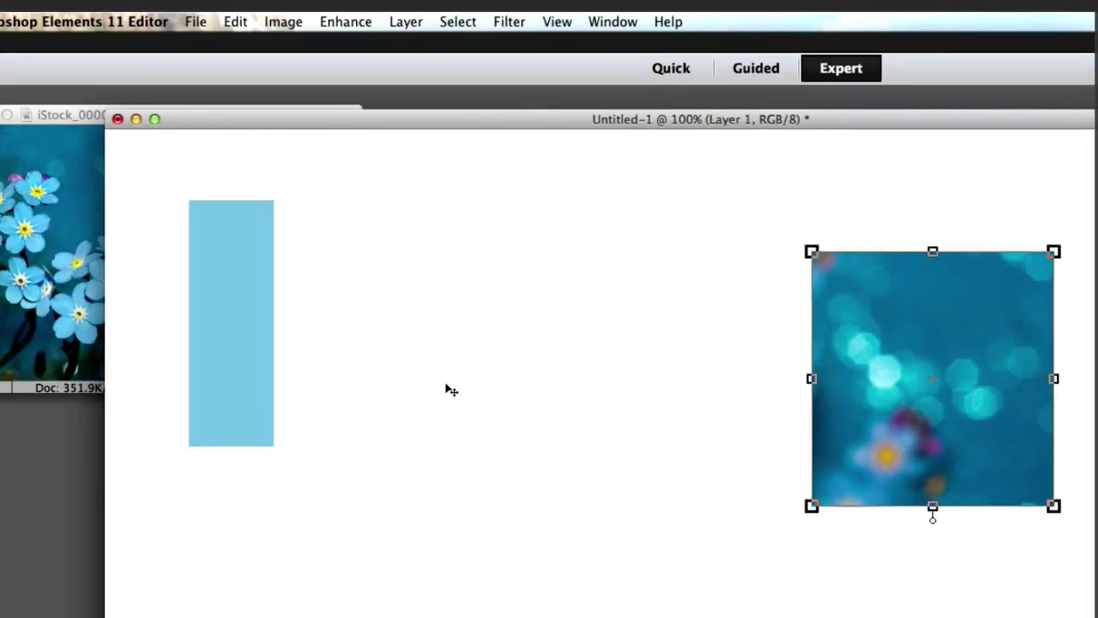
{"action": "left_click_drag", "start_coordinate": [213, 345], "coordinate": [586, 418]}
{"action": "left_click", "coordinate": [584, 413]}
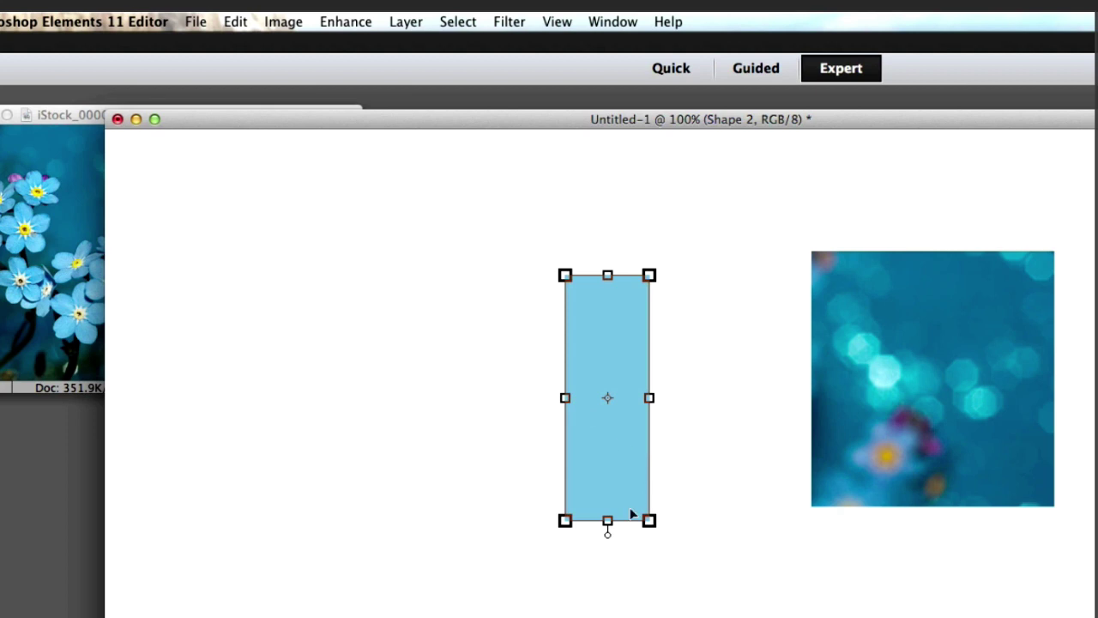
Step: Place a second copy of the flower photo in the document, enlarge it and position it over the narrow rectangle
{"action": "left_click", "coordinate": [3, 259]}
{"action": "left_click_drag", "start_coordinate": [94, 263], "coordinate": [557, 451]}
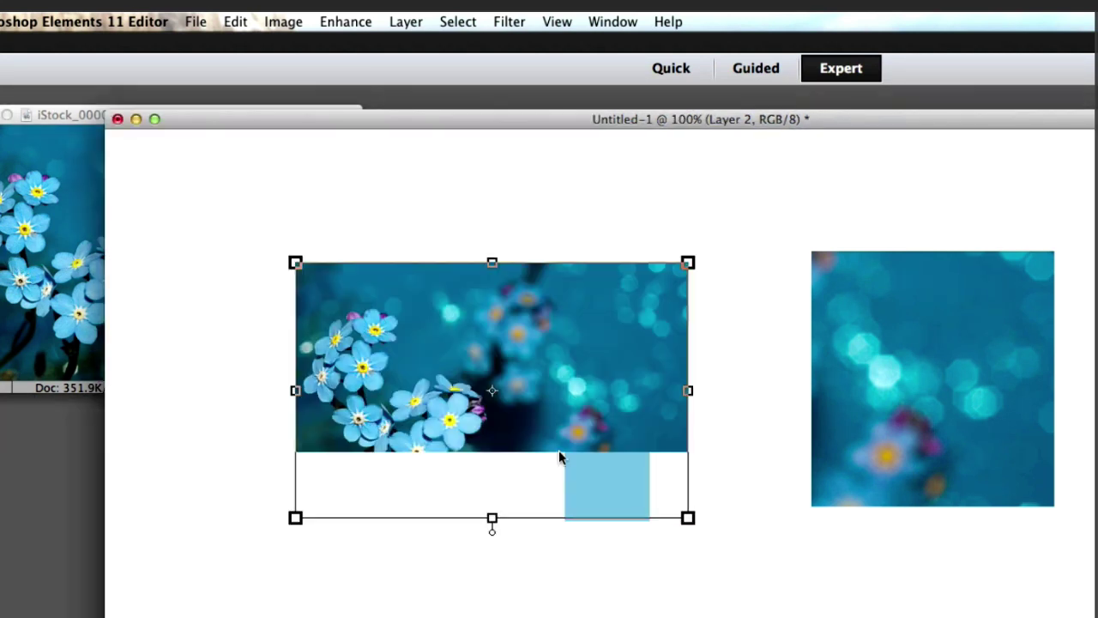
{"action": "left_click_drag", "start_coordinate": [689, 520], "coordinate": [951, 617]}
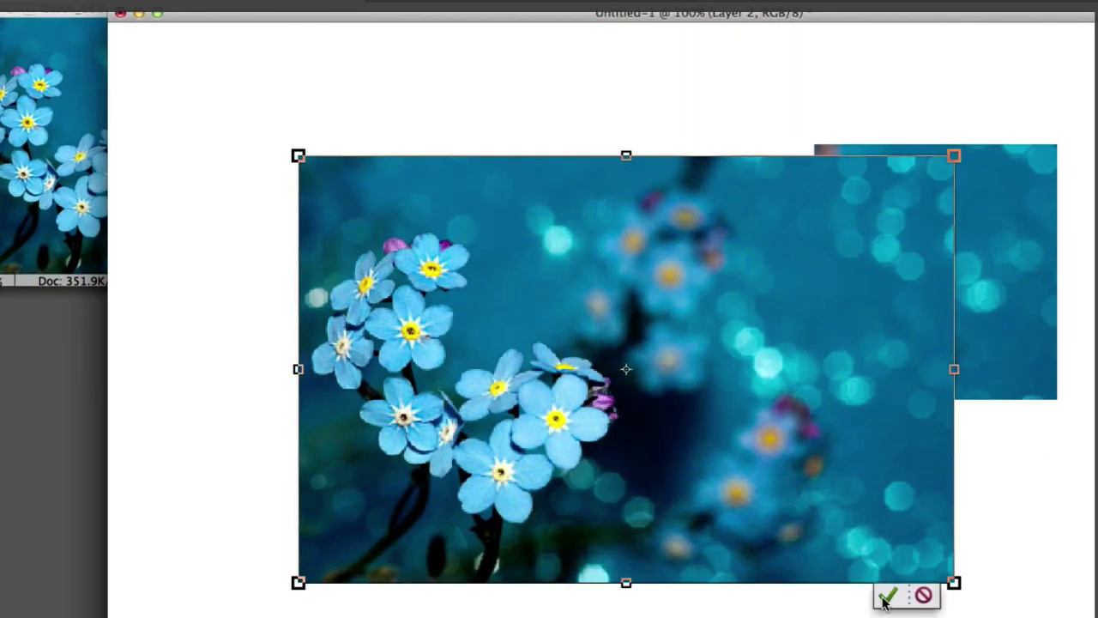
{"action": "left_click", "coordinate": [887, 598]}
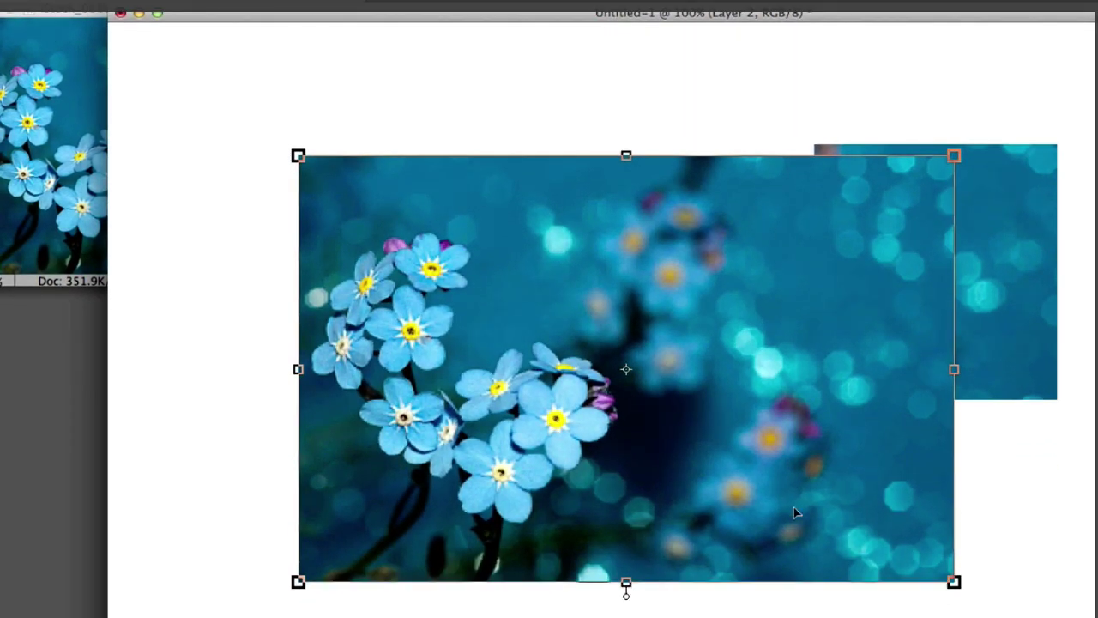
{"action": "left_click_drag", "start_coordinate": [736, 456], "coordinate": [605, 421]}
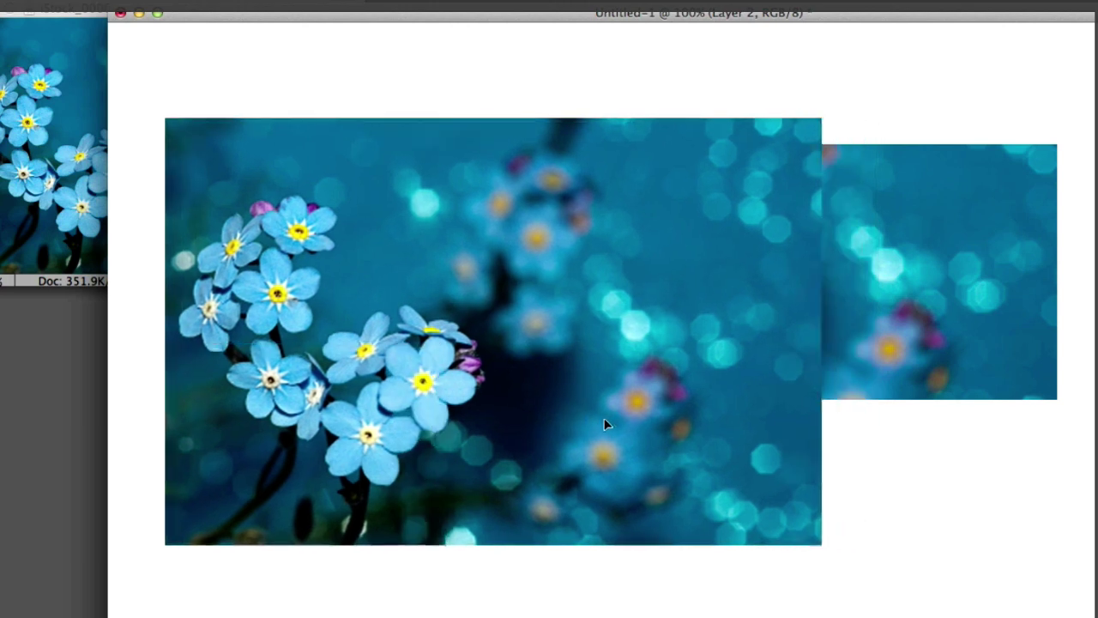
Step: Move the cropped square photo clear of the new copy and load the inverted outline of the Shape 2 rectangle as a selection
{"action": "left_click_drag", "start_coordinate": [876, 343], "coordinate": [1022, 340]}
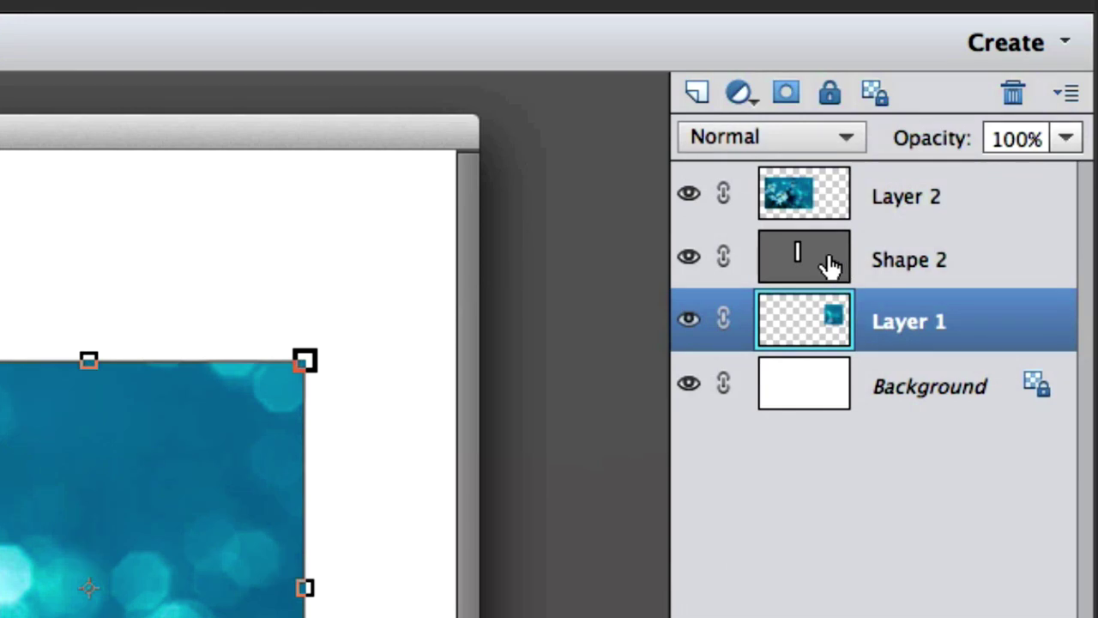
{"action": "left_click", "coordinate": [826, 264]}
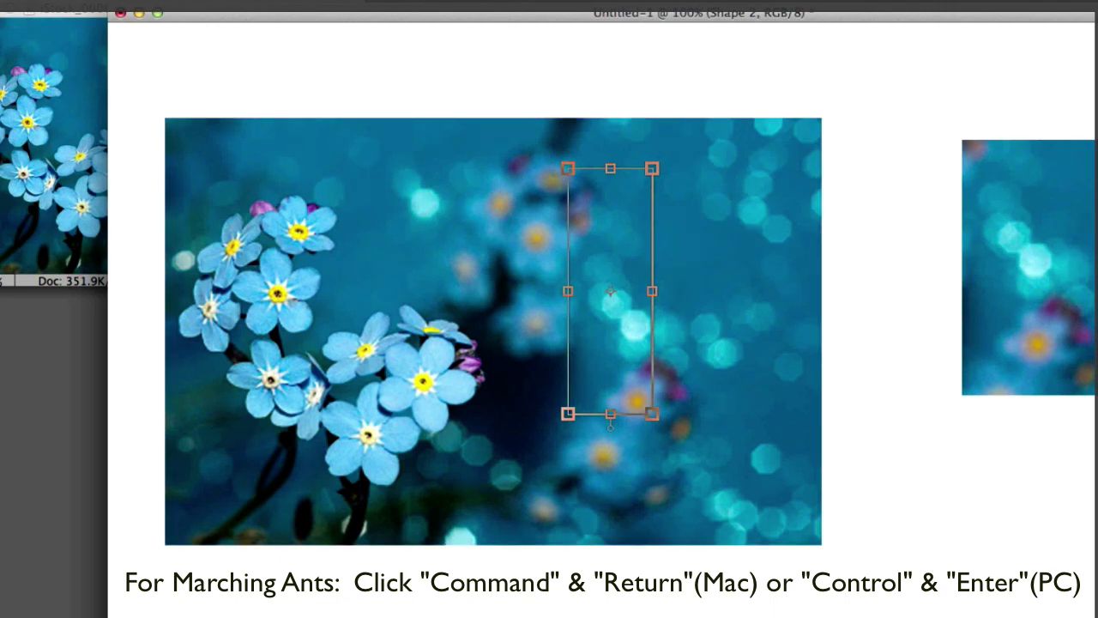
{"action": "key", "text": "super+Return"}
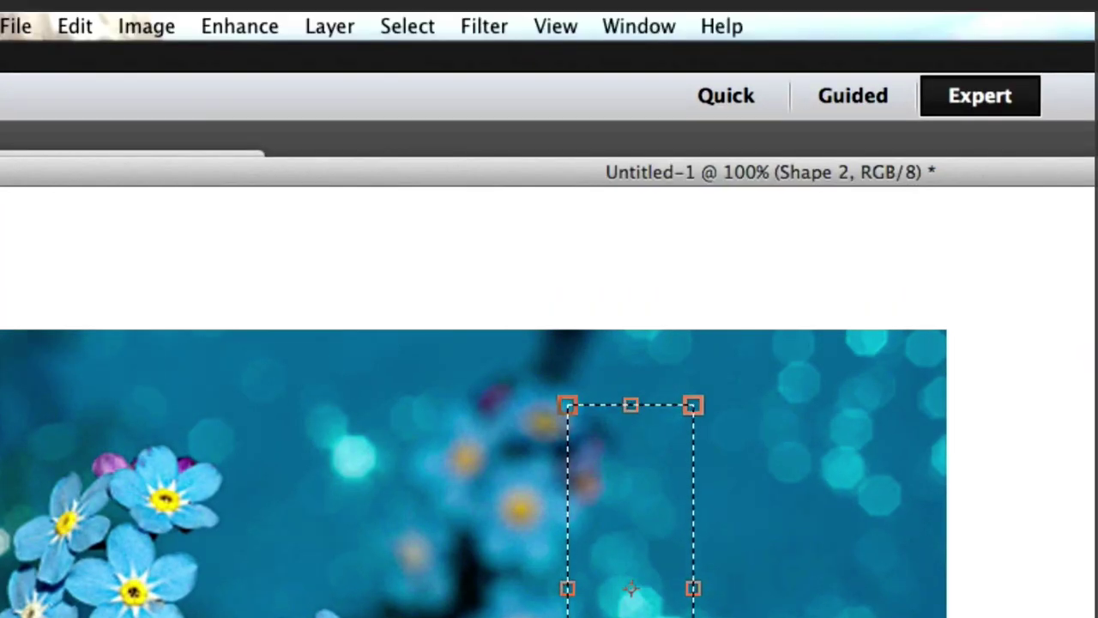
{"action": "left_click", "coordinate": [431, 26]}
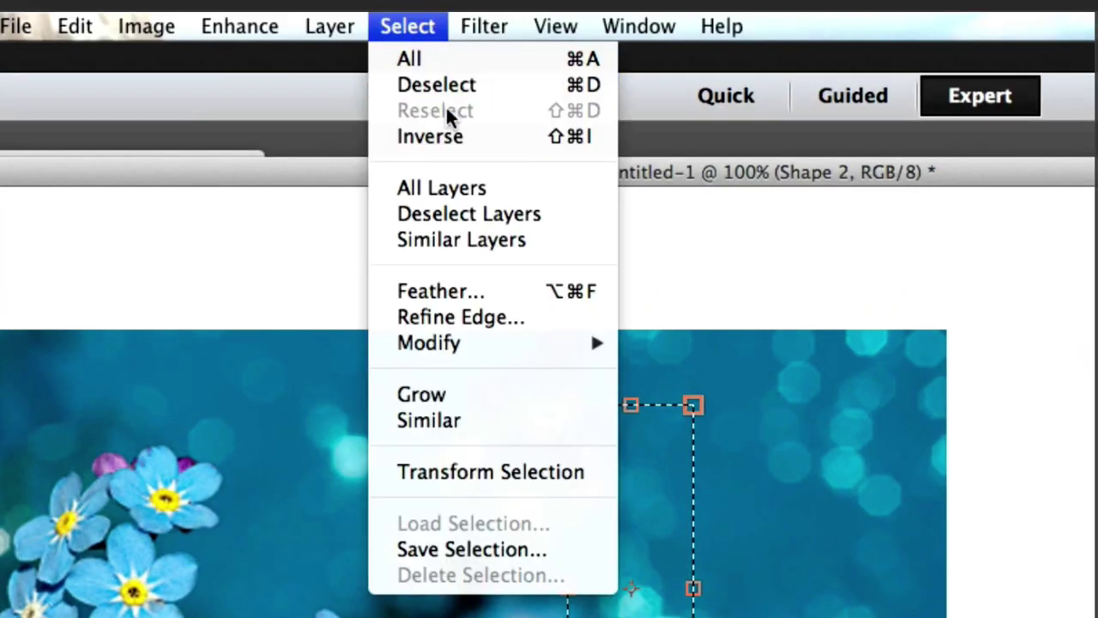
{"action": "left_click", "coordinate": [437, 136]}
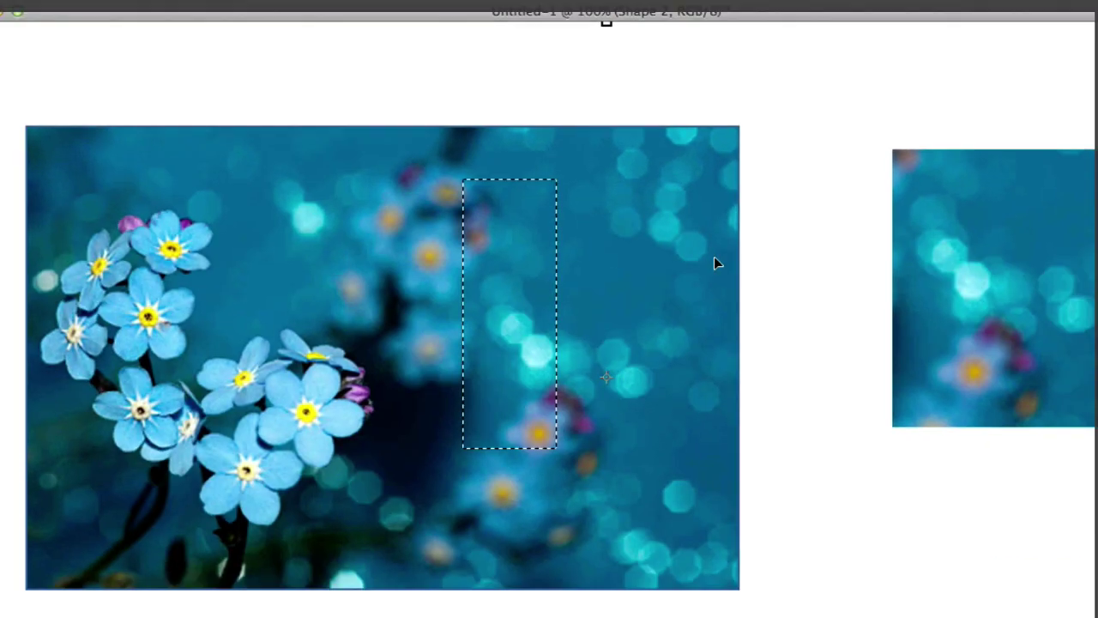
Step: Delete the part of the Layer 2 photo outside the narrow rectangle, targeting Layer 2 instead of the shape layer
{"action": "key", "text": "Delete"}
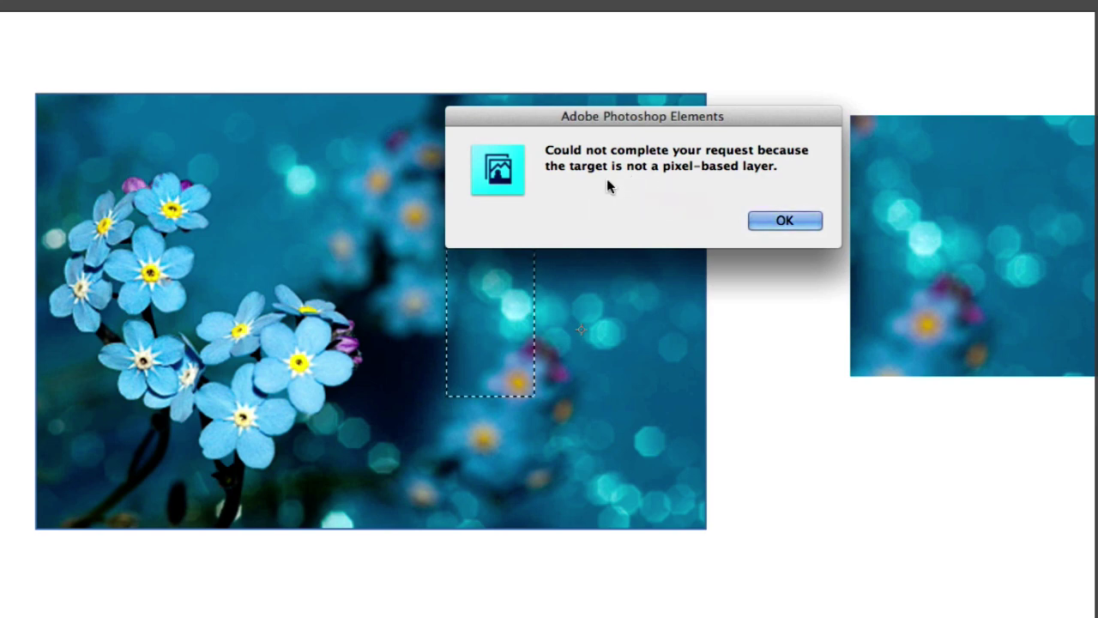
{"action": "left_click", "coordinate": [781, 221]}
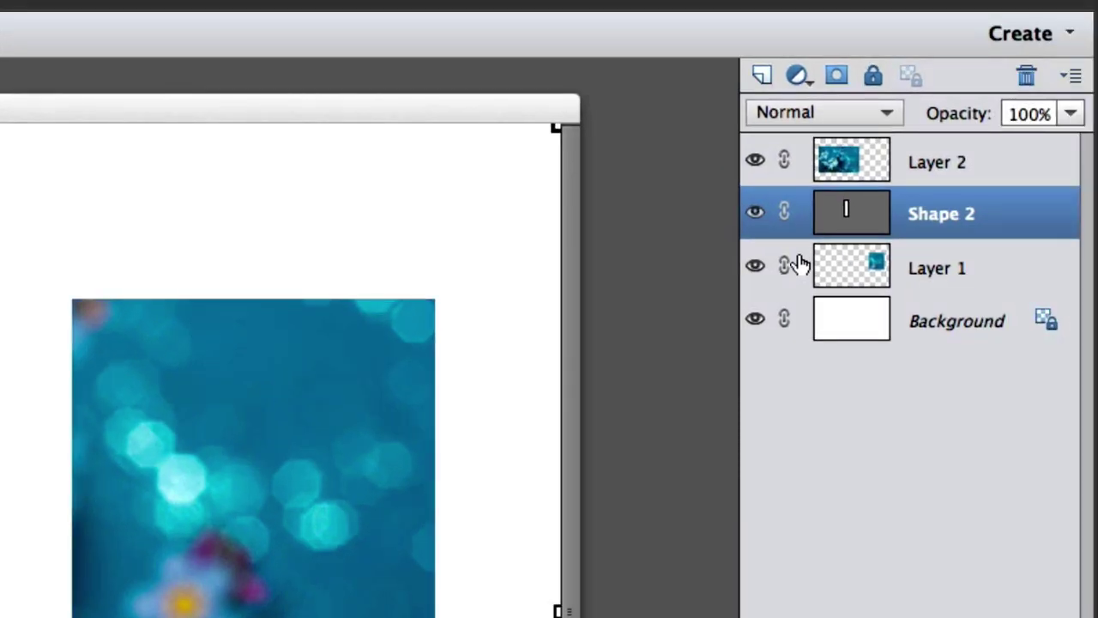
{"action": "left_click", "coordinate": [865, 212]}
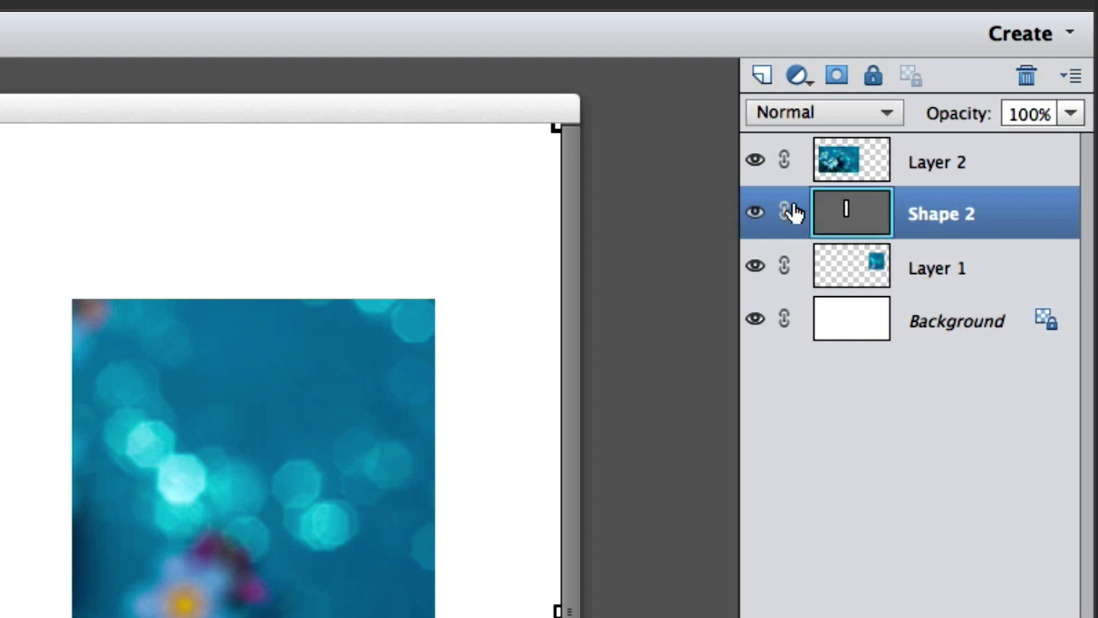
{"action": "left_click", "coordinate": [874, 170]}
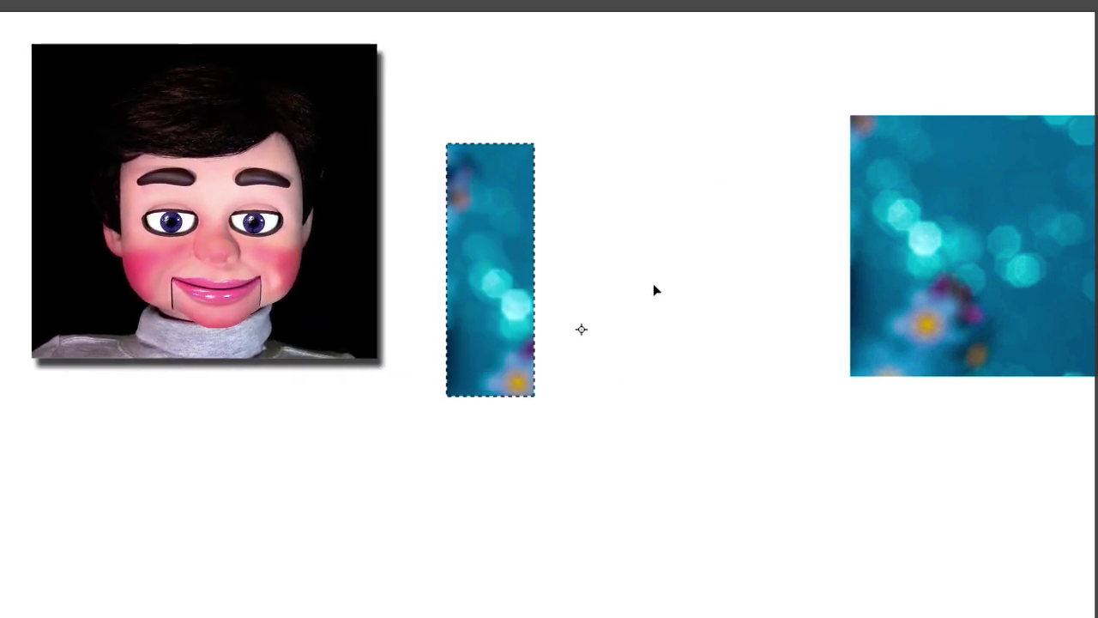
Step: Deselect and move the cropped square photo closer to the narrow one, leaving a gap between them
{"action": "key", "text": "ctrl+t"}
{"action": "left_click_drag", "start_coordinate": [1007, 231], "coordinate": [886, 288]}
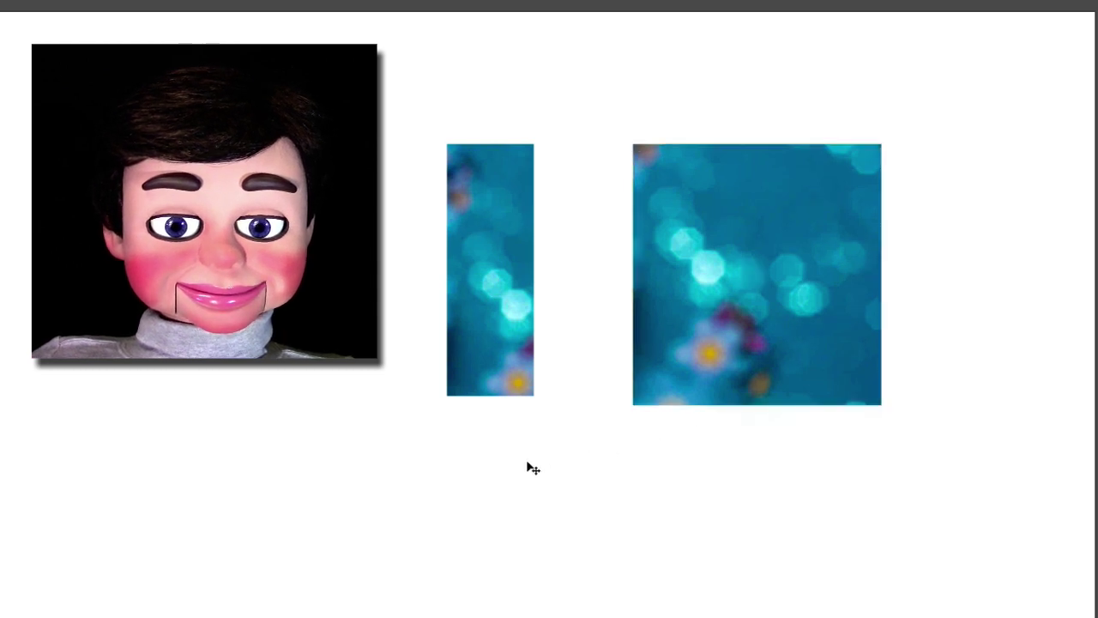
{"action": "left_click_drag", "start_coordinate": [596, 50], "coordinate": [593, 5]}
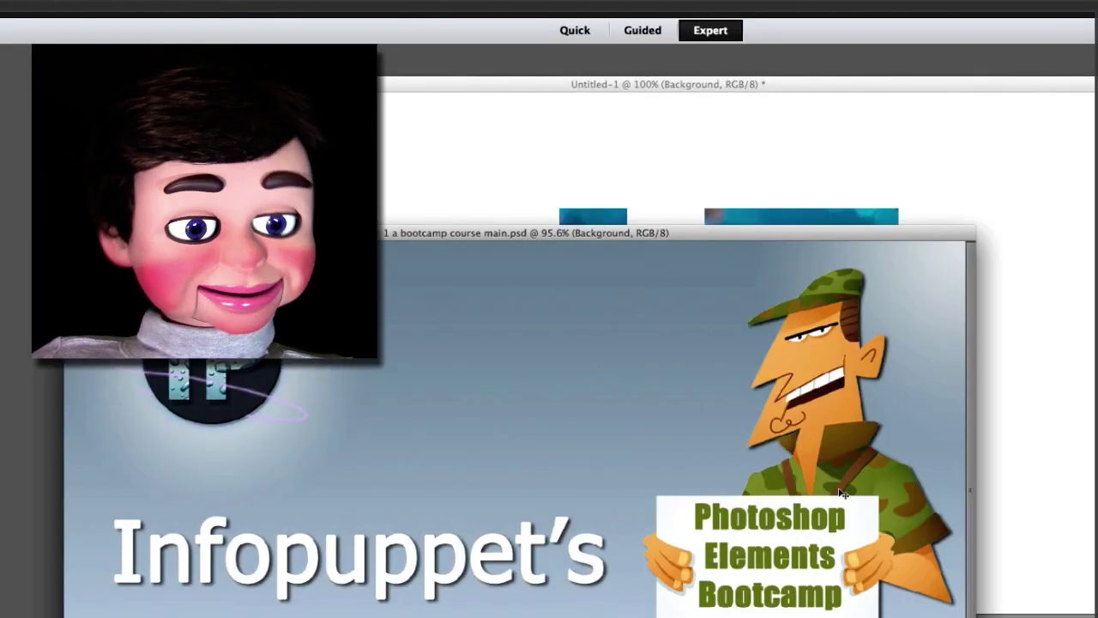
Step: Copy the bootcamp sergeant from the bootcamp course main PSD into Untitled-1 and shrink him to fit within the square photo
{"action": "left_click_drag", "start_coordinate": [844, 494], "coordinate": [826, 367]}
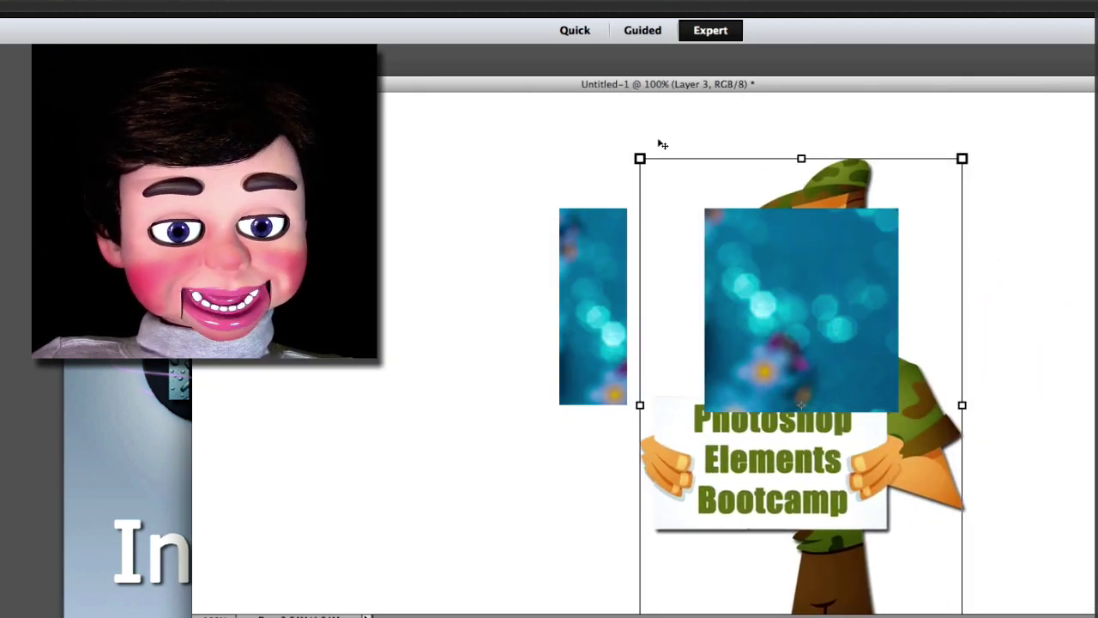
{"action": "left_click_drag", "start_coordinate": [640, 158], "coordinate": [893, 499]}
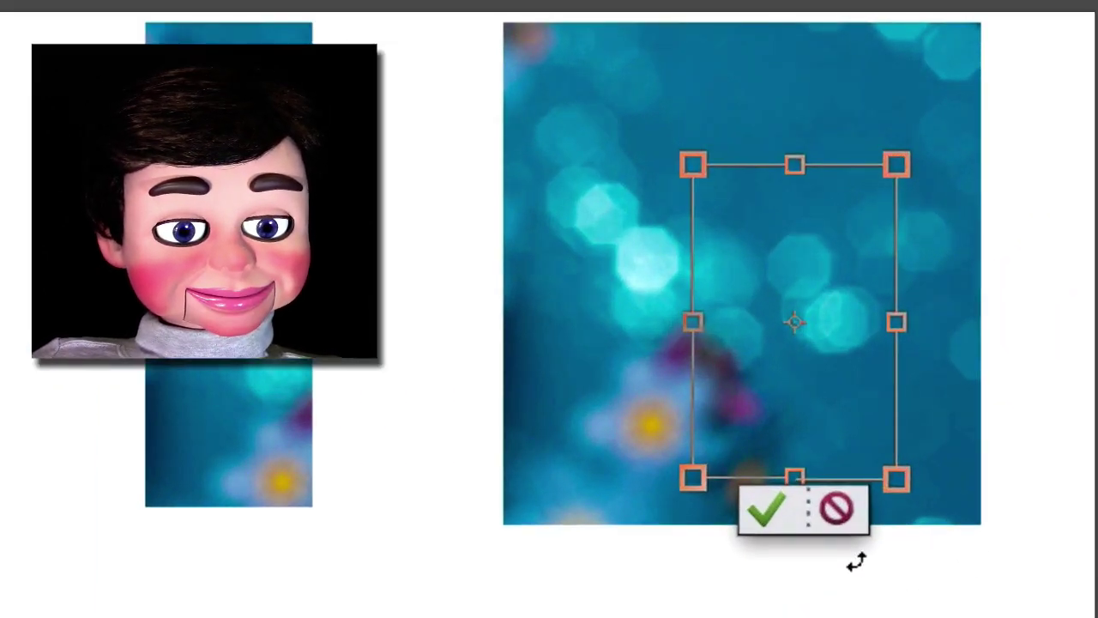
{"action": "left_click", "coordinate": [759, 516]}
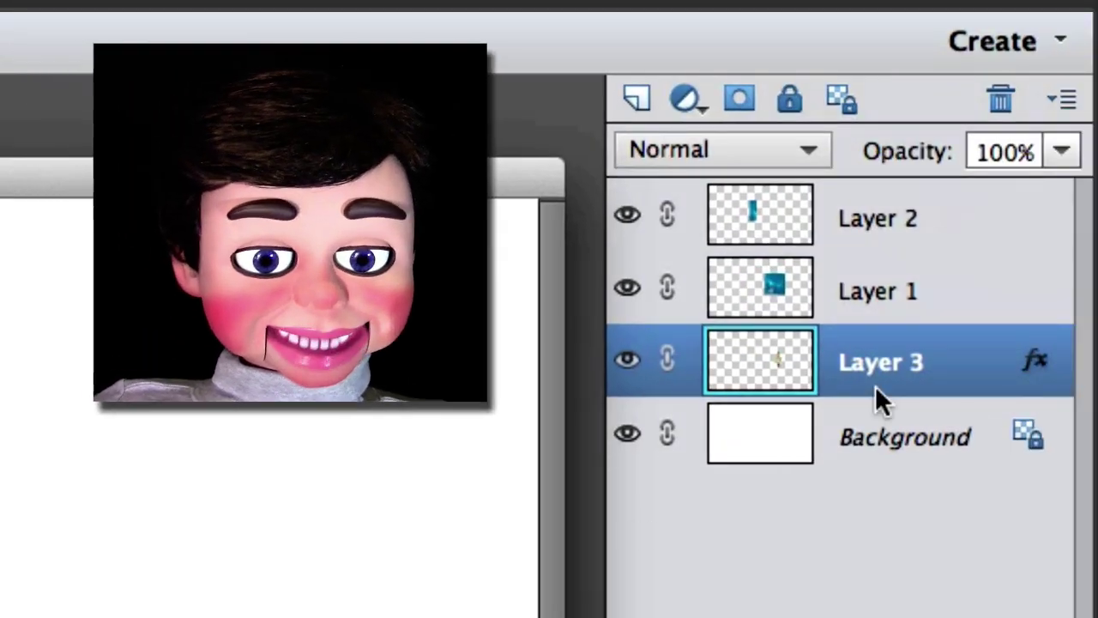
Step: Bring Layer 3 above Layer 1, then position the sergeant at the lower right of the square photo and enlarge him slightly
{"action": "left_click_drag", "start_coordinate": [919, 381], "coordinate": [902, 254]}
{"action": "left_click_drag", "start_coordinate": [787, 304], "coordinate": [796, 343]}
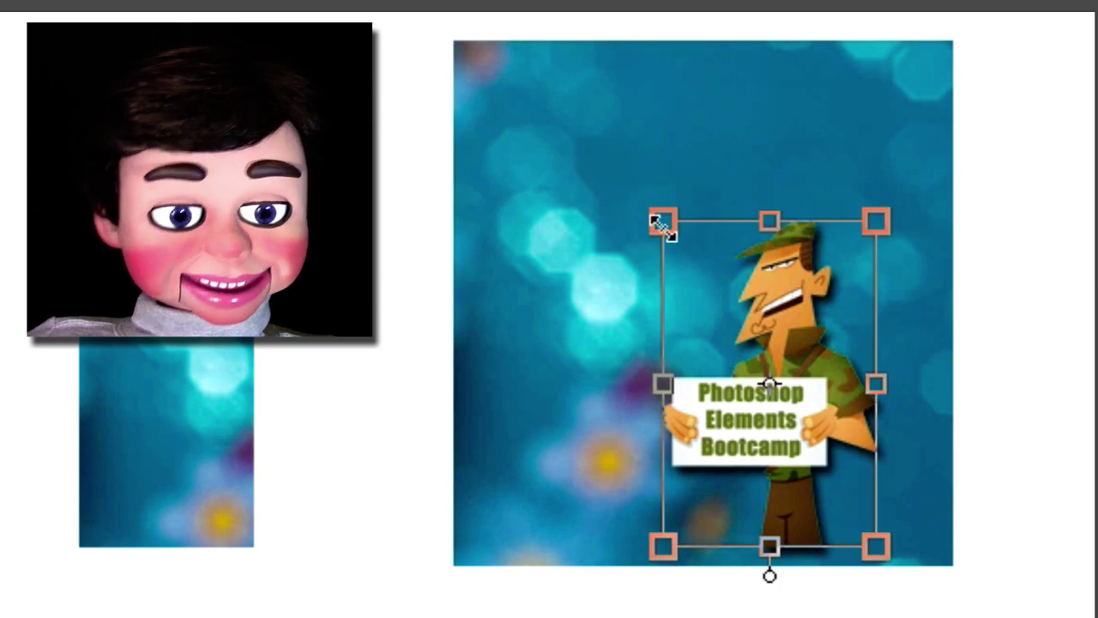
{"action": "left_click_drag", "start_coordinate": [662, 225], "coordinate": [636, 181]}
{"action": "left_click", "coordinate": [735, 581]}
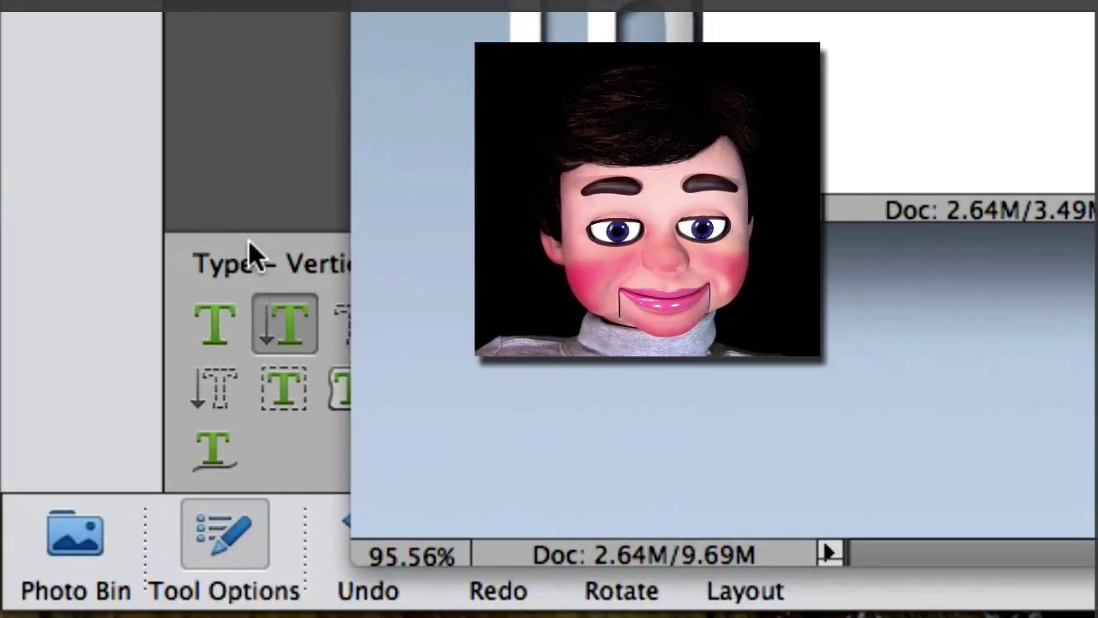
Step: Add the horizontal text "InfoPuppet's" at the top of the square photo and change its colour to white
{"action": "left_click", "coordinate": [216, 316]}
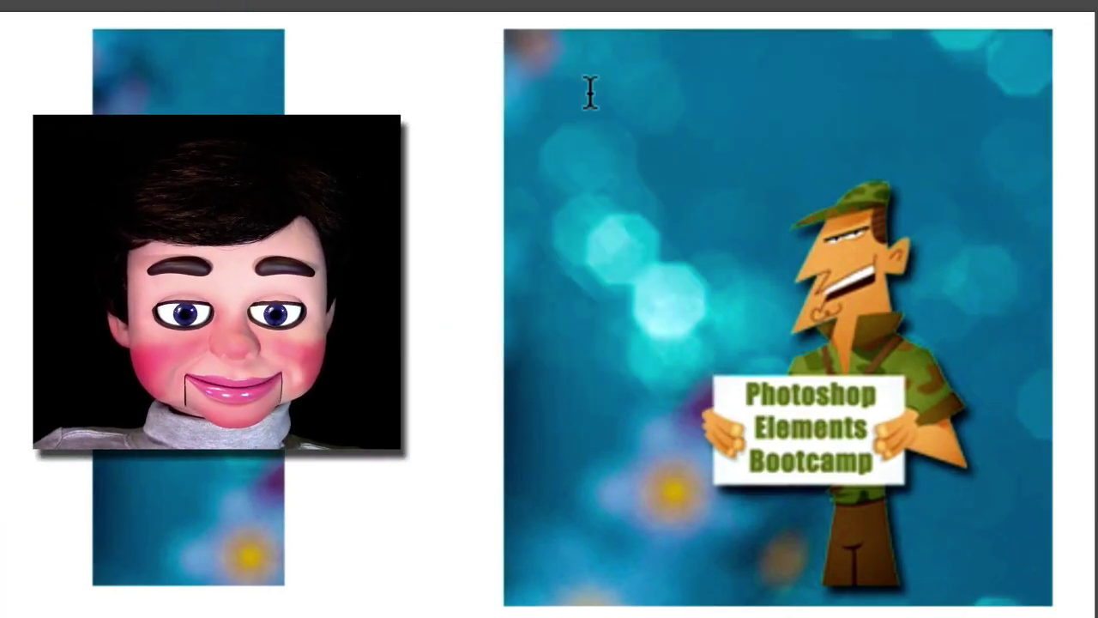
{"action": "left_click", "coordinate": [577, 87]}
{"action": "type", "text": "InfoPup "}
{"action": "type", "text": "pet's"}
{"action": "left_click_drag", "start_coordinate": [776, 55], "coordinate": [355, 8]}
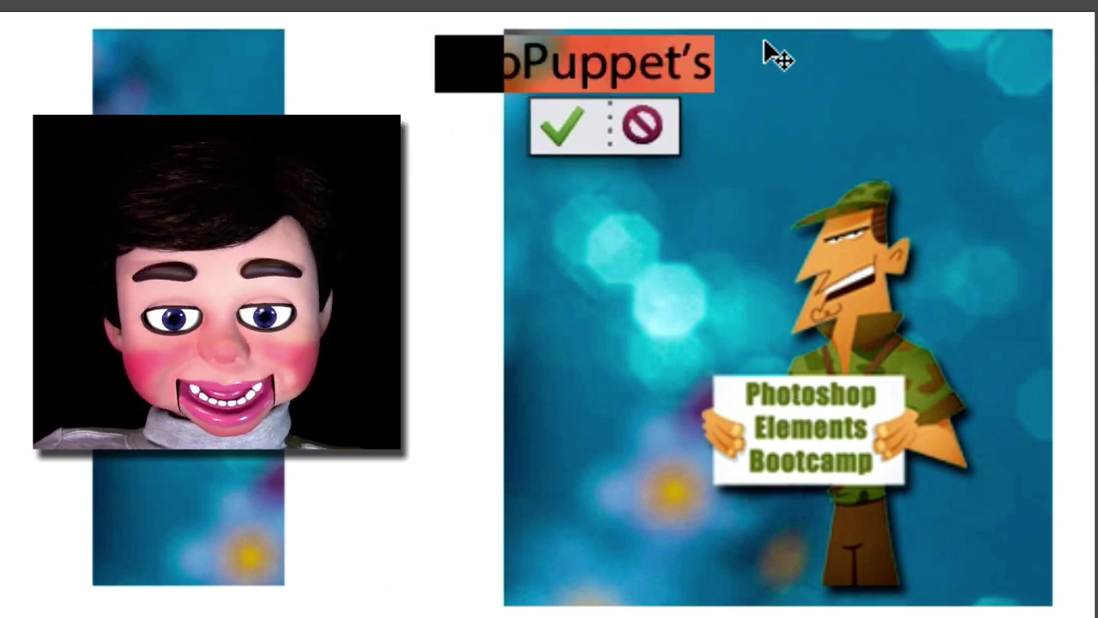
Step: Extend the title with "Bootcamp" and a second line "Course", and centre it across the top of the square photo
{"action": "left_click", "coordinate": [768, 48]}
{"action": "type", "text": "Bootcamp"}
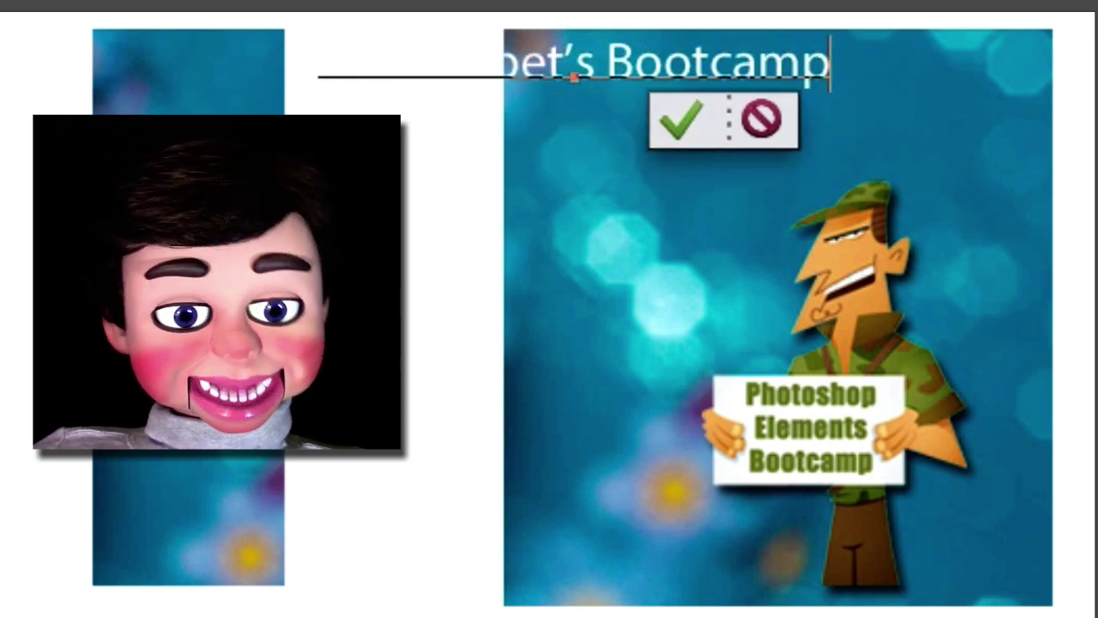
{"action": "key", "text": "Return"}
{"action": "type", "text": "Course"}
{"action": "left_click_drag", "start_coordinate": [652, 78], "coordinate": [849, 91]}
{"action": "left_click", "coordinate": [460, 114]}
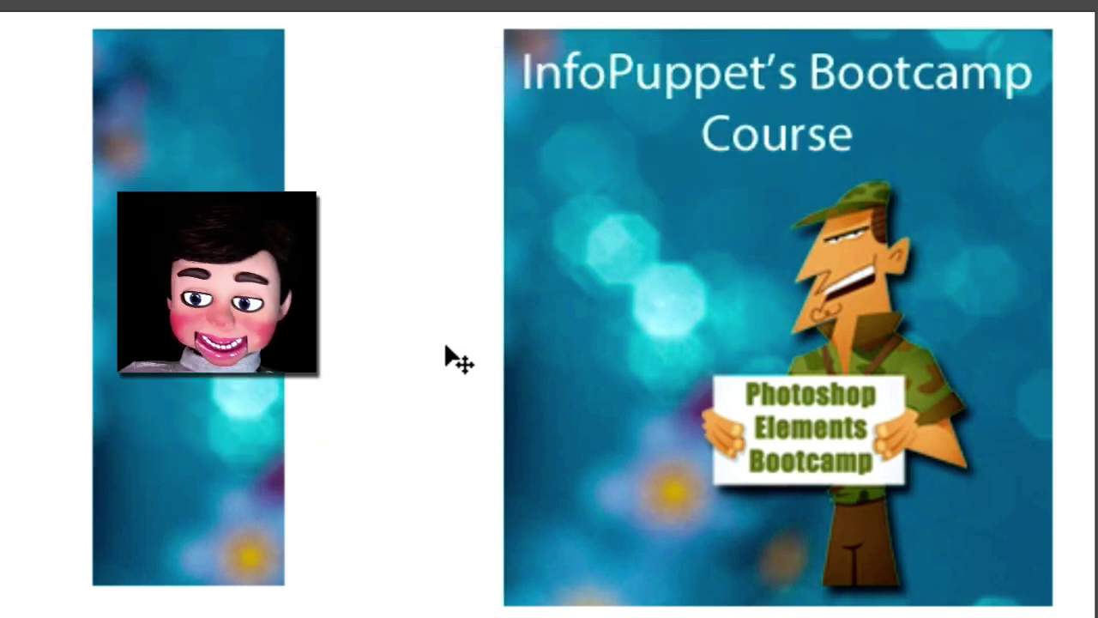
Step: Start a text "Boot" on the narrow photo and move its text layer above Layer 2
{"action": "left_click", "coordinate": [173, 328]}
{"action": "type", "text": "foP"}
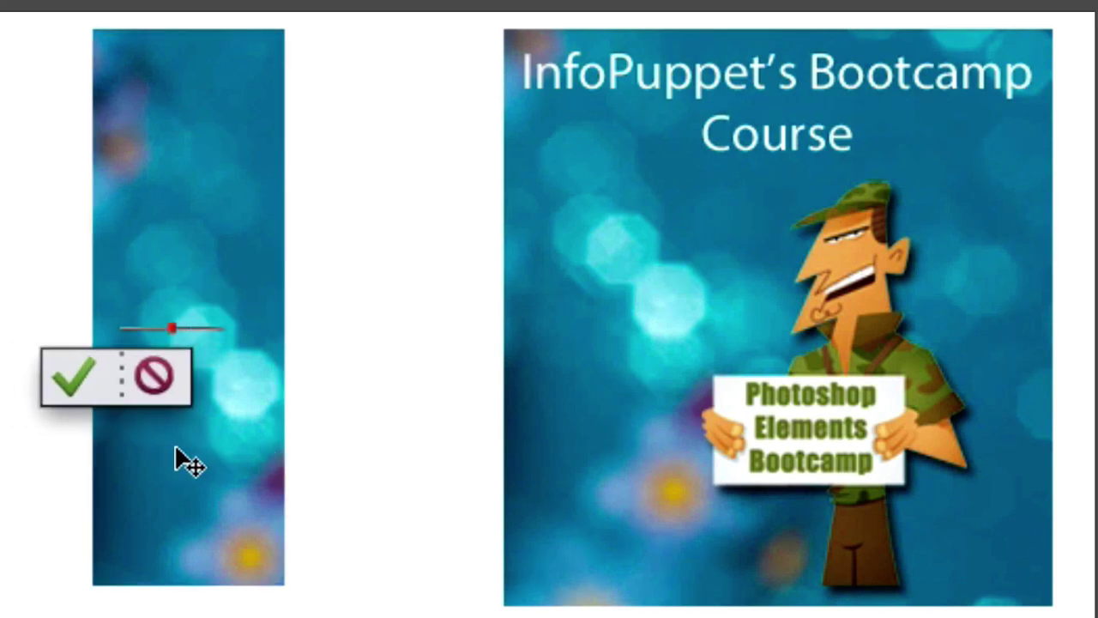
{"action": "left_click", "coordinate": [60, 380]}
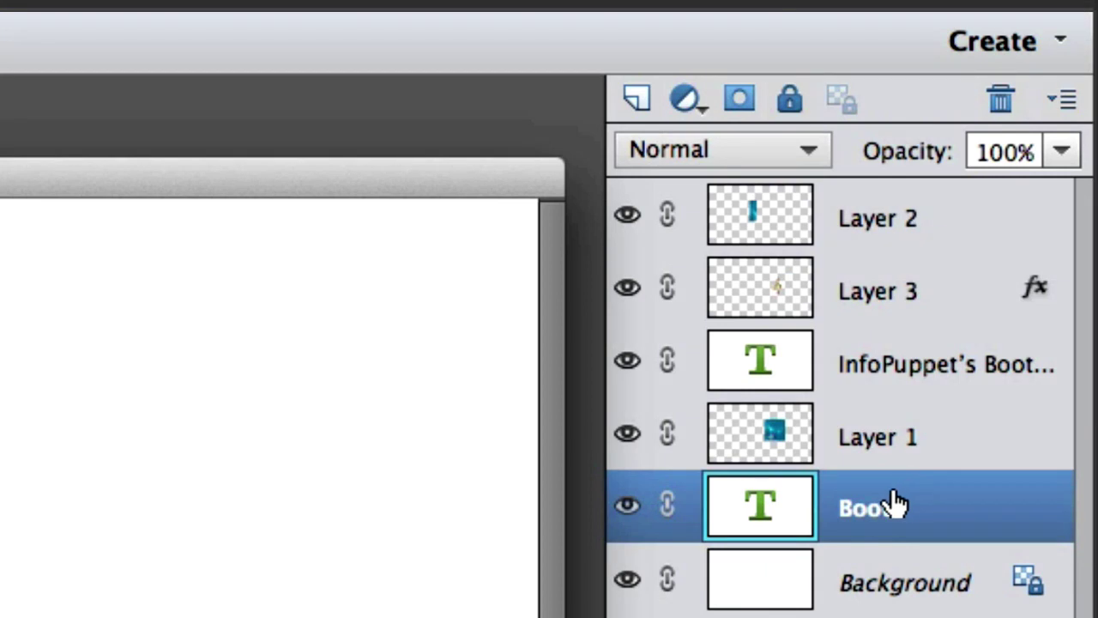
{"action": "left_click_drag", "start_coordinate": [895, 505], "coordinate": [865, 247]}
{"action": "left_click_drag", "start_coordinate": [873, 307], "coordinate": [846, 203]}
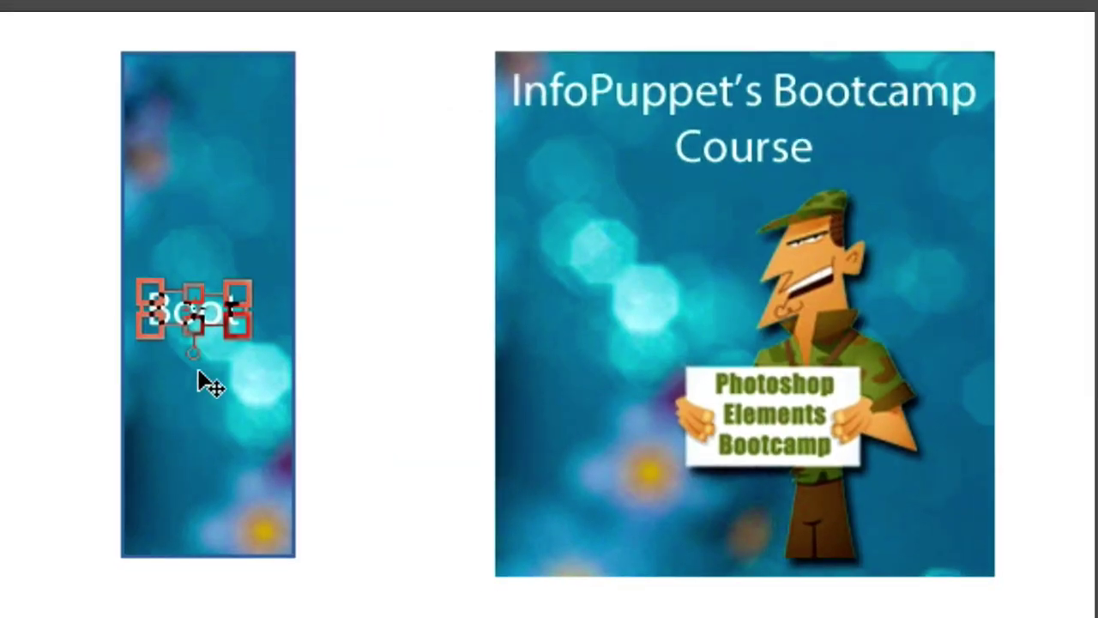
Step: Extend the text on the narrow photo to read "Bootcamp Course"
{"action": "double_click", "coordinate": [200, 320]}
{"action": "left_click", "coordinate": [235, 301]}
{"action": "type", "text": "camp Course"}
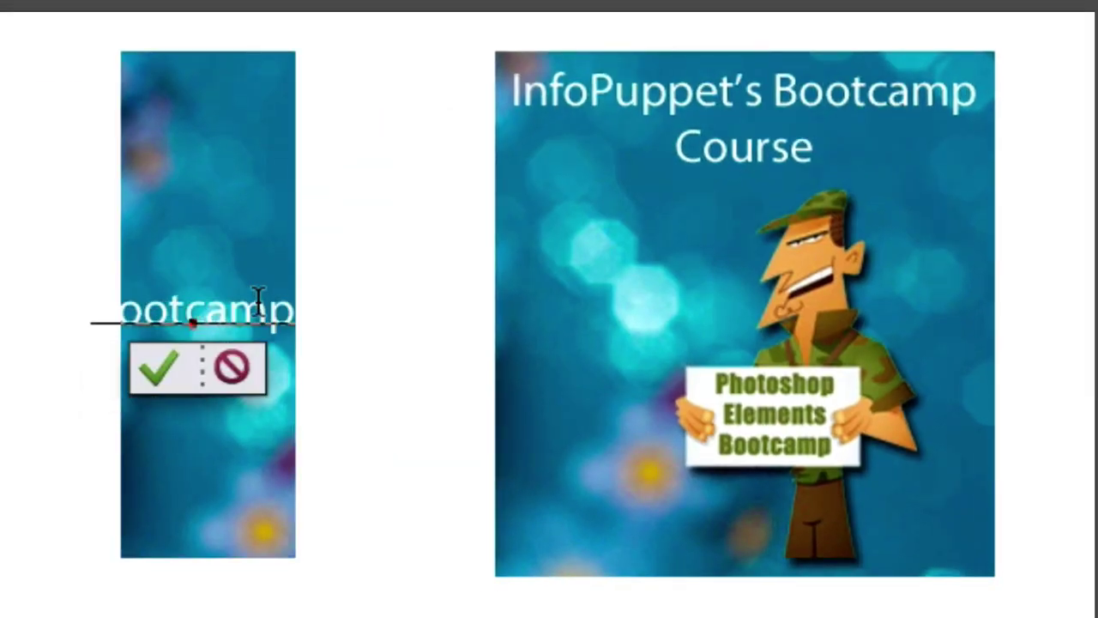
{"action": "left_click", "coordinate": [245, 369]}
Step: Rotate the "Bootcamp Course" text to read vertically downward and centre it on the narrow photo
{"action": "left_click_drag", "start_coordinate": [381, 269], "coordinate": [225, 482]}
{"action": "key", "text": "Return"}
{"action": "left_click_drag", "start_coordinate": [192, 407], "coordinate": [209, 369]}
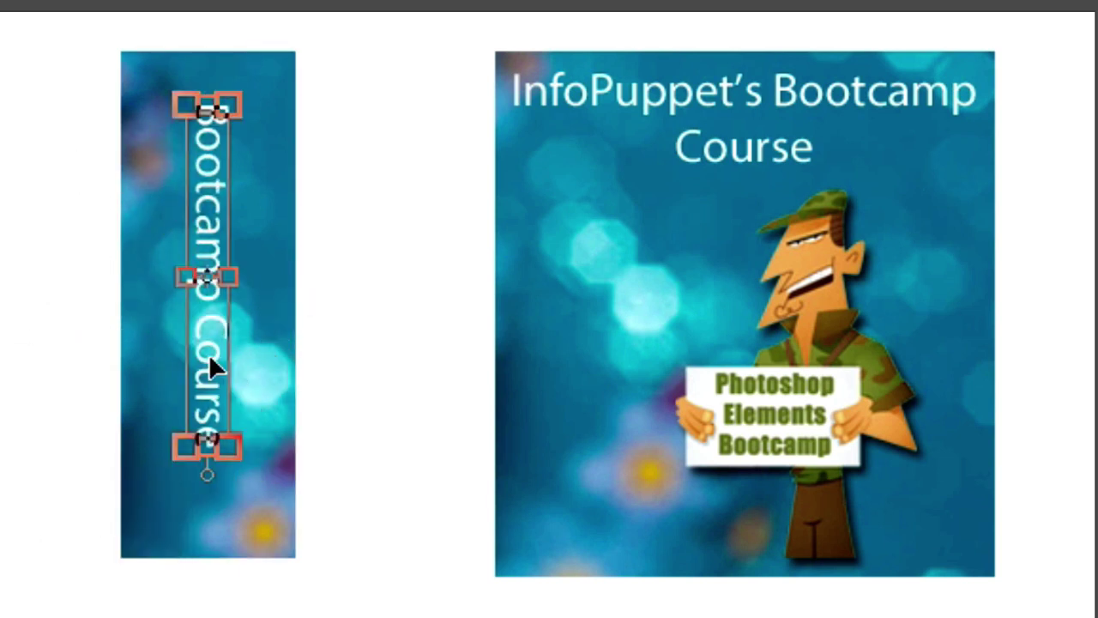
Step: Narrow the slim photo from its left edge and shift the vertical text right to re-centre it
{"action": "left_click", "coordinate": [159, 332]}
{"action": "left_click_drag", "start_coordinate": [121, 304], "coordinate": [155, 304]}
{"action": "left_click", "coordinate": [177, 598]}
{"action": "left_click_drag", "start_coordinate": [208, 369], "coordinate": [226, 369]}
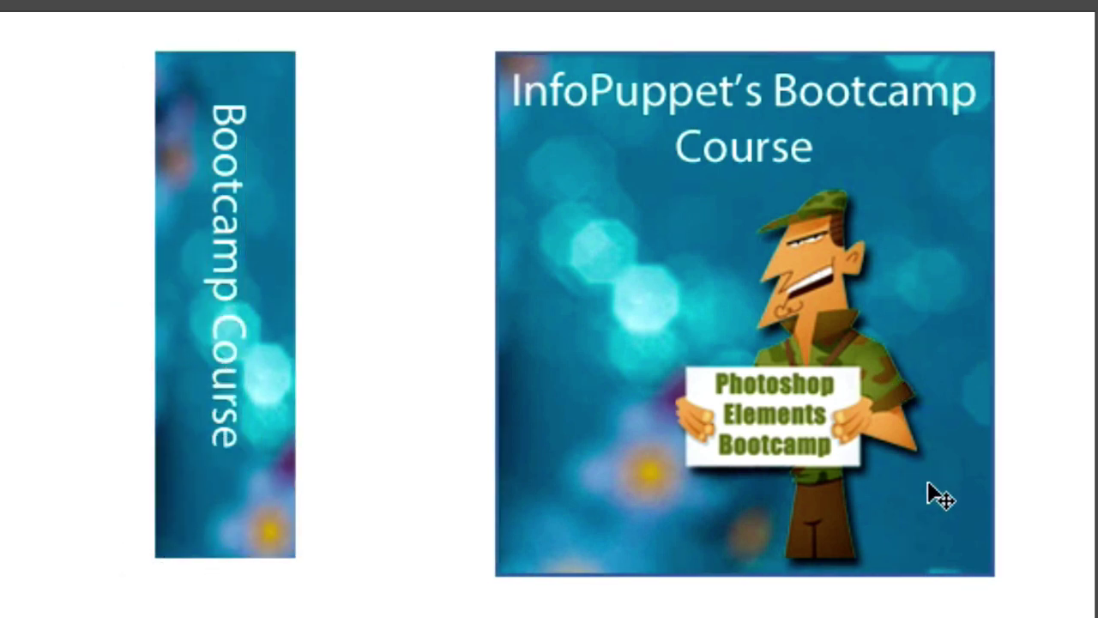
Step: Merge Layer 3, the InfoPuppet's Bootcamp Course text and Layer 1 into a single front cover layer
{"action": "left_click", "coordinate": [837, 266]}
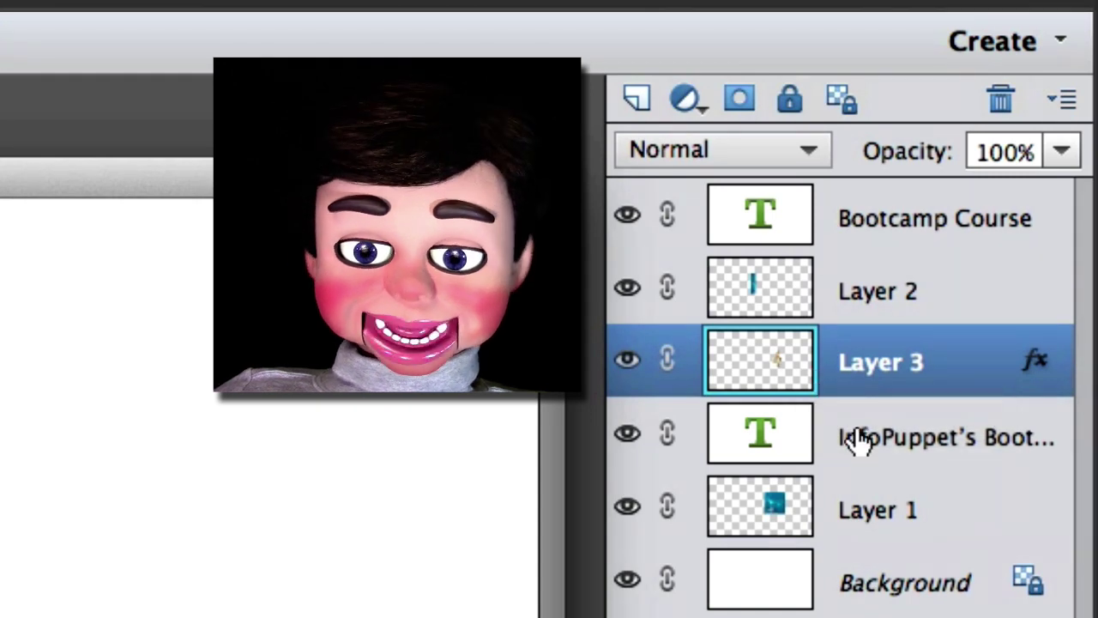
{"action": "left_click", "coordinate": [858, 437], "text": "shift"}
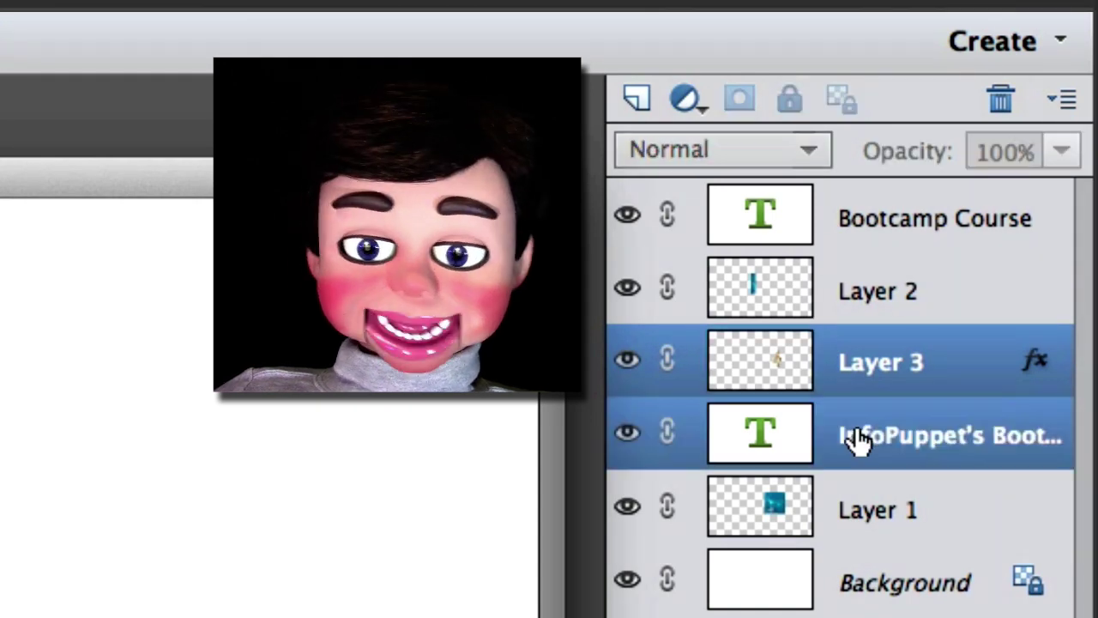
{"action": "left_click", "coordinate": [841, 515], "text": "shift"}
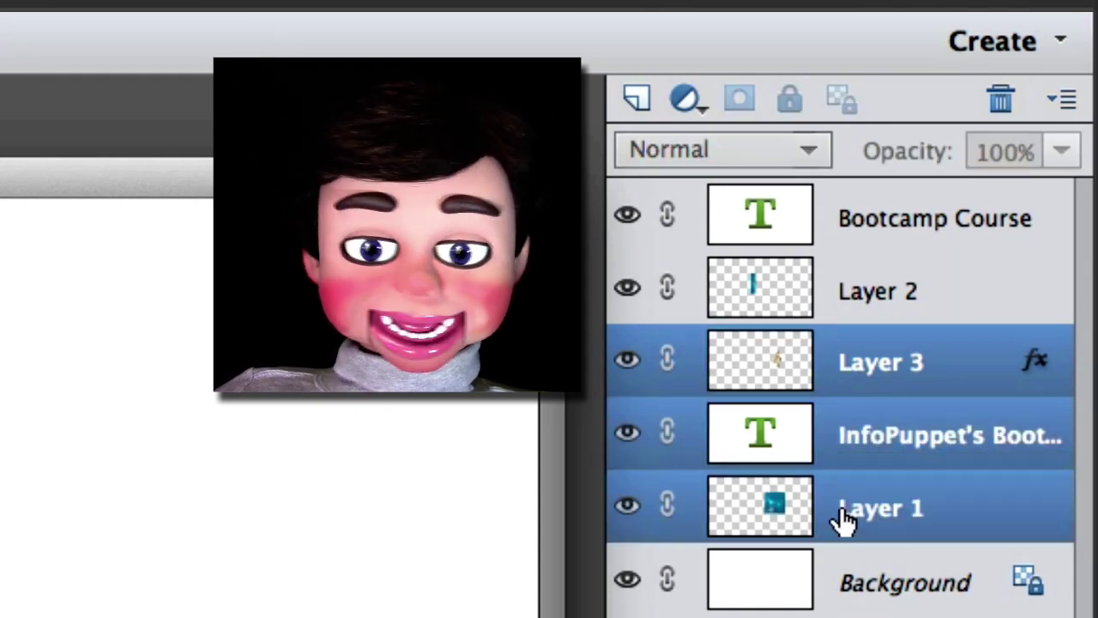
{"action": "right_click", "coordinate": [841, 444]}
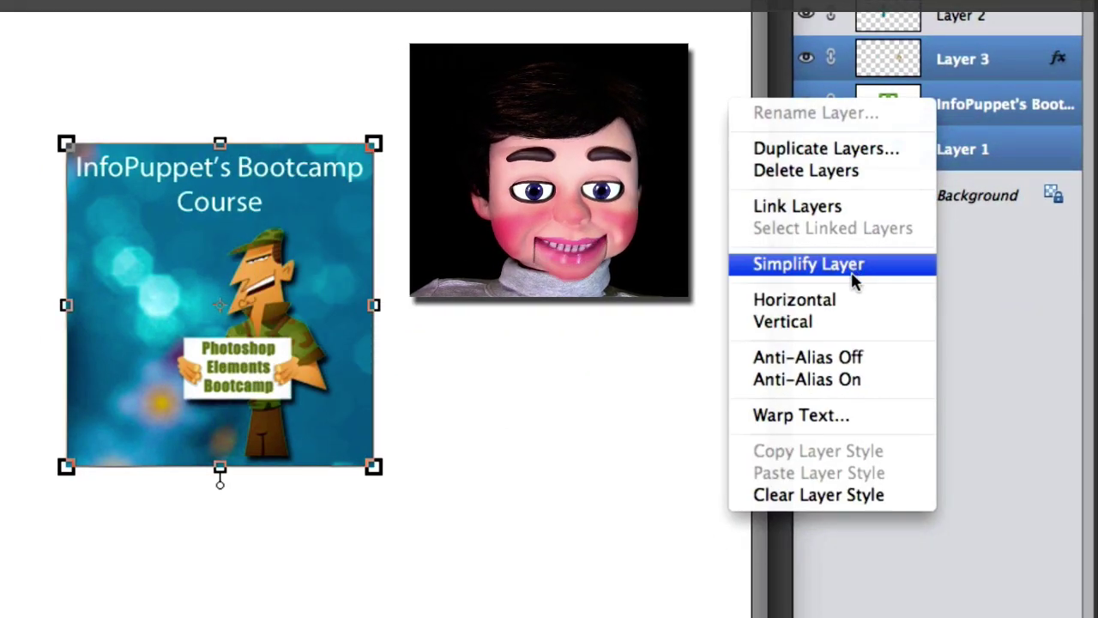
{"action": "right_click", "coordinate": [1022, 76]}
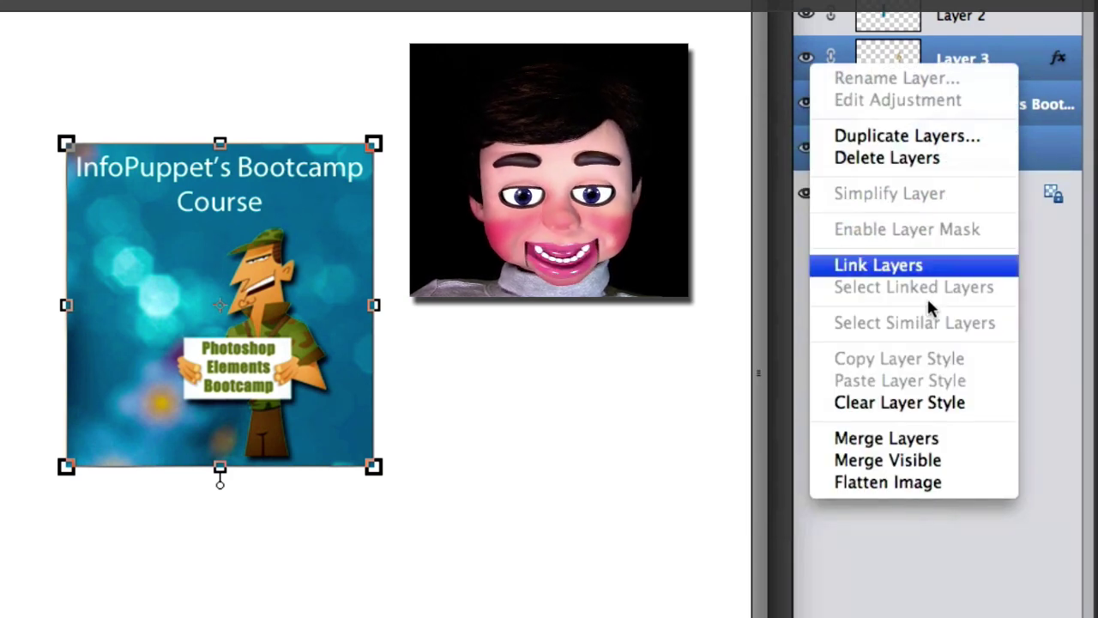
{"action": "left_click", "coordinate": [914, 440]}
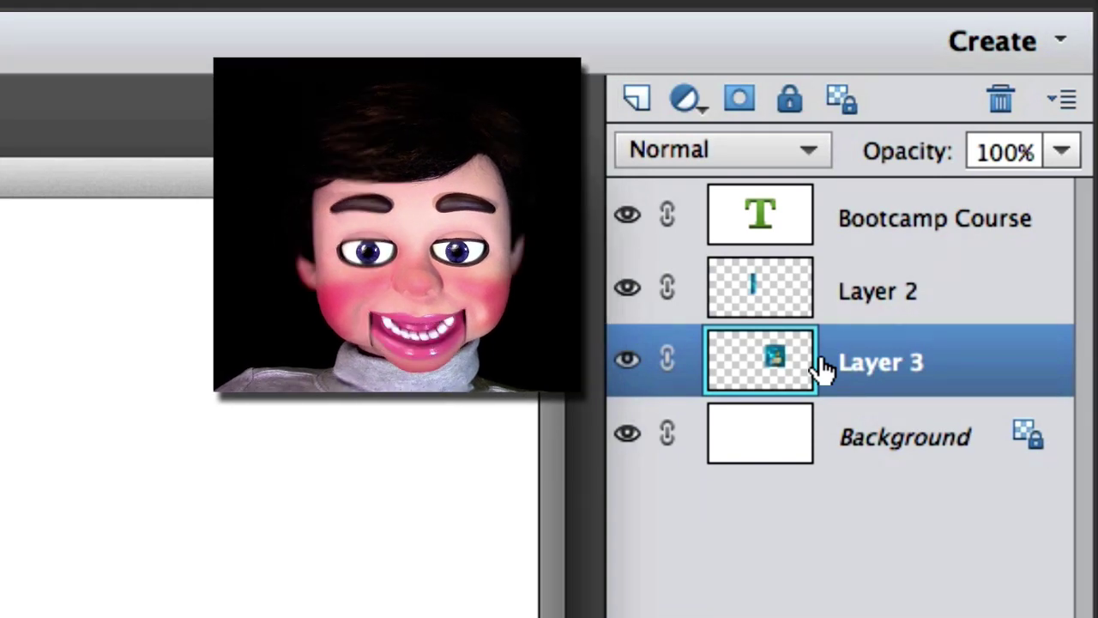
Step: Merge the Bootcamp Course text layer with Layer 2 into one spine layer and slightly reposition the merged artwork
{"action": "left_click", "coordinate": [846, 227]}
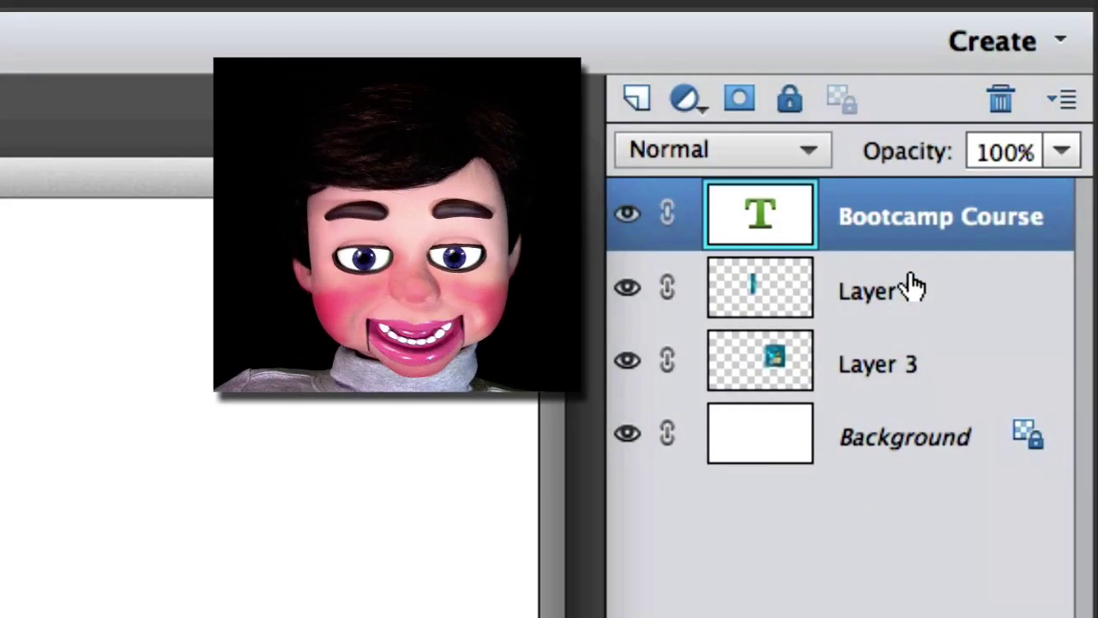
{"action": "left_click", "coordinate": [914, 287], "text": "shift"}
{"action": "right_click", "coordinate": [983, 300]}
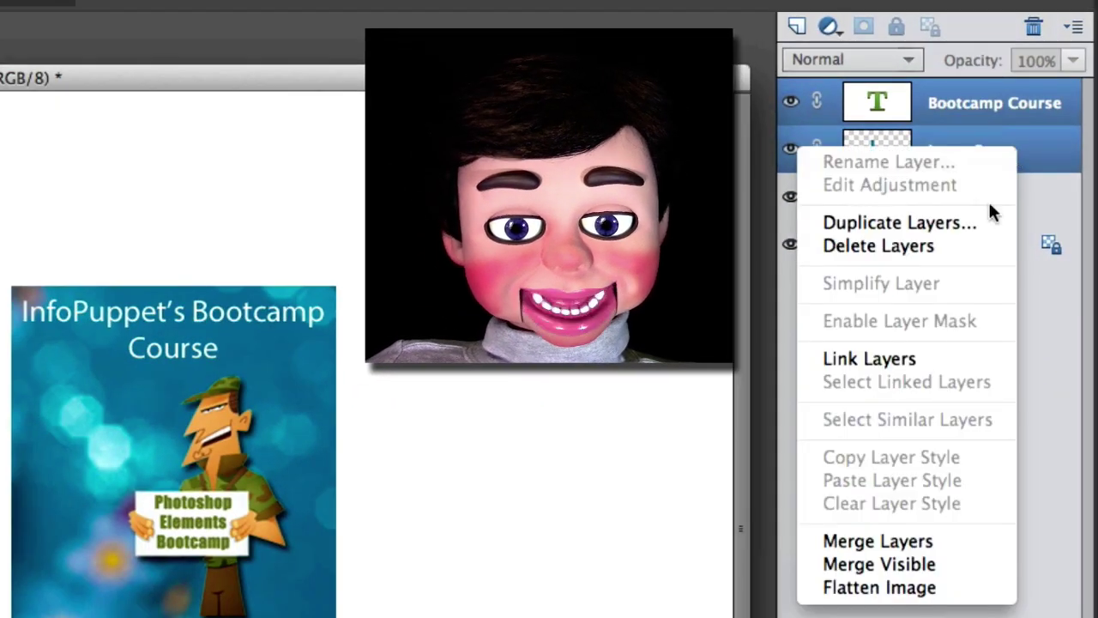
{"action": "left_click", "coordinate": [895, 542]}
{"action": "left_click", "coordinate": [533, 542]}
{"action": "left_click_drag", "start_coordinate": [203, 464], "coordinate": [191, 492]}
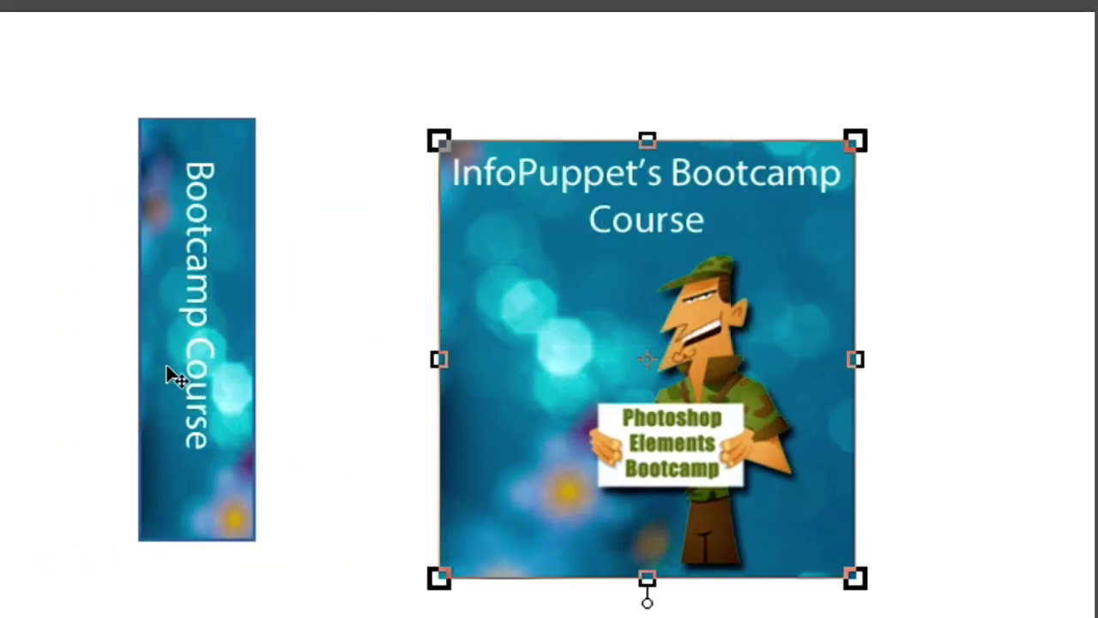
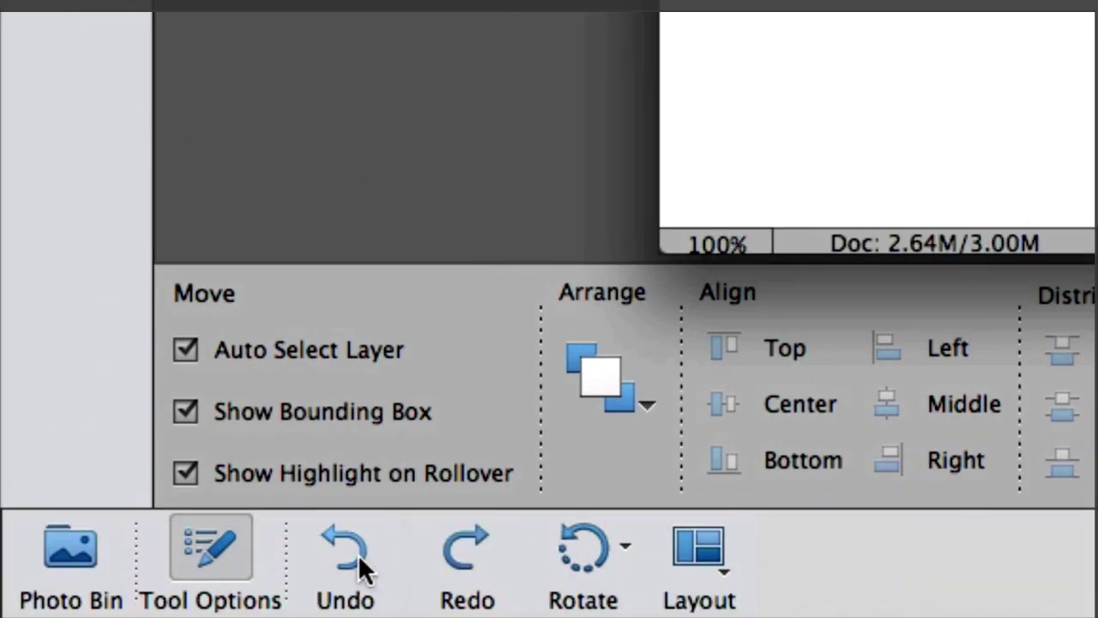
Step: Undo the last change and apply a Perspective transform to the front cover, making its right edge shorter than its left
{"action": "left_click", "coordinate": [358, 553]}
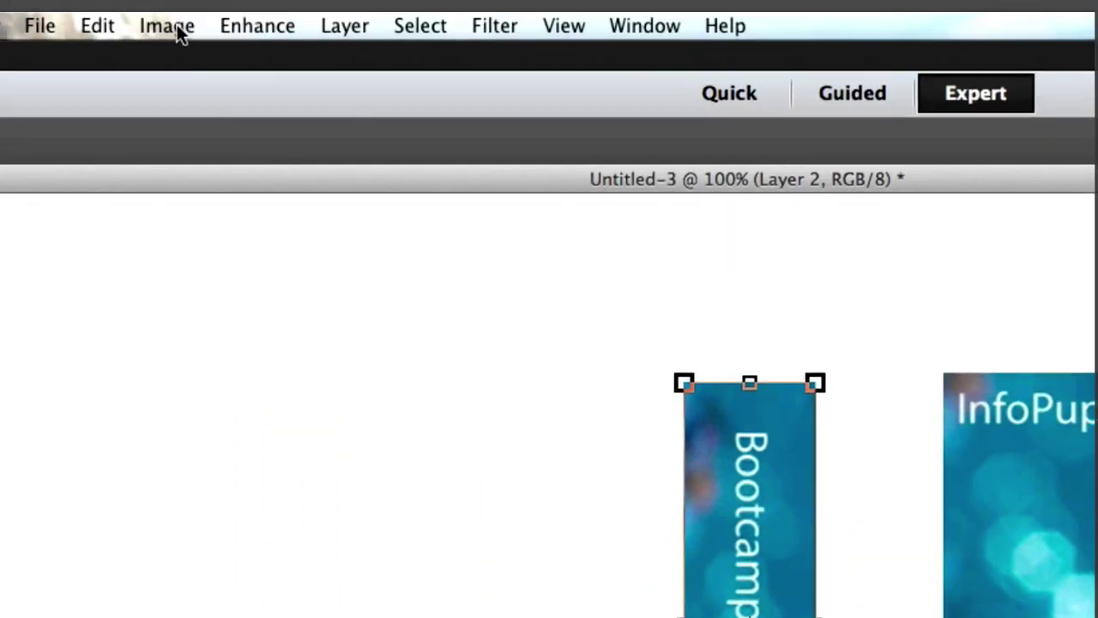
{"action": "left_click", "coordinate": [167, 26]}
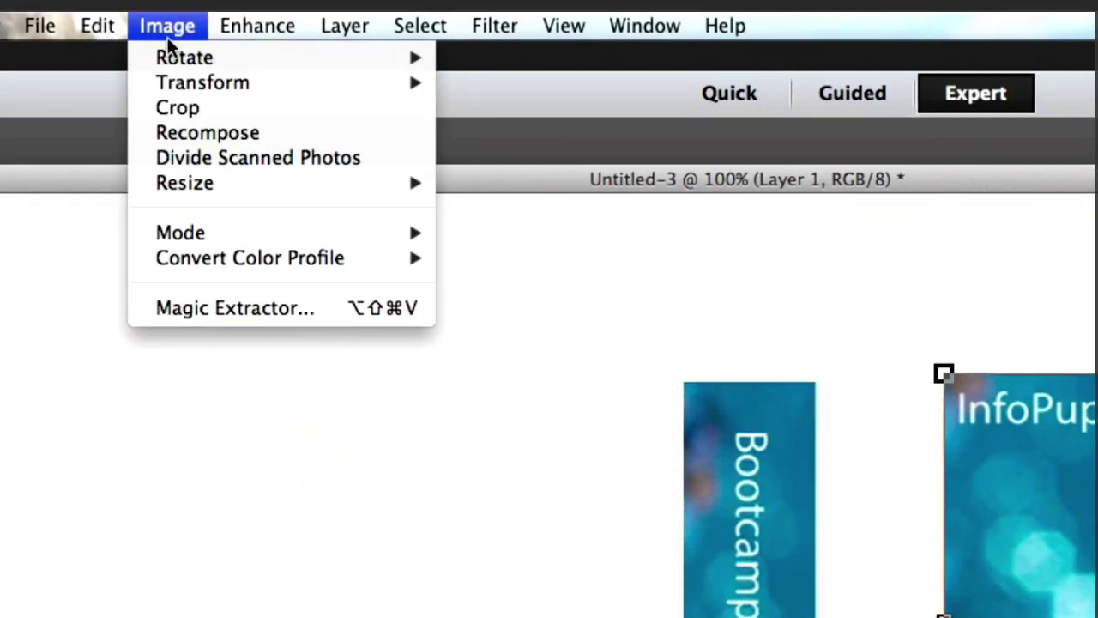
{"action": "mouse_move", "coordinate": [187, 91]}
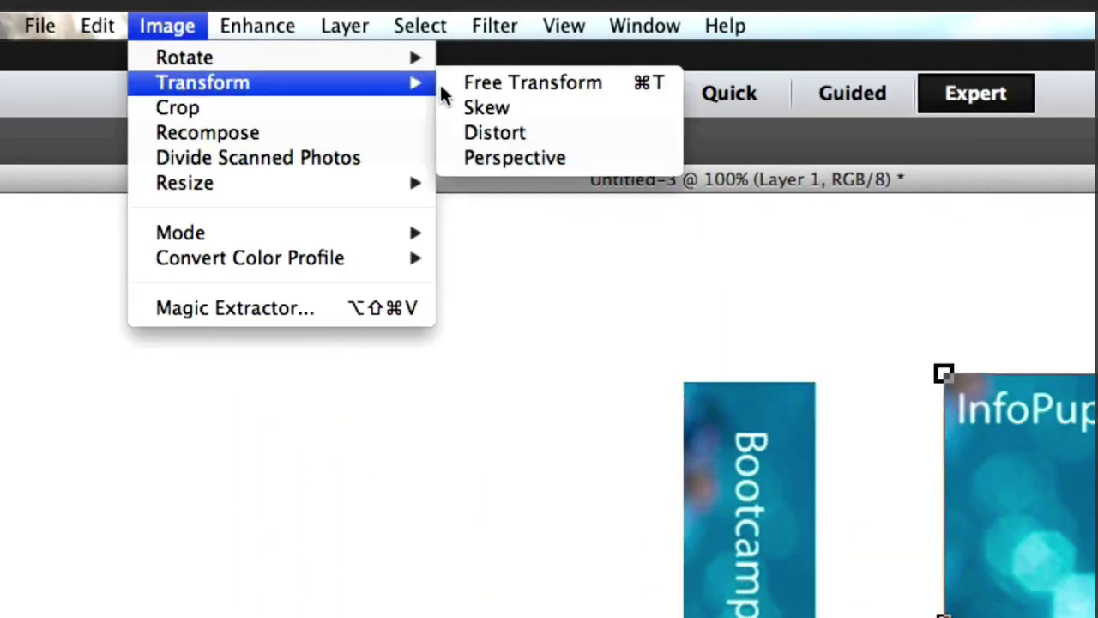
{"action": "left_click", "coordinate": [496, 160]}
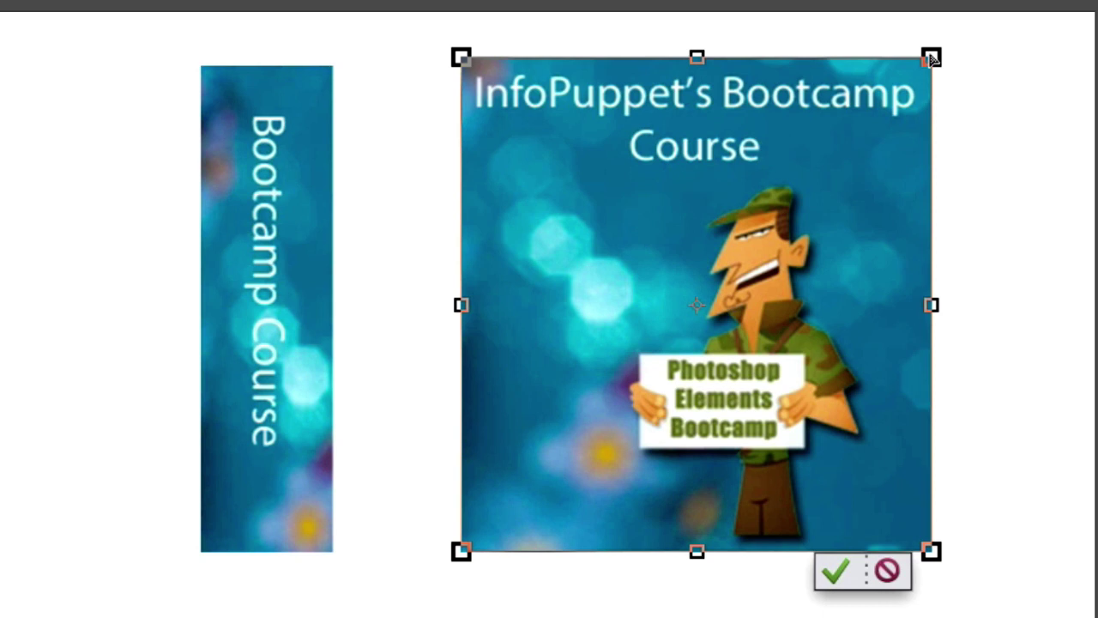
{"action": "left_click_drag", "start_coordinate": [933, 59], "coordinate": [939, 87]}
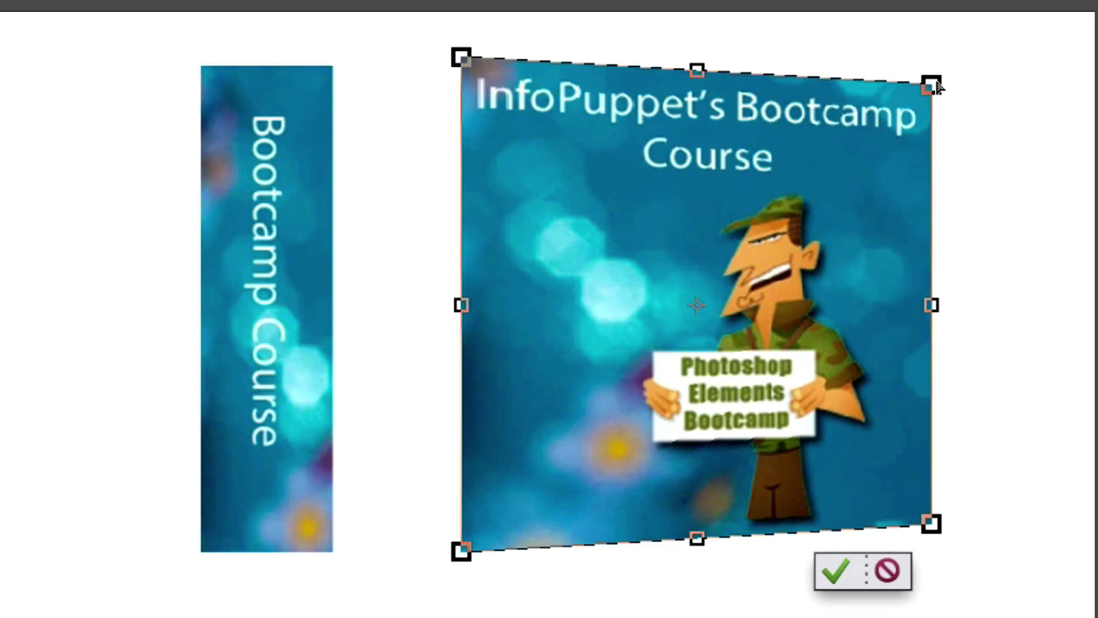
{"action": "left_click", "coordinate": [485, 571]}
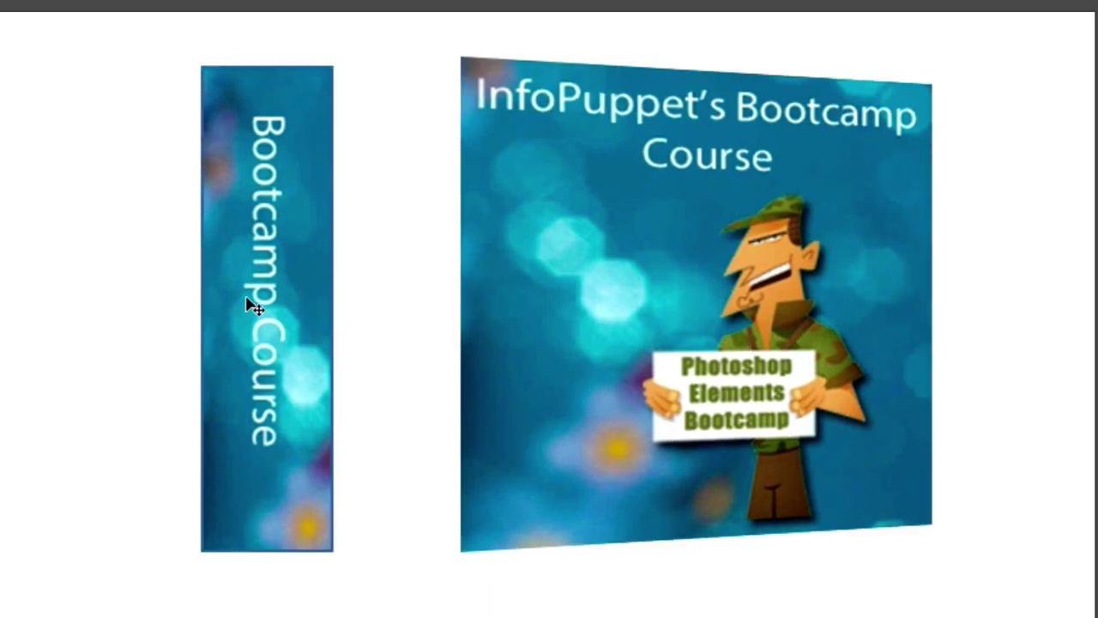
Step: Move the spine flush against the front cover's left edge and stretch its top edge up to the cover's top corner
{"action": "left_click_drag", "start_coordinate": [281, 304], "coordinate": [402, 300]}
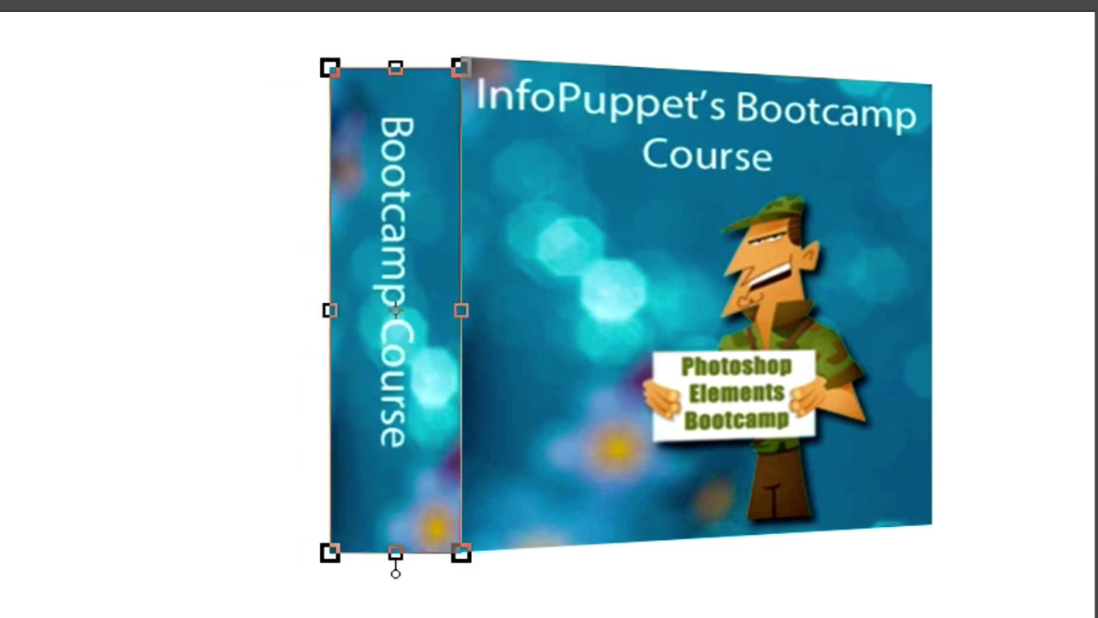
{"action": "key", "text": "ctrl+plus"}
{"action": "key", "text": "ctrl+plus"}
{"action": "key", "text": "ctrl+plus"}
{"action": "key", "text": "ctrl+plus"}
{"action": "scroll", "coordinate": [317, 592], "scroll_direction": "right", "scroll_amount": 5}
{"action": "scroll", "coordinate": [317, 591], "scroll_direction": "up", "scroll_amount": 8}
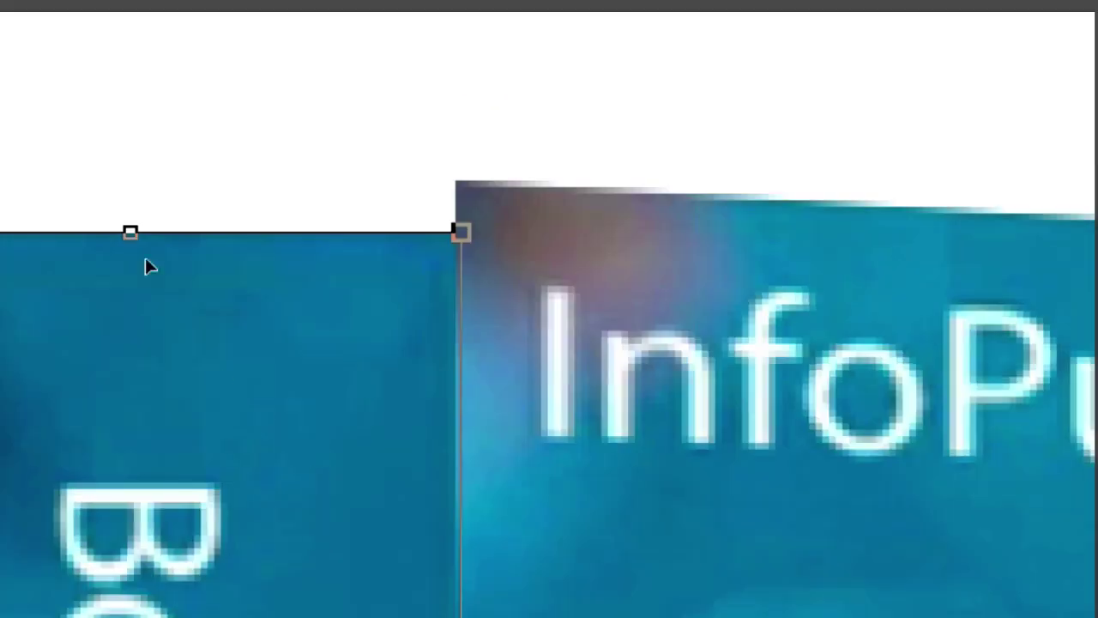
{"action": "left_click_drag", "start_coordinate": [131, 233], "coordinate": [133, 179]}
{"action": "key", "text": "Return"}
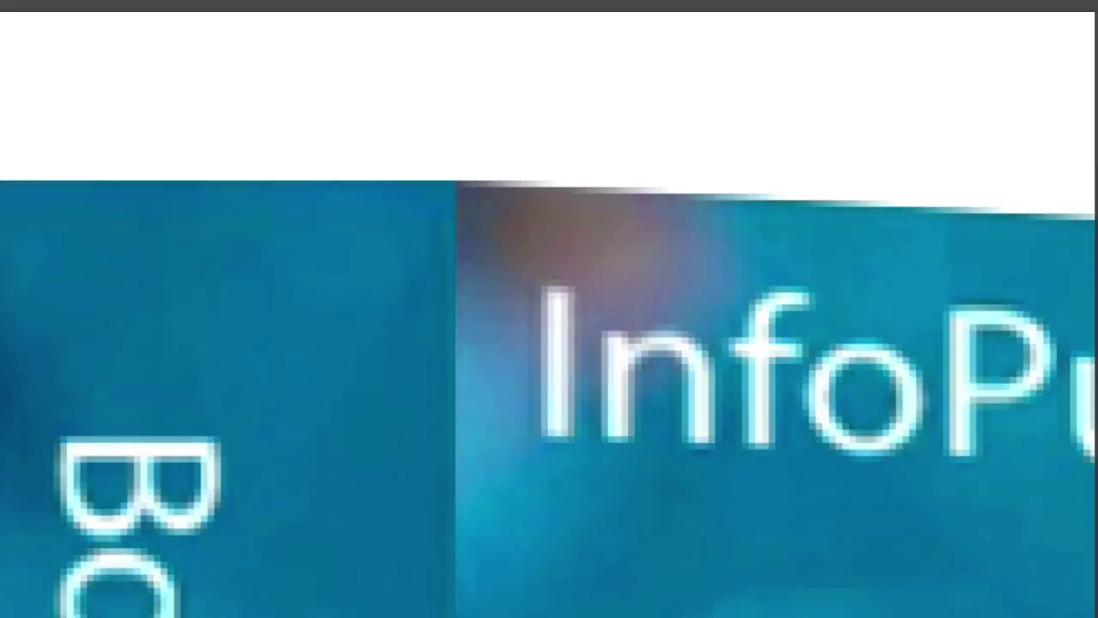
Step: Apply a Perspective transform to the spine, shortening its outer left edge so it recedes from the front cover
{"action": "key", "text": "ctrl+0"}
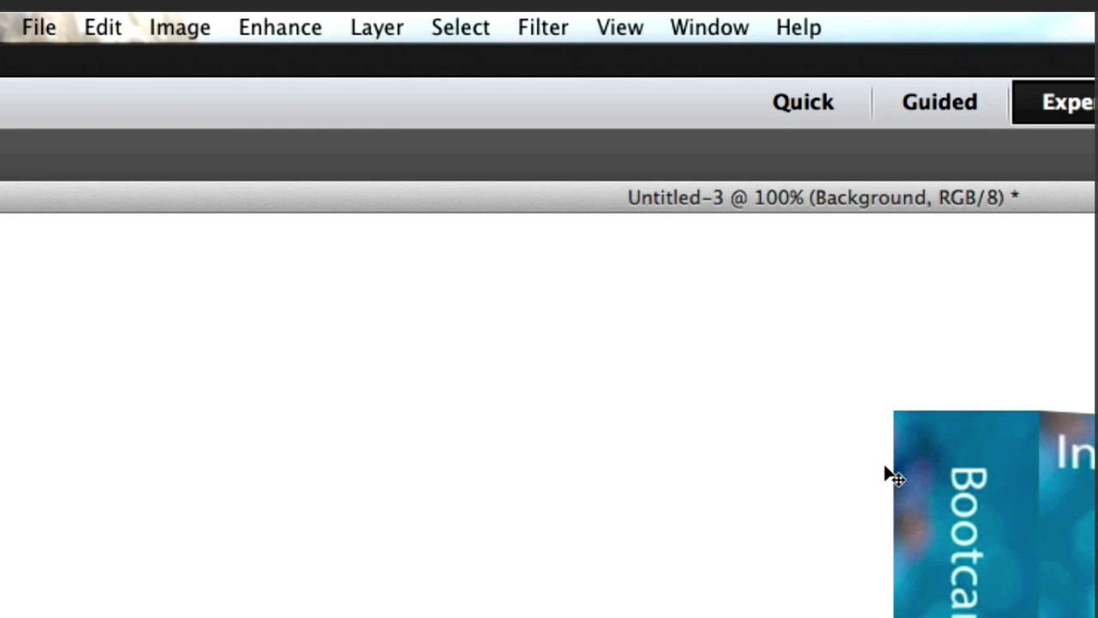
{"action": "left_click", "coordinate": [954, 524]}
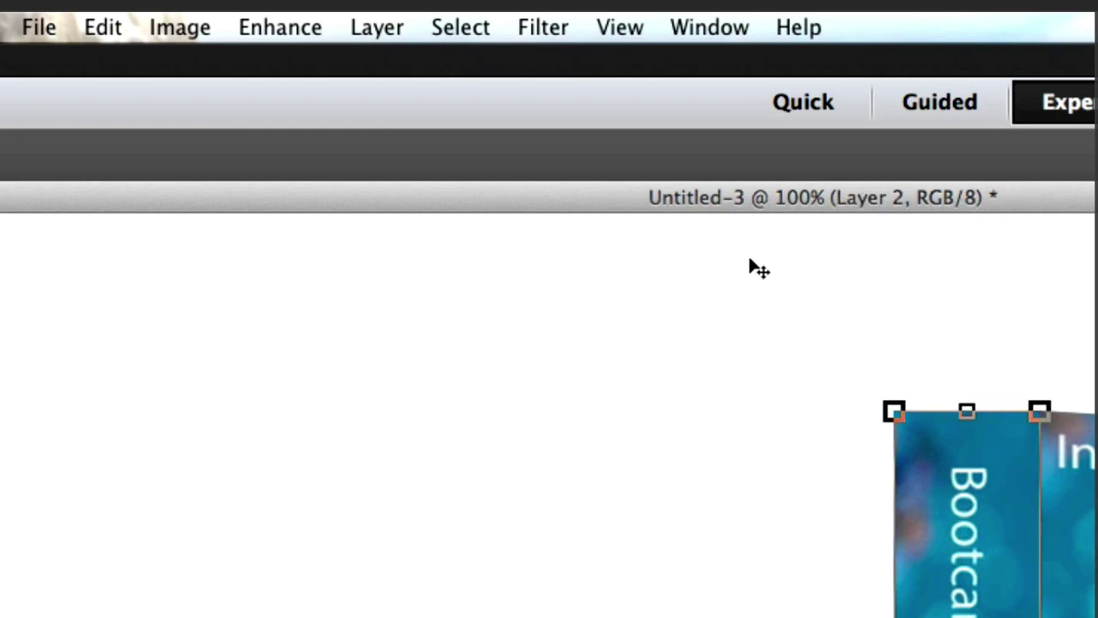
{"action": "left_click", "coordinate": [181, 28]}
{"action": "mouse_move", "coordinate": [216, 89]}
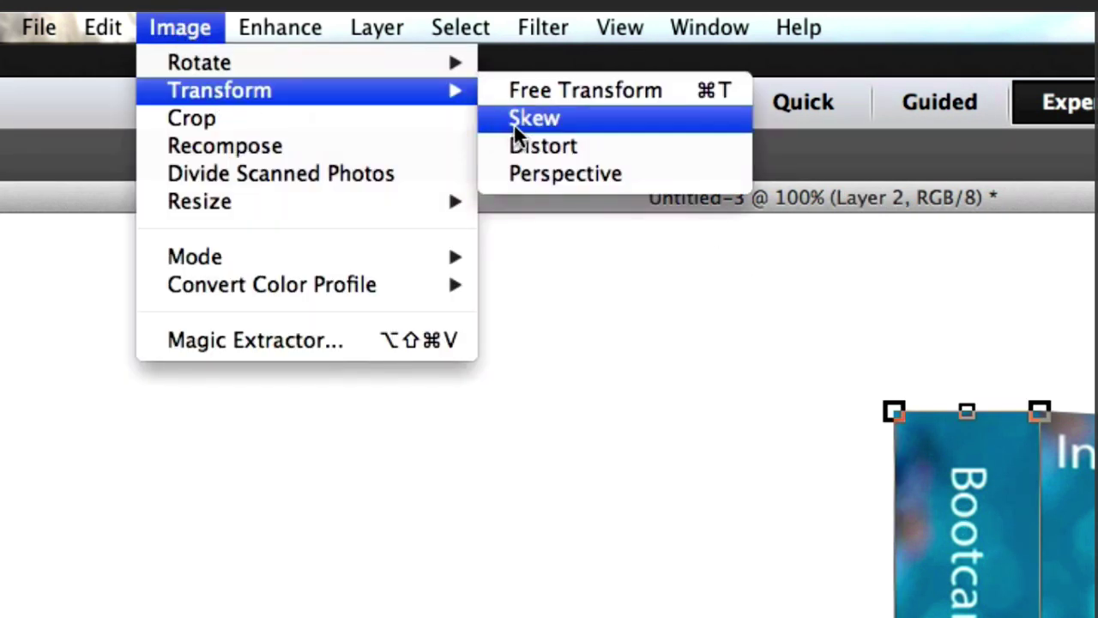
{"action": "left_click", "coordinate": [536, 174]}
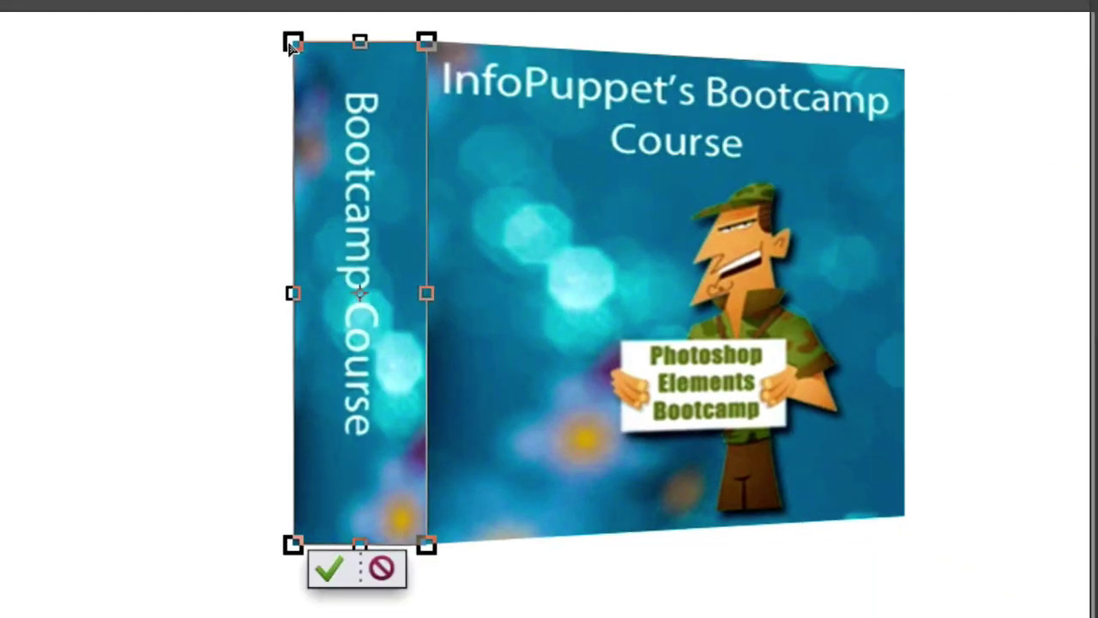
{"action": "left_click_drag", "start_coordinate": [292, 45], "coordinate": [293, 62]}
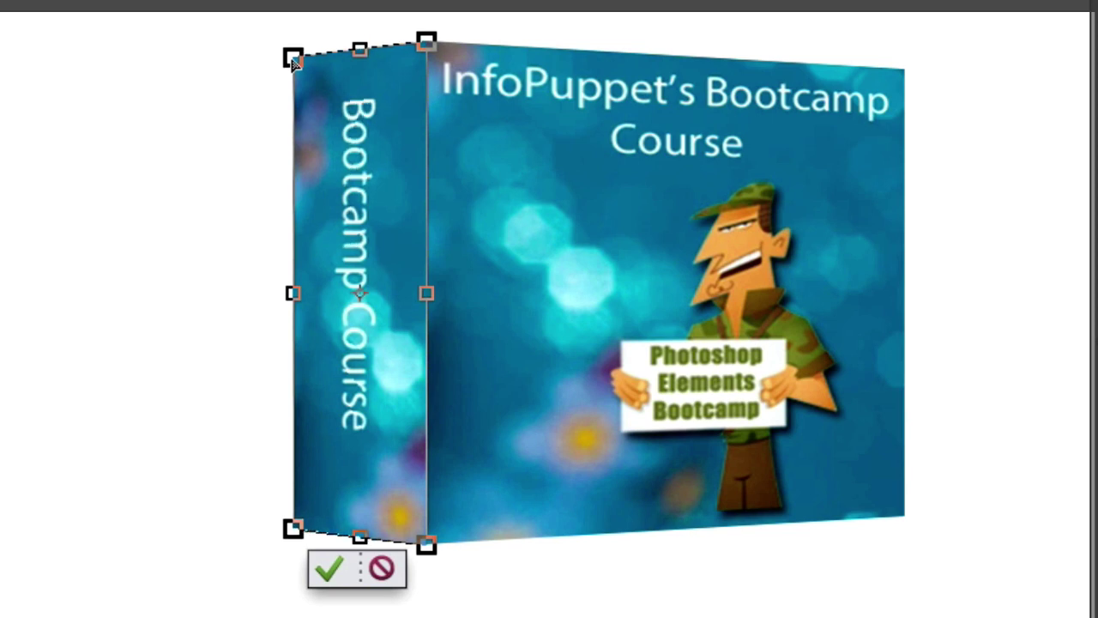
{"action": "left_click", "coordinate": [328, 568]}
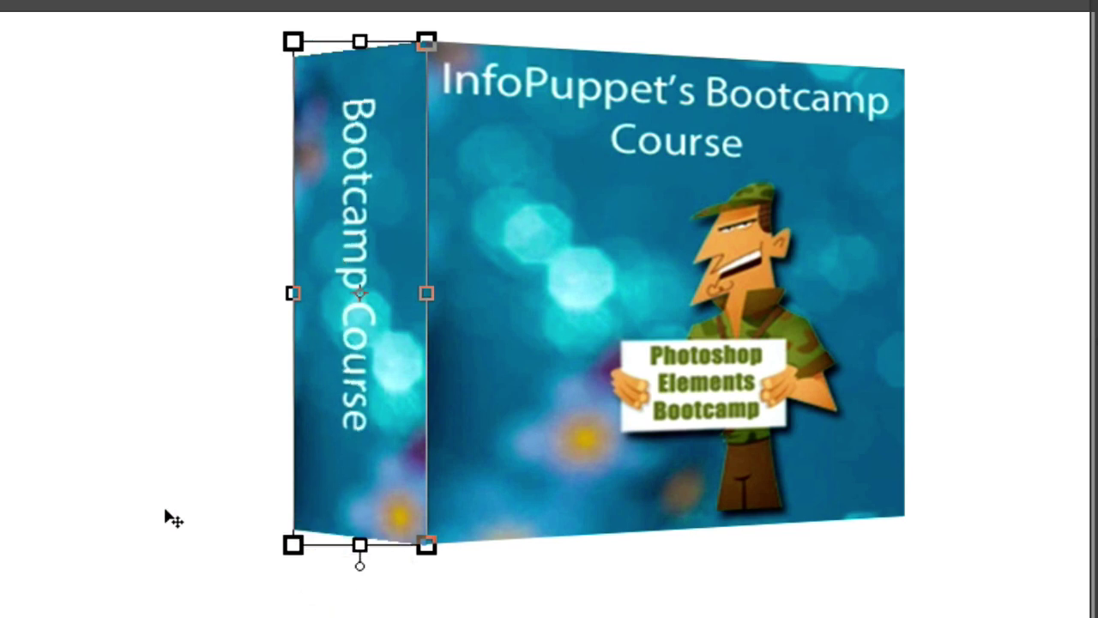
Step: Narrow the front cover from its right edge and the spine from its left edge to slim the box
{"action": "left_click", "coordinate": [618, 502]}
{"action": "left_click_drag", "start_coordinate": [905, 292], "coordinate": [838, 292]}
{"action": "left_click", "coordinate": [312, 331]}
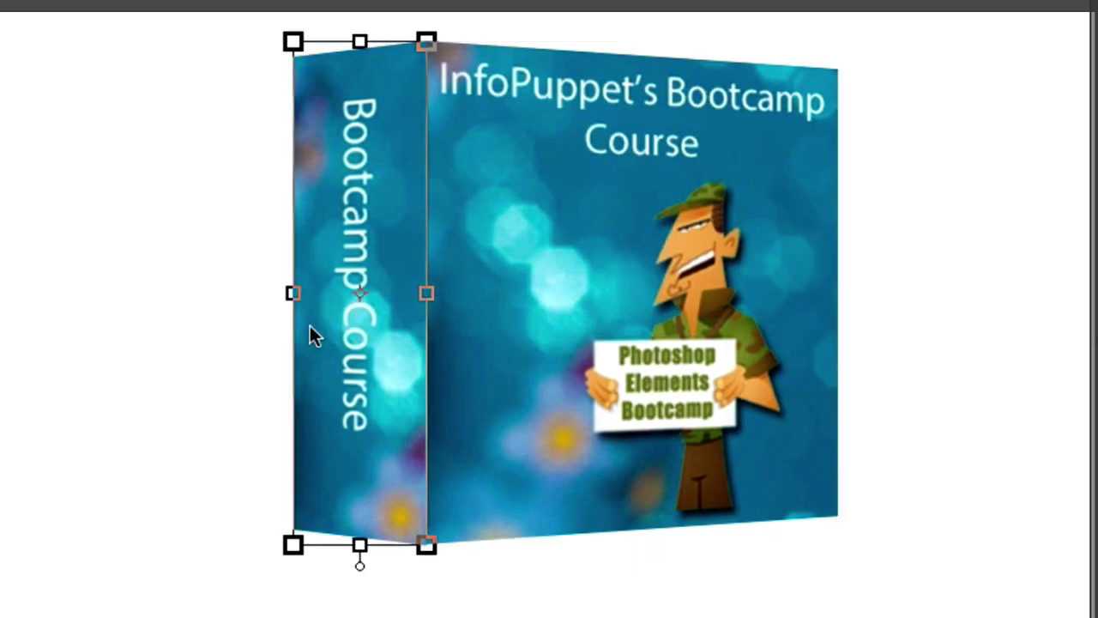
{"action": "left_click_drag", "start_coordinate": [294, 293], "coordinate": [325, 311]}
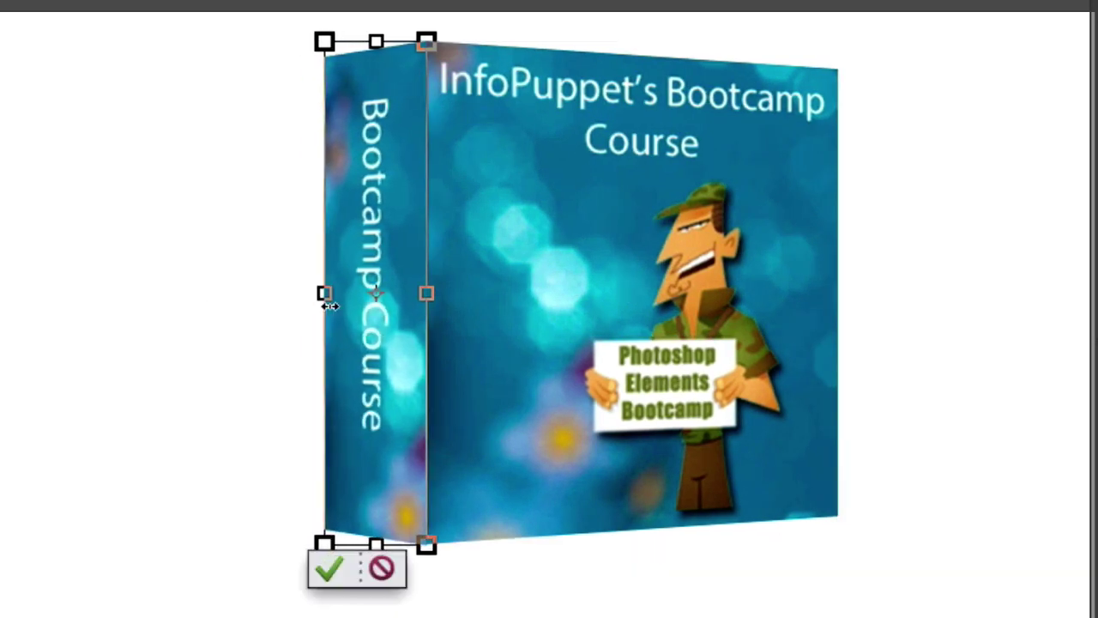
{"action": "key", "text": "Return"}
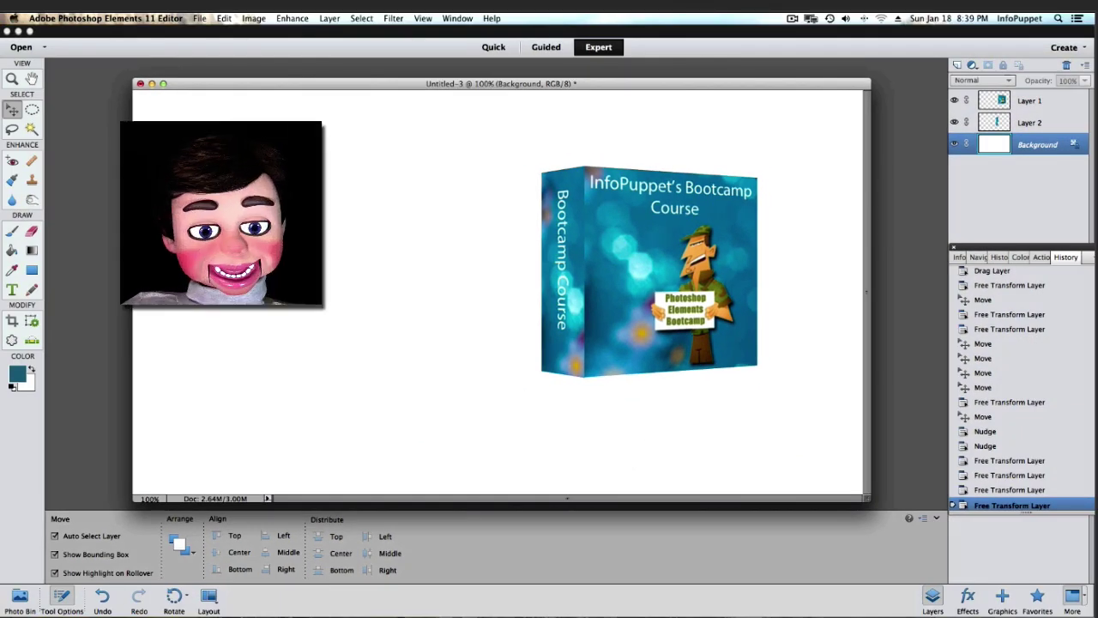
Step: Create a blank white 1280 × 720 pixel RGB document at 300 pixels/inch and narrow both document windows to sit side by side
{"action": "left_click_drag", "start_coordinate": [133, 292], "coordinate": [508, 284]}
{"action": "left_click", "coordinate": [199, 18]}
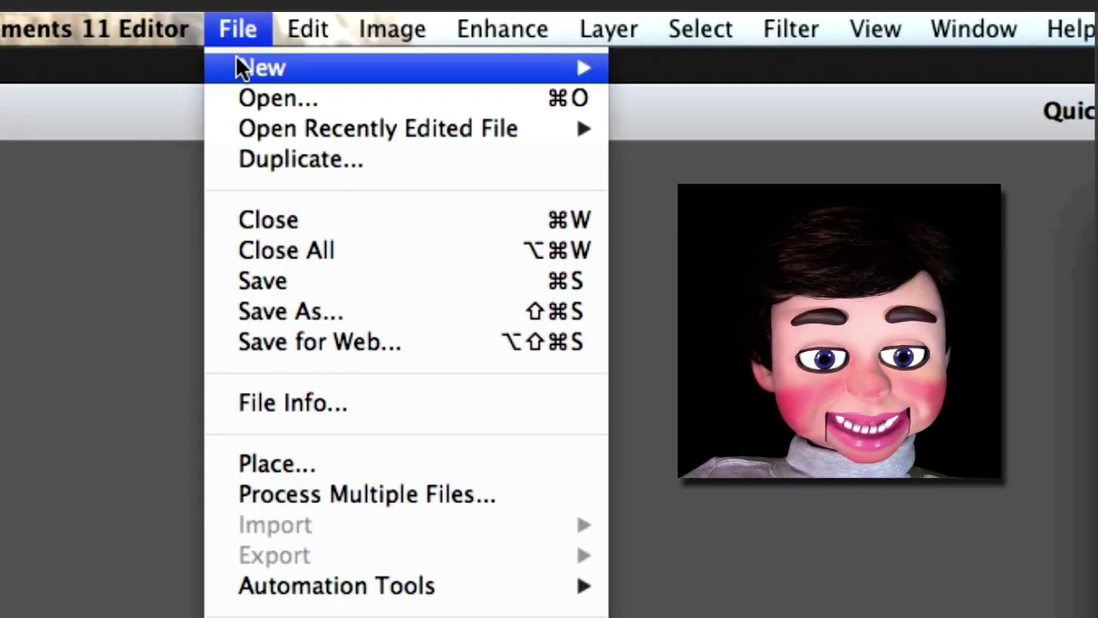
{"action": "mouse_move", "coordinate": [239, 32]}
{"action": "left_click", "coordinate": [648, 79]}
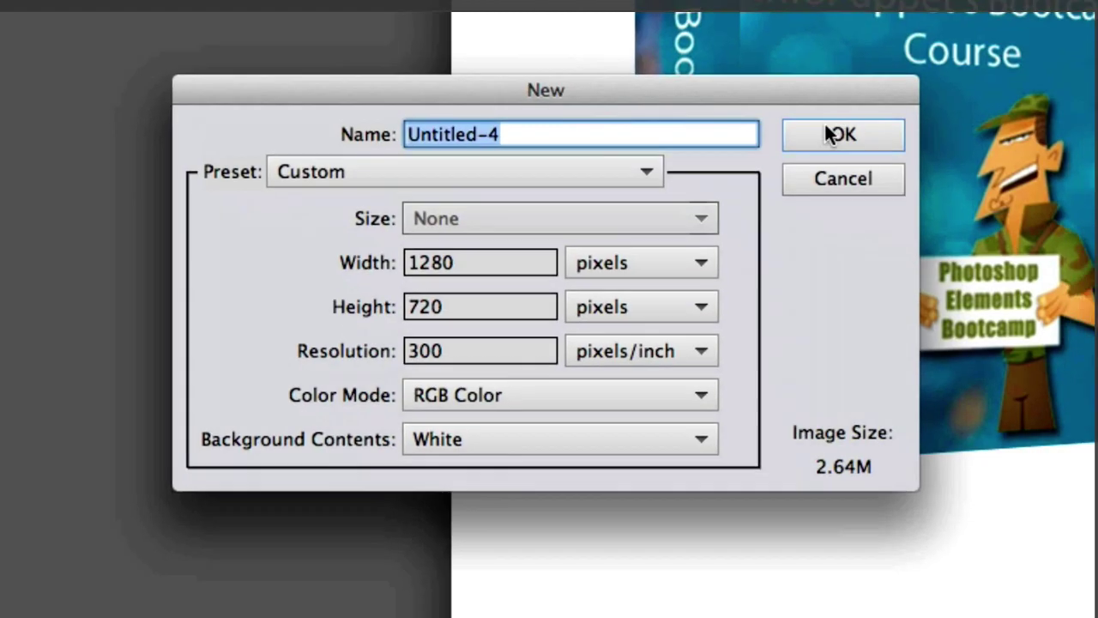
{"action": "left_click", "coordinate": [1097, 612]}
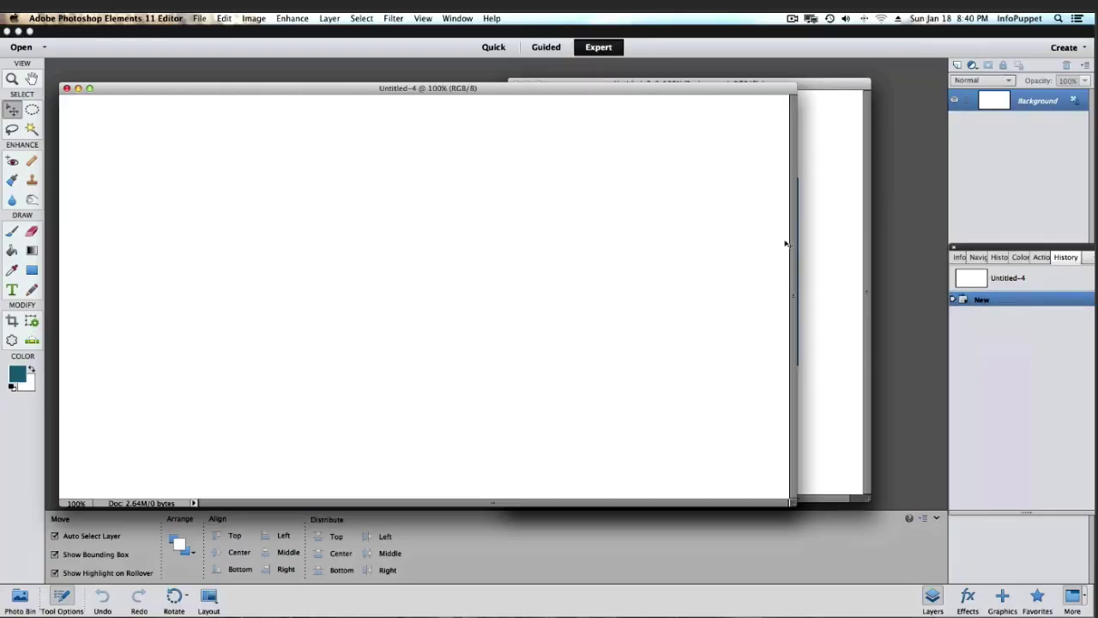
{"action": "left_click_drag", "start_coordinate": [785, 245], "coordinate": [375, 238]}
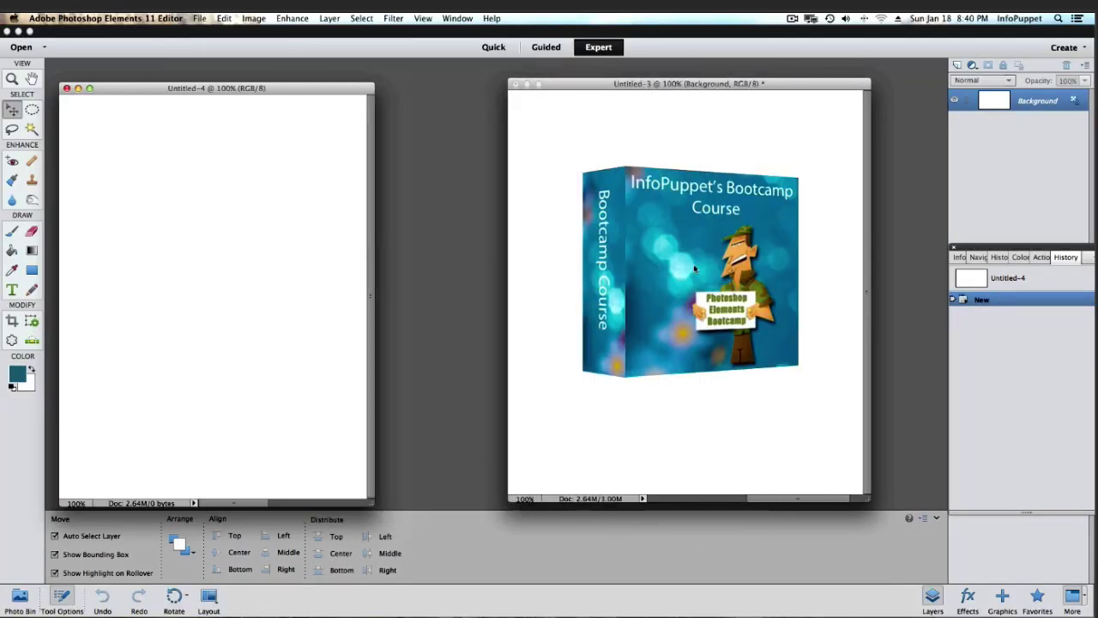
Step: Copy the front cover into Untitled-4, flip it vertically, and place the flipped copy back in Untitled-3
{"action": "left_click", "coordinate": [730, 94]}
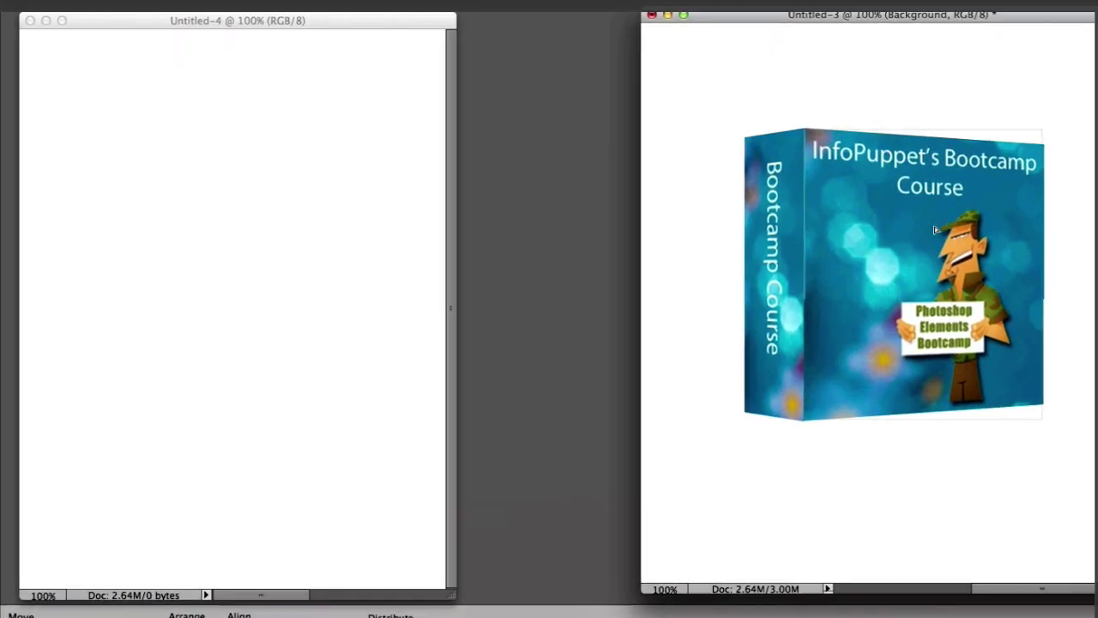
{"action": "left_click_drag", "start_coordinate": [678, 249], "coordinate": [296, 182]}
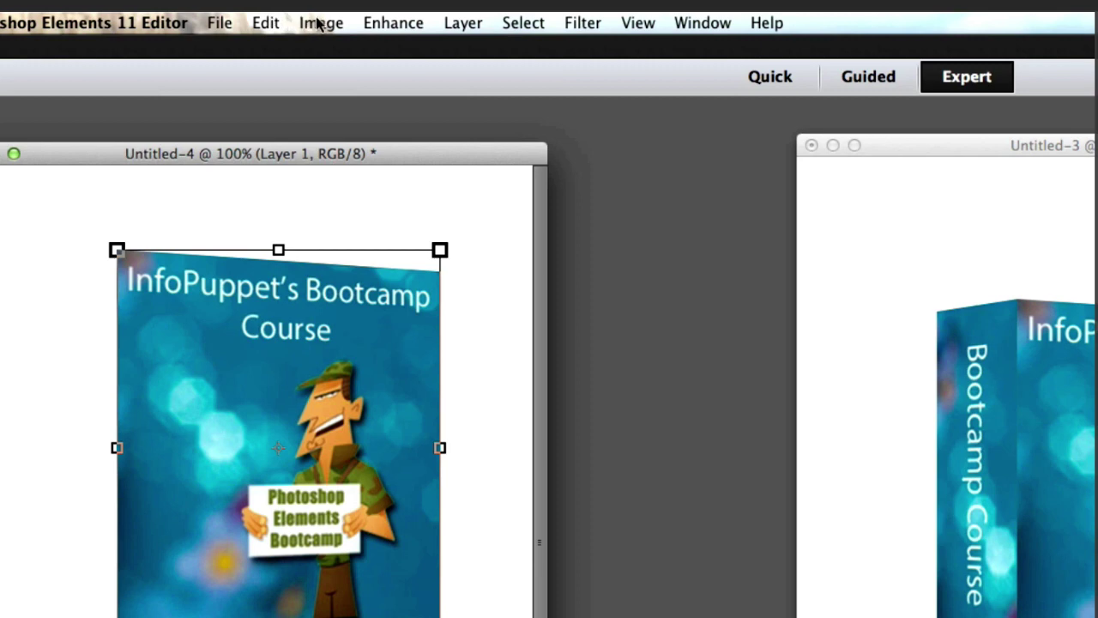
{"action": "left_click", "coordinate": [321, 23]}
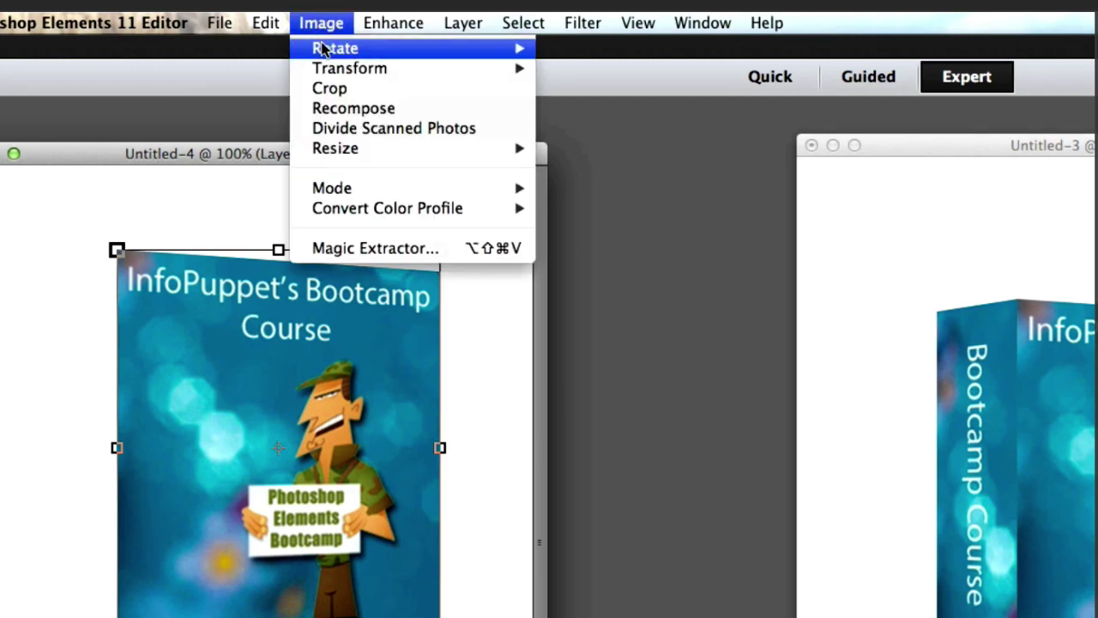
{"action": "mouse_move", "coordinate": [324, 48]}
{"action": "left_click", "coordinate": [652, 160]}
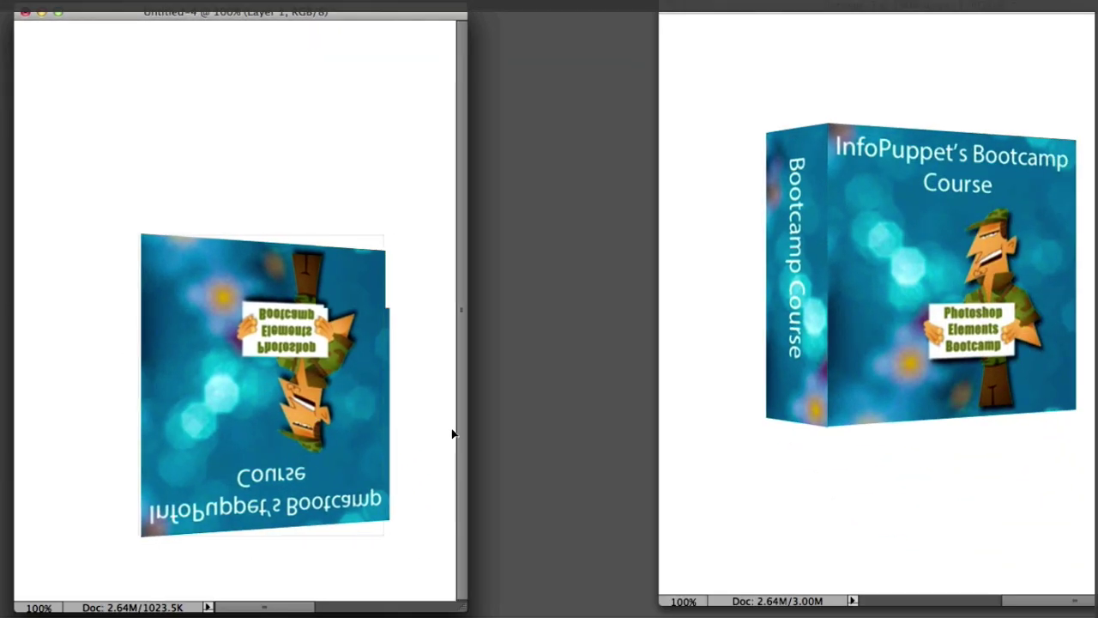
{"action": "left_click_drag", "start_coordinate": [453, 433], "coordinate": [1014, 437]}
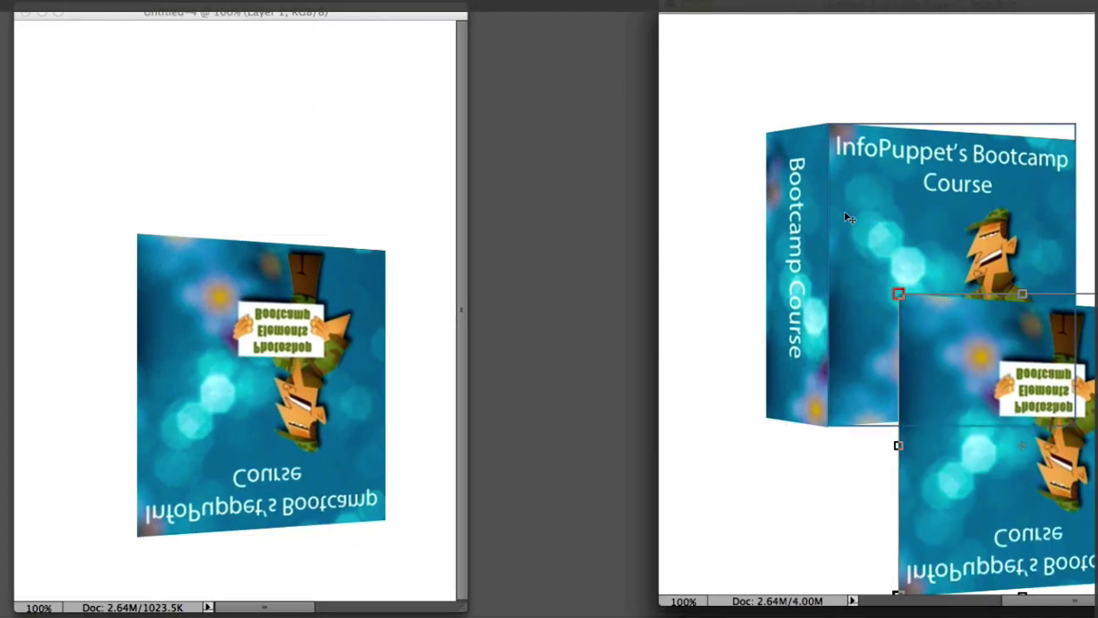
Step: Copy the spine into Untitled-4, flip it vertically, and place the flipped copy in Untitled-3 beside the upright spine
{"action": "left_click_drag", "start_coordinate": [790, 218], "coordinate": [343, 159]}
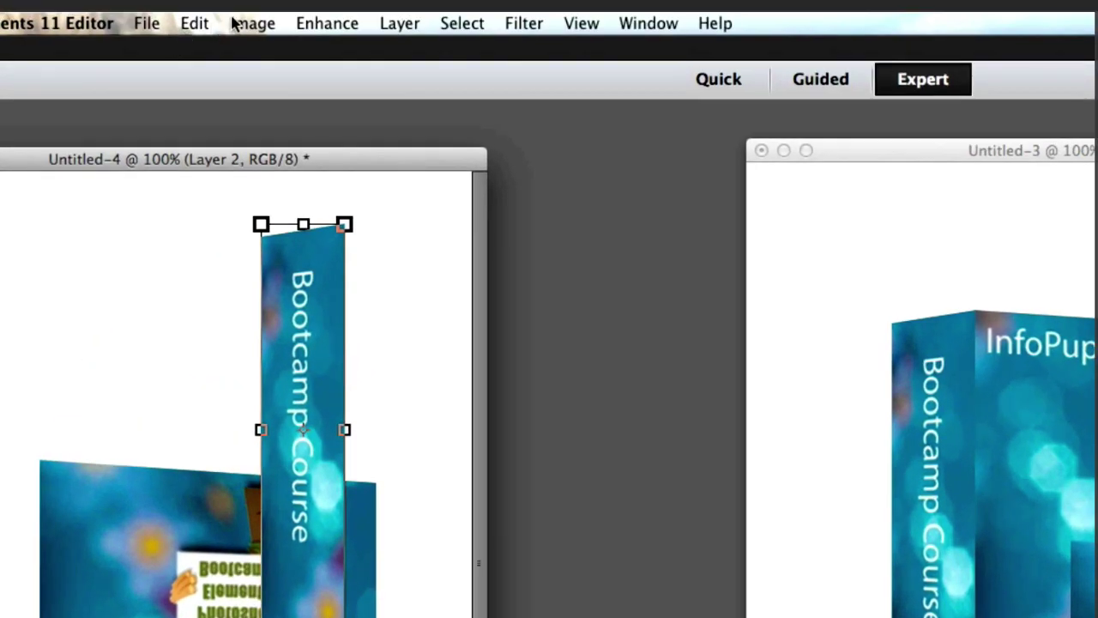
{"action": "left_click", "coordinate": [234, 20]}
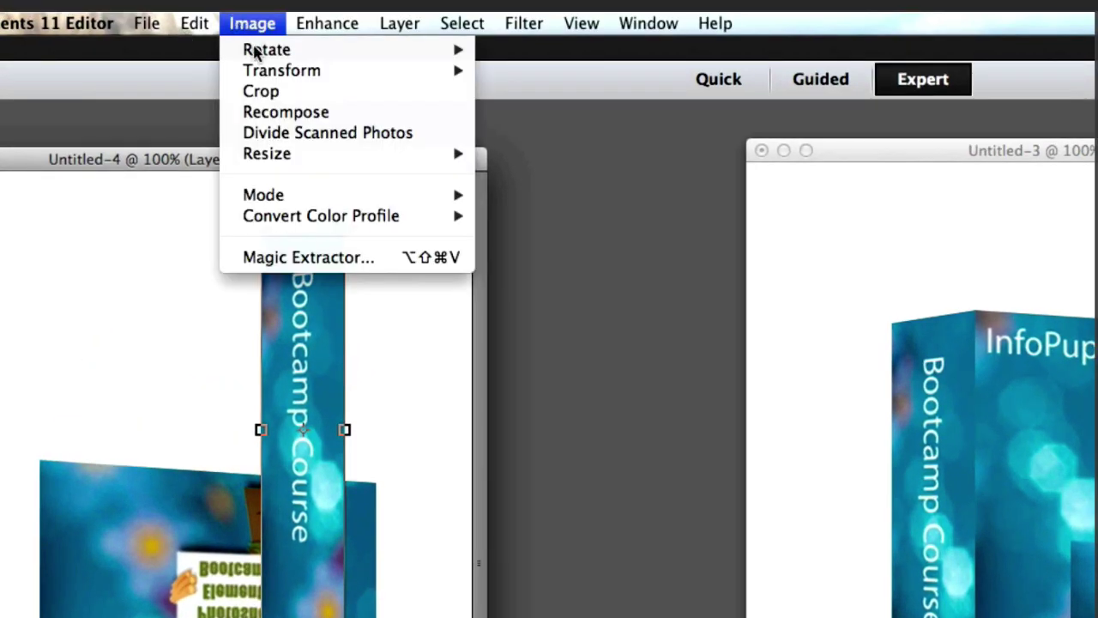
{"action": "mouse_move", "coordinate": [257, 52]}
{"action": "left_click", "coordinate": [602, 162]}
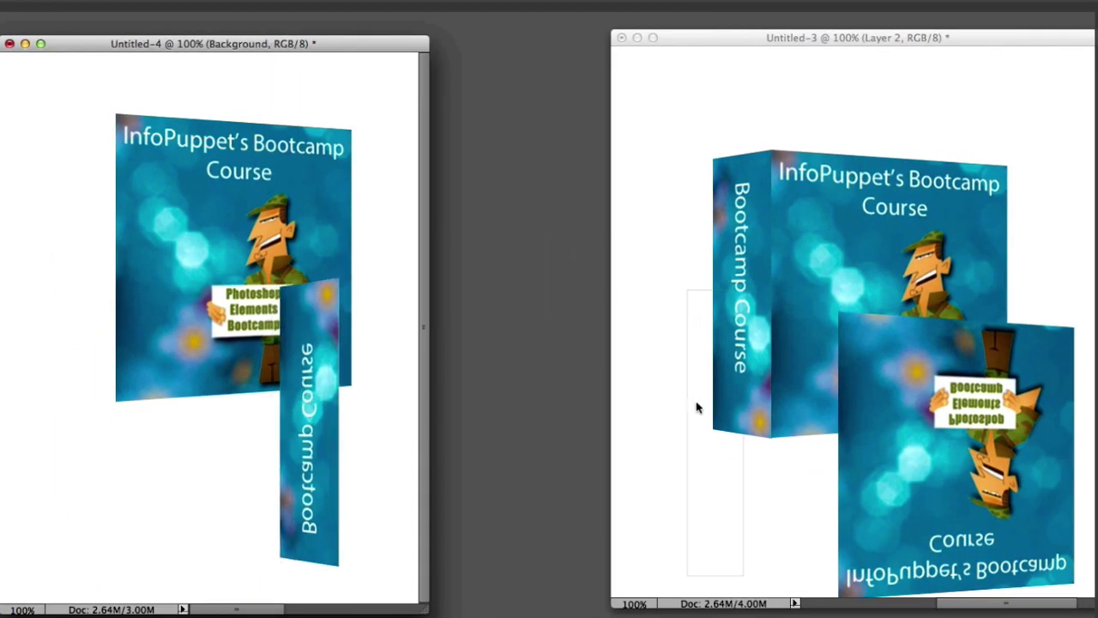
{"action": "left_click_drag", "start_coordinate": [697, 402], "coordinate": [680, 401]}
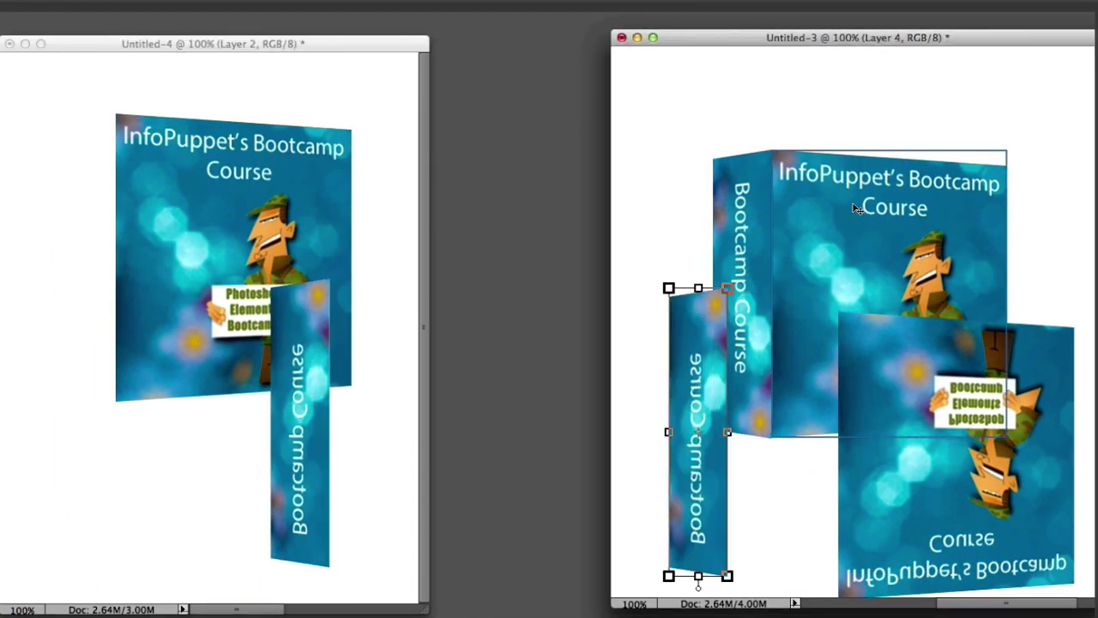
Step: Select the upright front cover and spine together and move both up towards the top of the canvas
{"action": "left_click", "coordinate": [855, 206]}
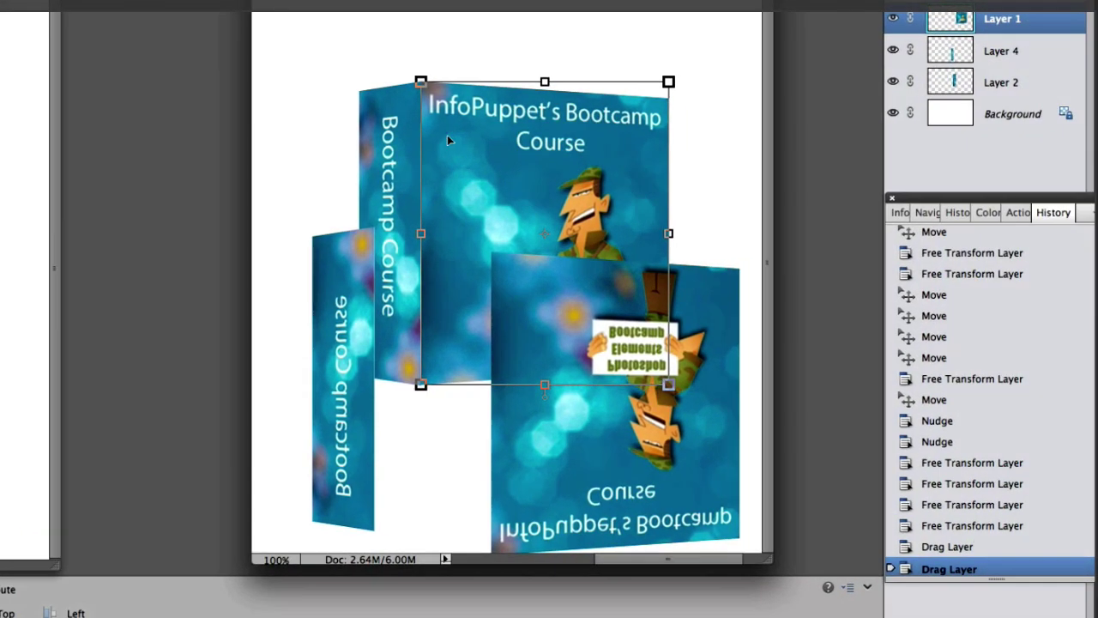
{"action": "left_click", "coordinate": [403, 139], "text": "shift"}
{"action": "left_click_drag", "start_coordinate": [449, 148], "coordinate": [455, 48]}
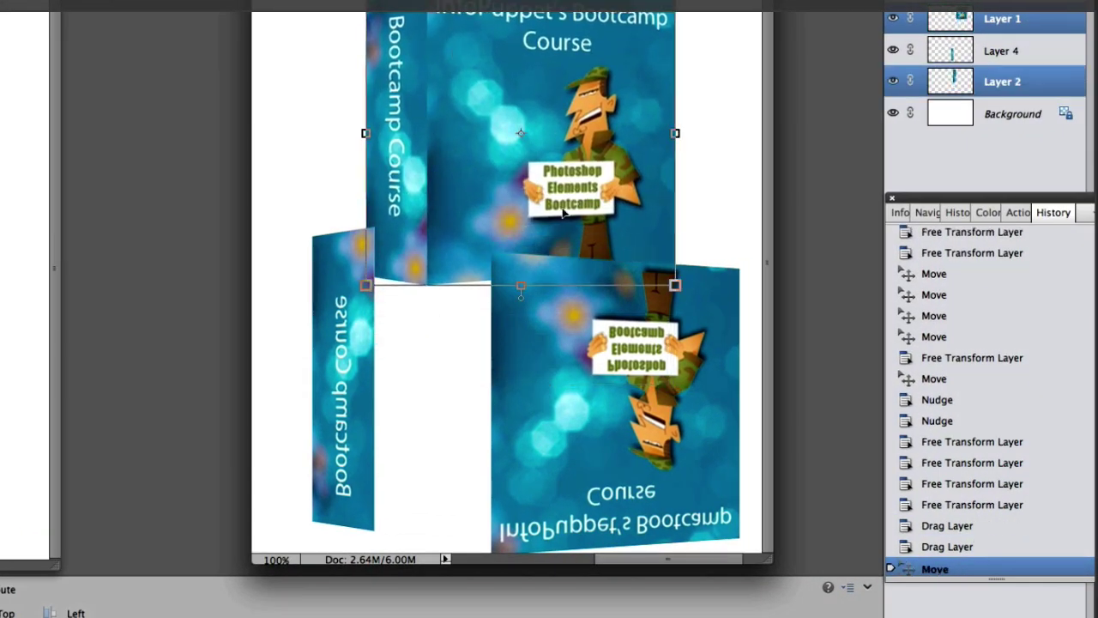
Step: Extend the Untitled-3 window downward and align the flipped front cover directly beneath the upright one, touching at the lower-left corner
{"action": "left_click_drag", "start_coordinate": [516, 566], "coordinate": [516, 616]}
{"action": "left_click_drag", "start_coordinate": [615, 438], "coordinate": [551, 478]}
{"action": "left_click", "coordinate": [415, 447]}
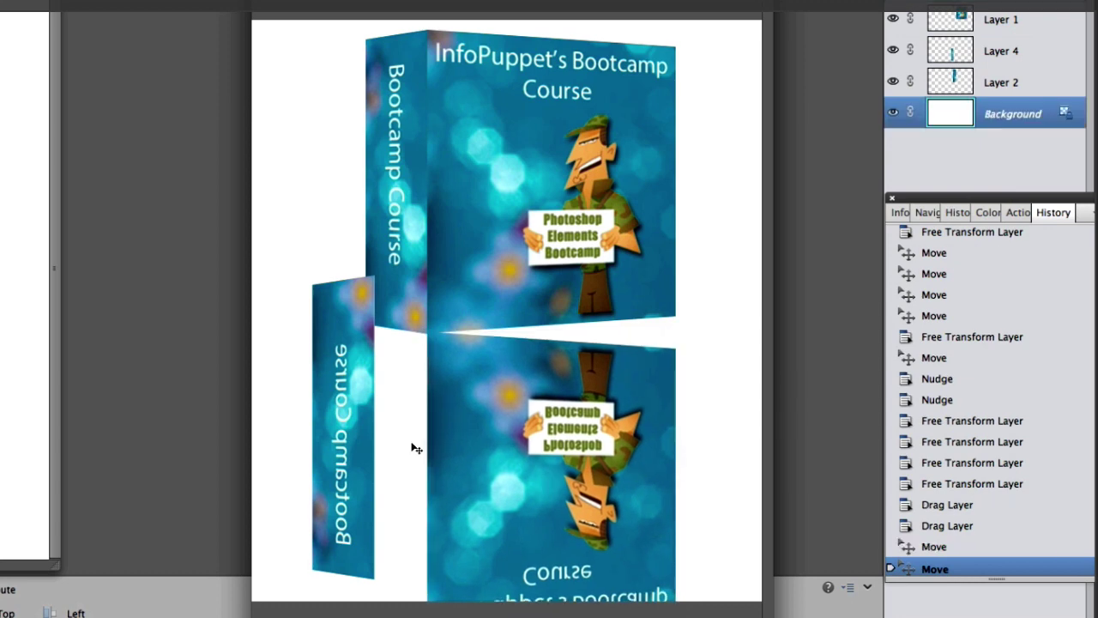
Step: Distort the flipped front cover, raising its upper-right corner until its top edge meets the bottom edge of the upright cover
{"action": "left_click", "coordinate": [473, 431]}
{"action": "left_click", "coordinate": [471, 433]}
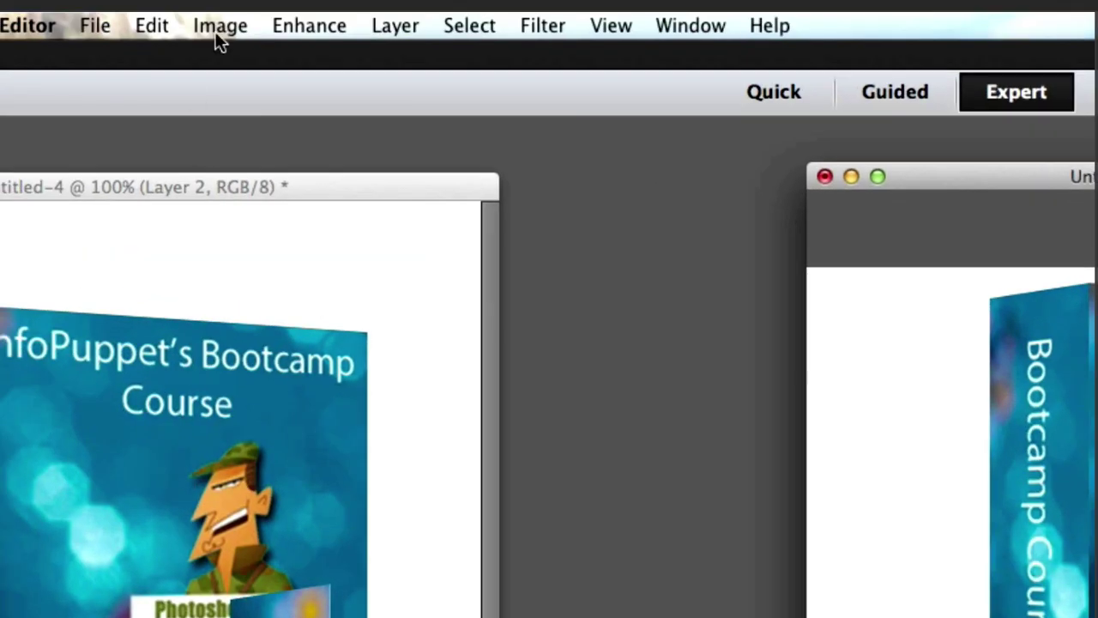
{"action": "left_click", "coordinate": [215, 35]}
{"action": "mouse_move", "coordinate": [238, 84]}
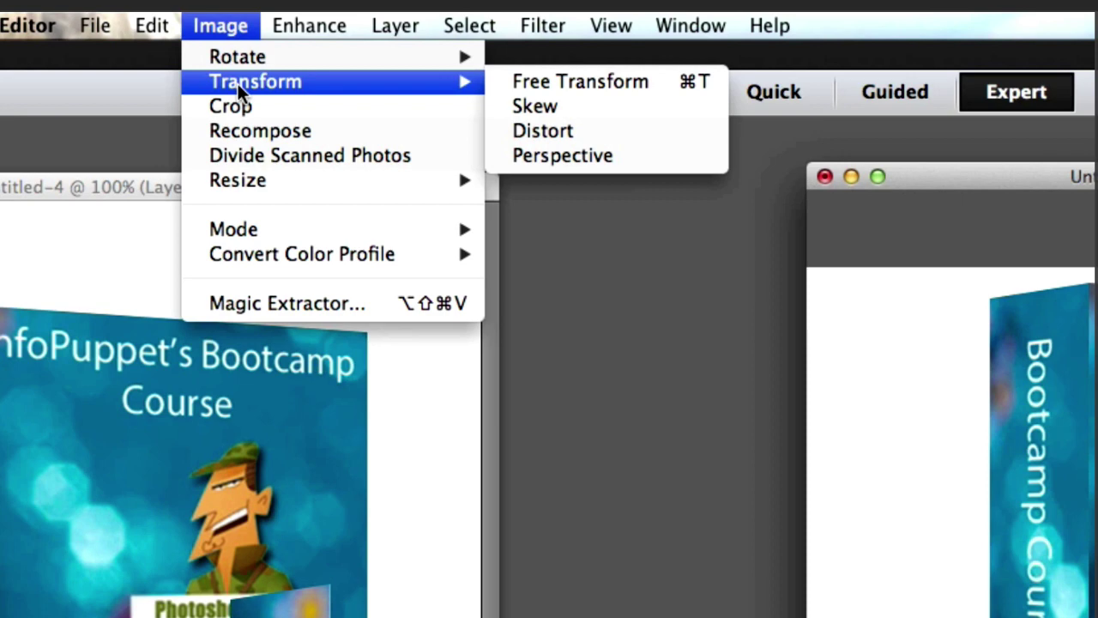
{"action": "left_click", "coordinate": [540, 157]}
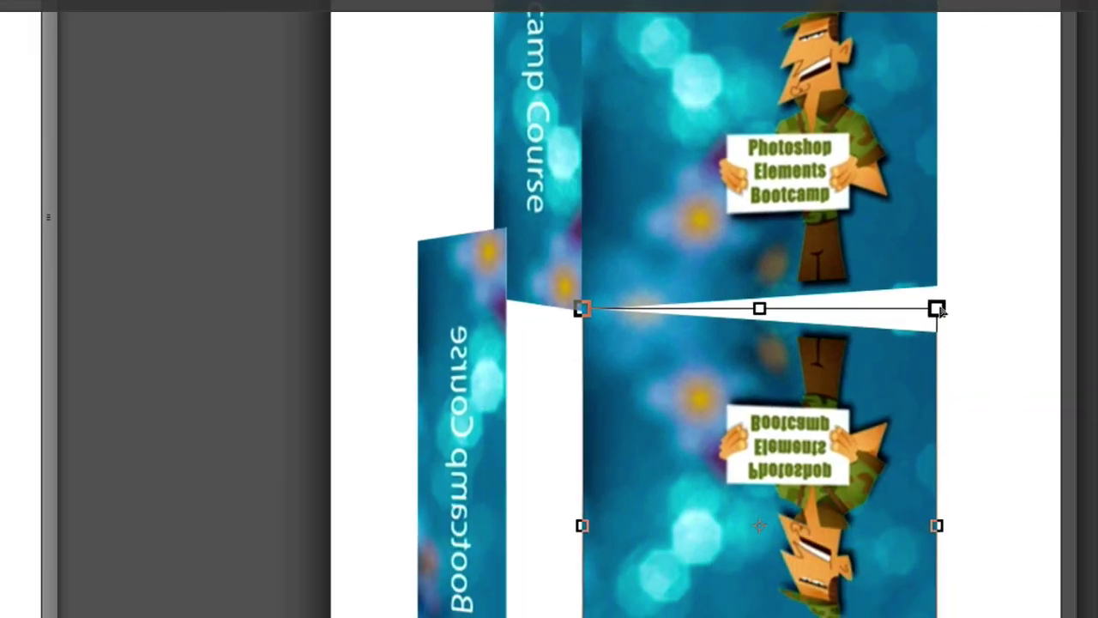
{"action": "left_click_drag", "start_coordinate": [936, 309], "coordinate": [940, 258]}
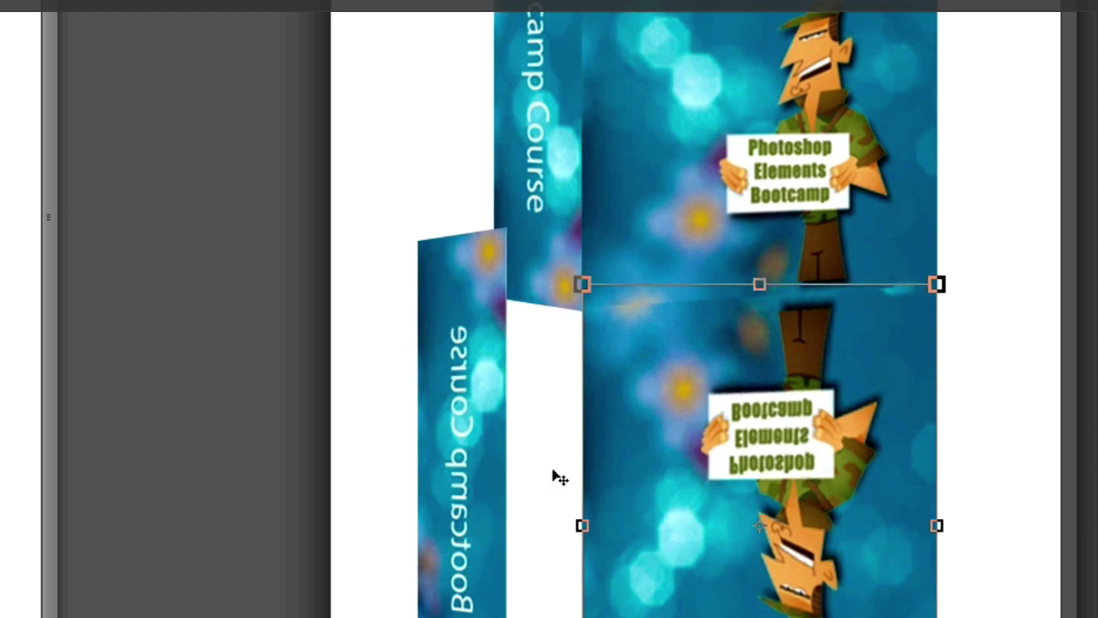
Step: Move the flipped spine directly beneath the upright spine and nudge it up until the two touch at the front cover's edge
{"action": "left_click_drag", "start_coordinate": [463, 415], "coordinate": [530, 508]}
{"action": "key", "text": "Up"}
{"action": "key", "text": "Up"}
{"action": "key", "text": "Up"}
{"action": "key", "text": "Up"}
{"action": "key", "text": "Up"}
{"action": "key", "text": "Up"}
{"action": "key", "text": "Up"}
{"action": "key", "text": "Up"}
{"action": "key", "text": "Up"}
{"action": "key", "text": "Up"}
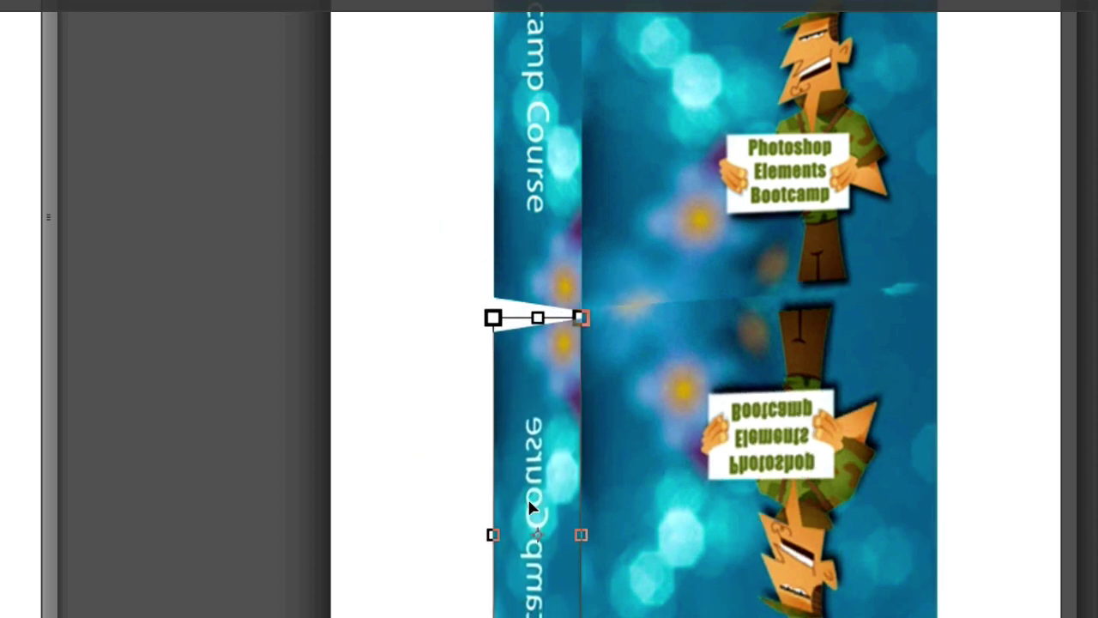
Step: Distort the flipped spine, raising its upper-left corner until its top edge closes the gap below the upright spine
{"action": "left_click", "coordinate": [433, 483]}
{"action": "left_click", "coordinate": [532, 495]}
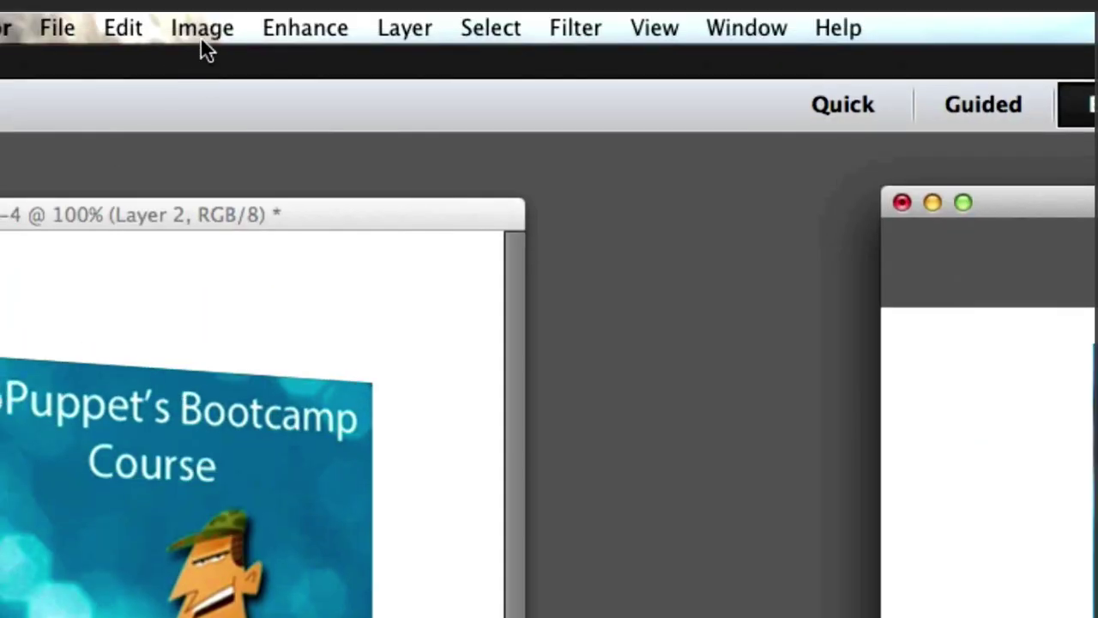
{"action": "left_click", "coordinate": [202, 27]}
{"action": "mouse_move", "coordinate": [227, 88]}
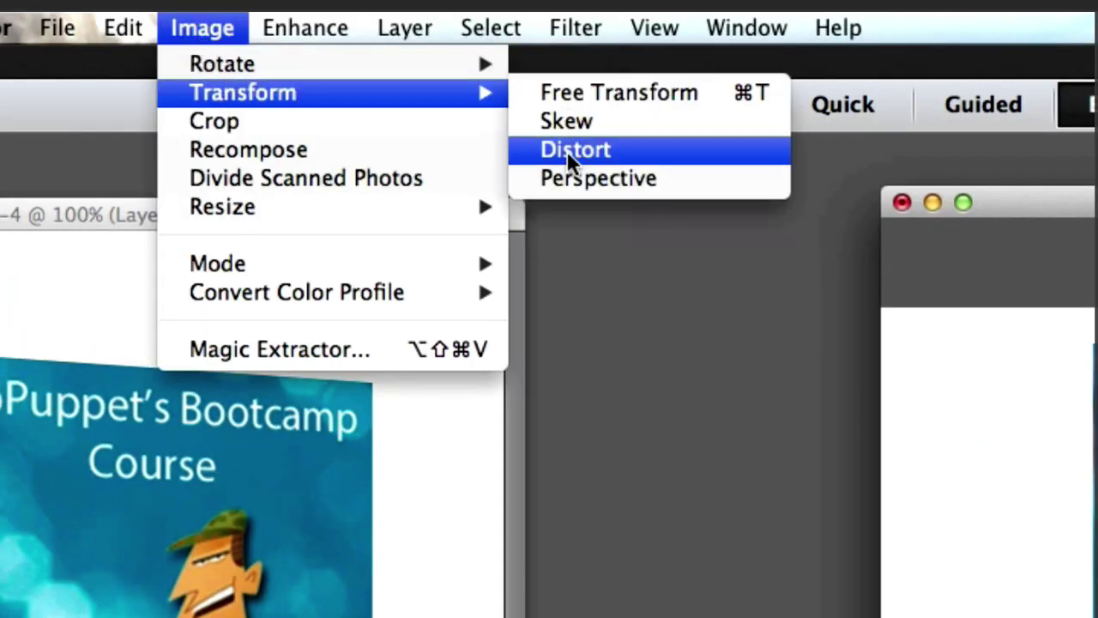
{"action": "left_click", "coordinate": [570, 175]}
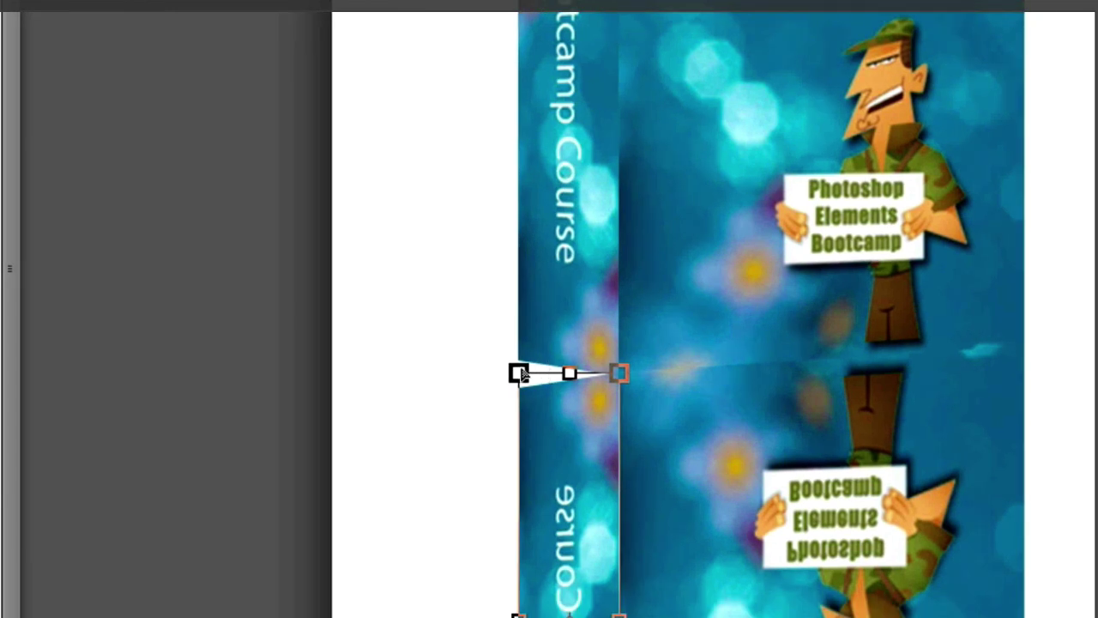
{"action": "left_click_drag", "start_coordinate": [541, 393], "coordinate": [522, 343]}
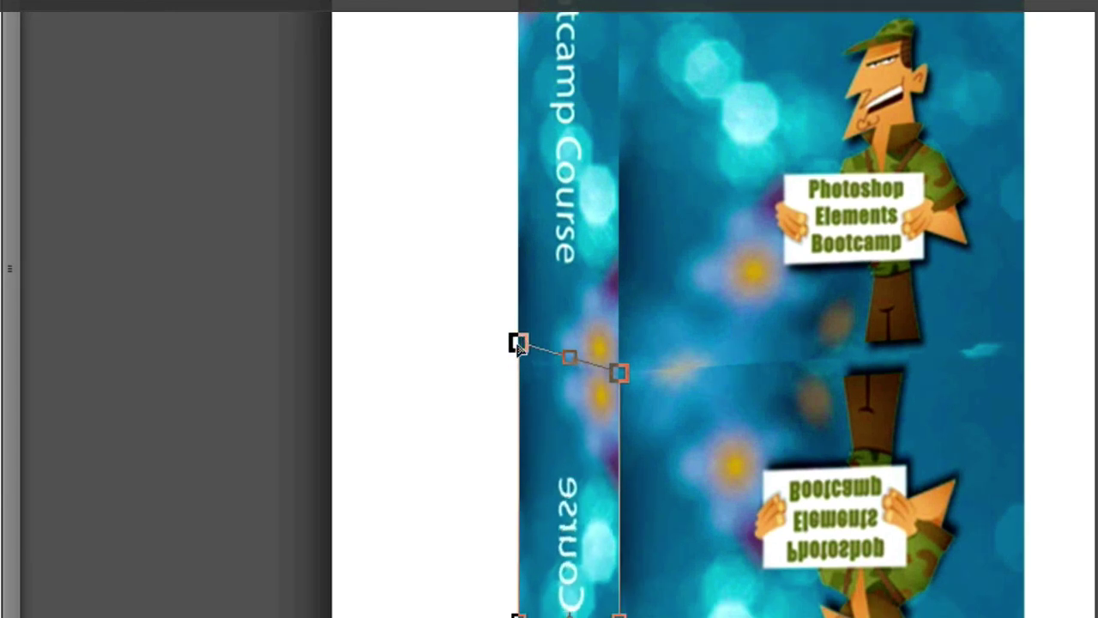
{"action": "key", "text": "Return"}
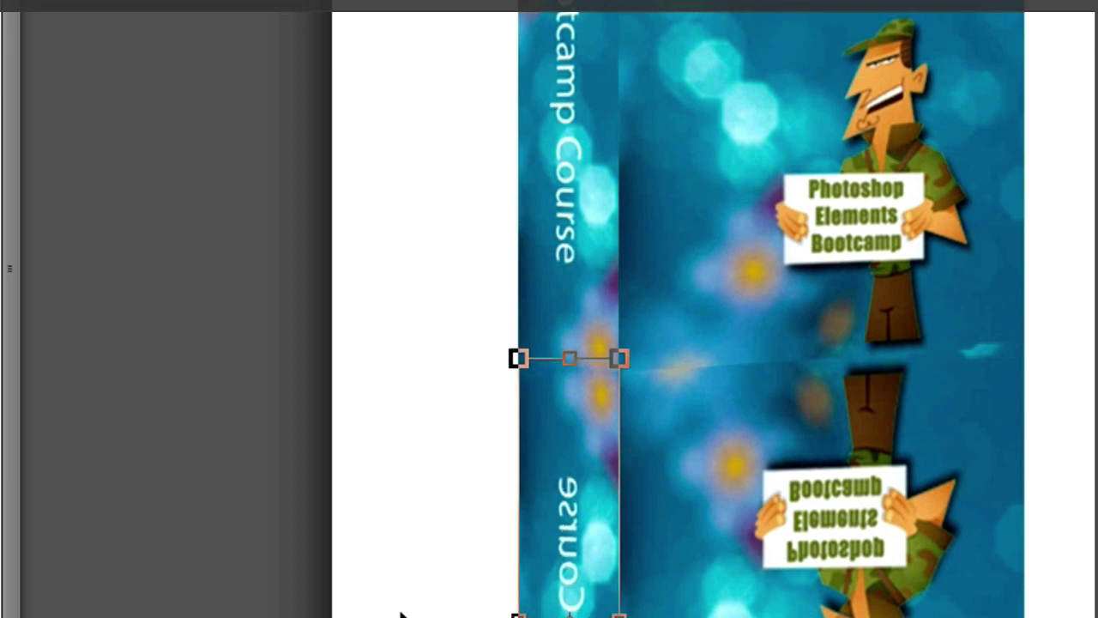
{"action": "left_click", "coordinate": [400, 615]}
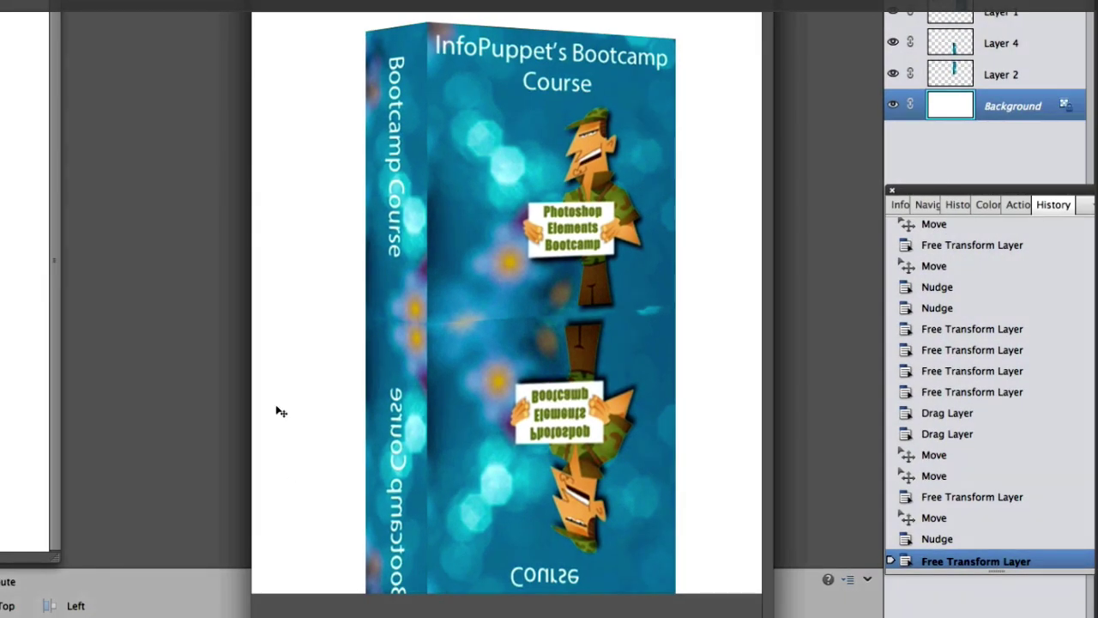
Step: Move the flipped front cover's Layer 3 below Layer 1 in the stacking order and select it together with the flipped spine
{"action": "left_click", "coordinate": [510, 396]}
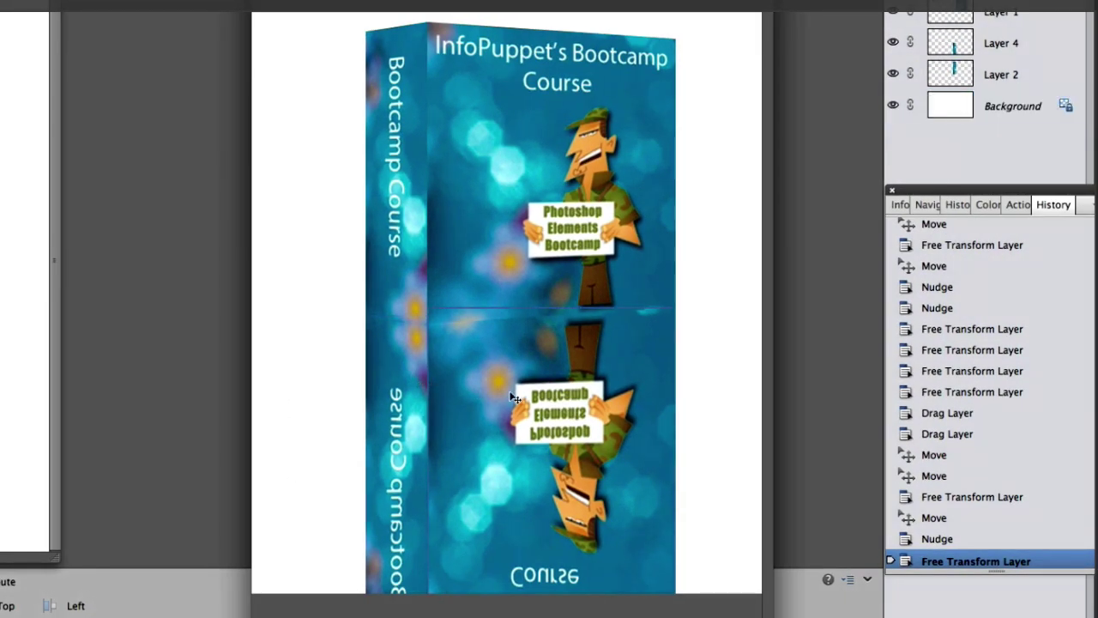
{"action": "left_click", "coordinate": [410, 402], "text": "shift"}
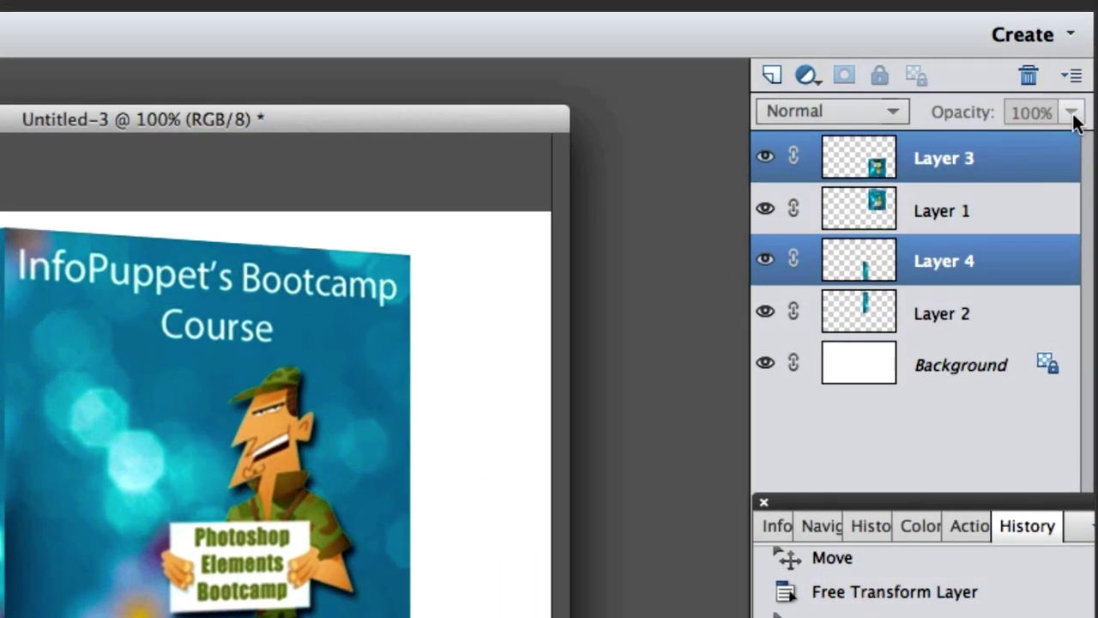
{"action": "left_click_drag", "start_coordinate": [942, 156], "coordinate": [967, 222]}
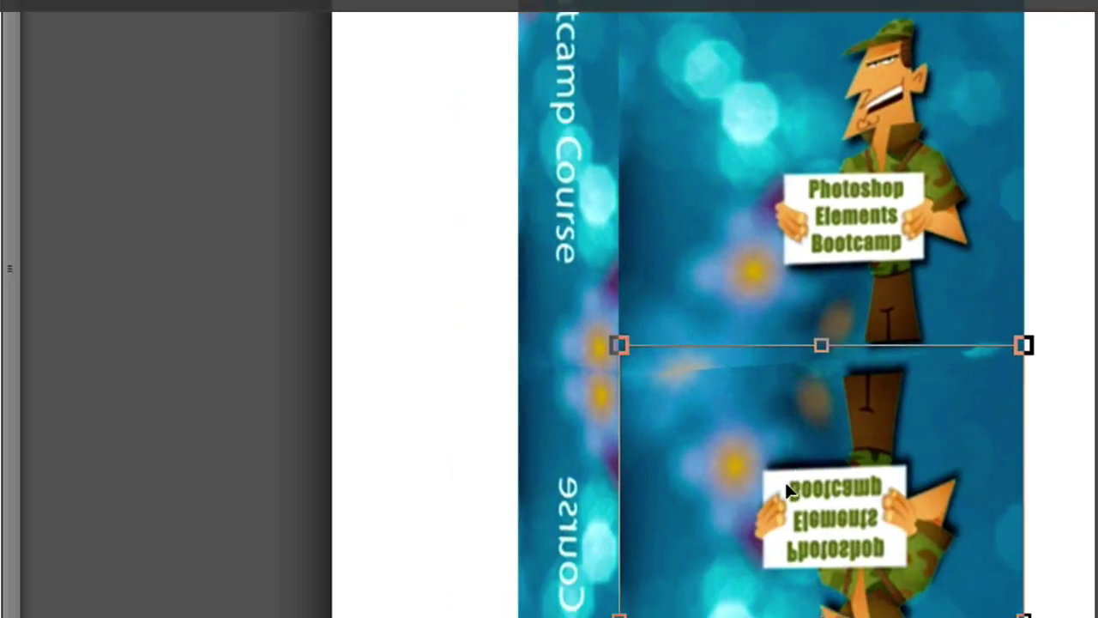
{"action": "left_click", "coordinate": [569, 486], "text": "shift"}
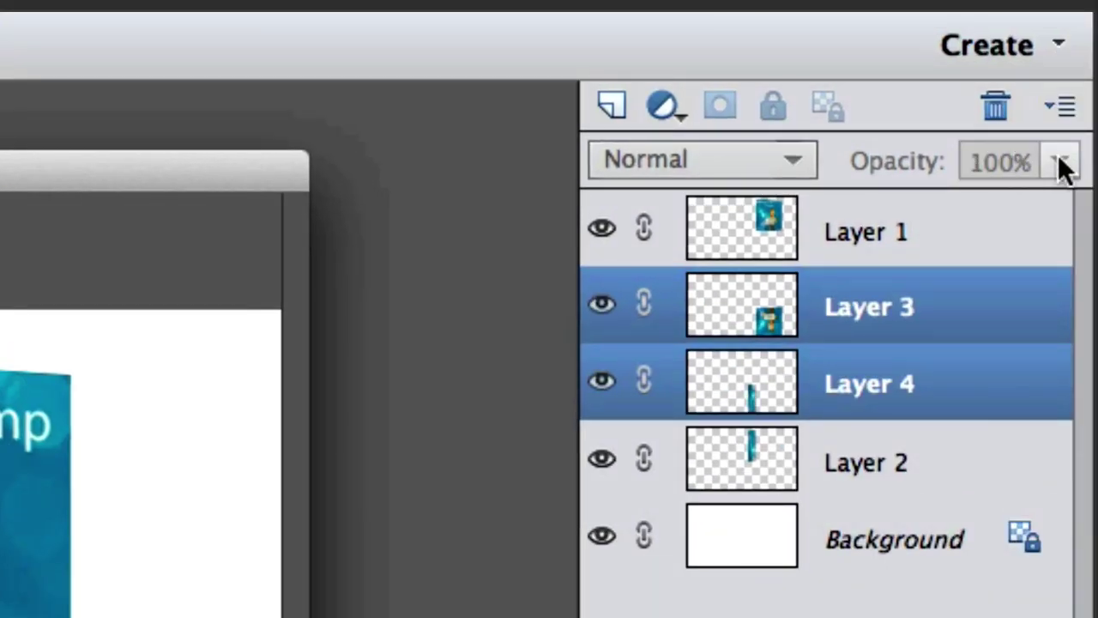
Step: Set the opacity of Layer 3 and Layer 4, the flipped front cover and spine, to 8% each
{"action": "left_click", "coordinate": [908, 305]}
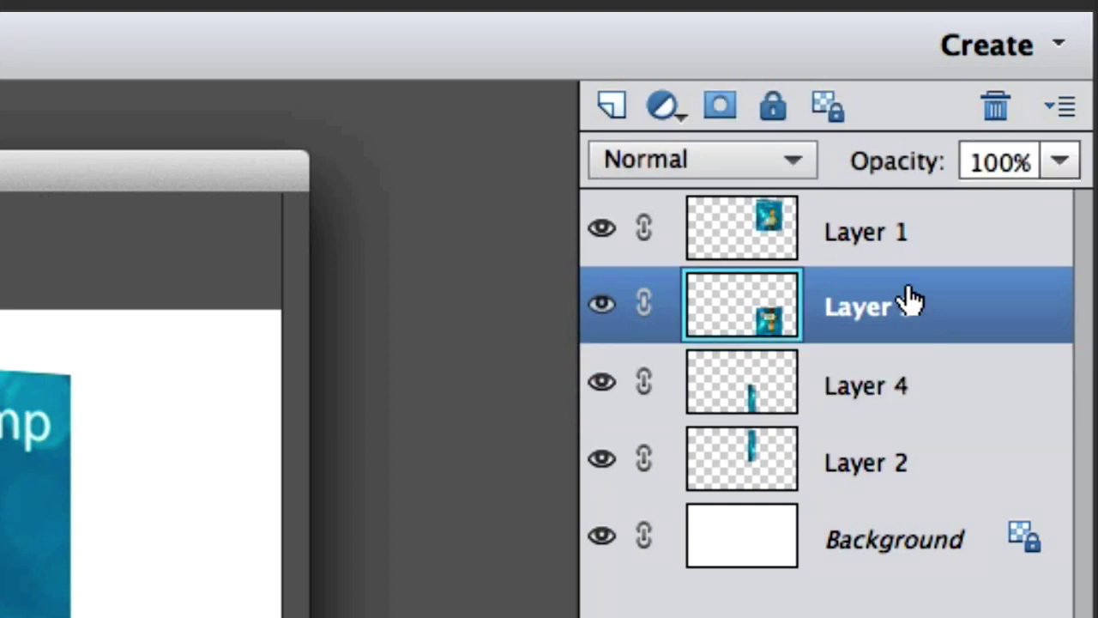
{"action": "left_click", "coordinate": [1061, 161]}
{"action": "left_click_drag", "start_coordinate": [1054, 204], "coordinate": [871, 209]}
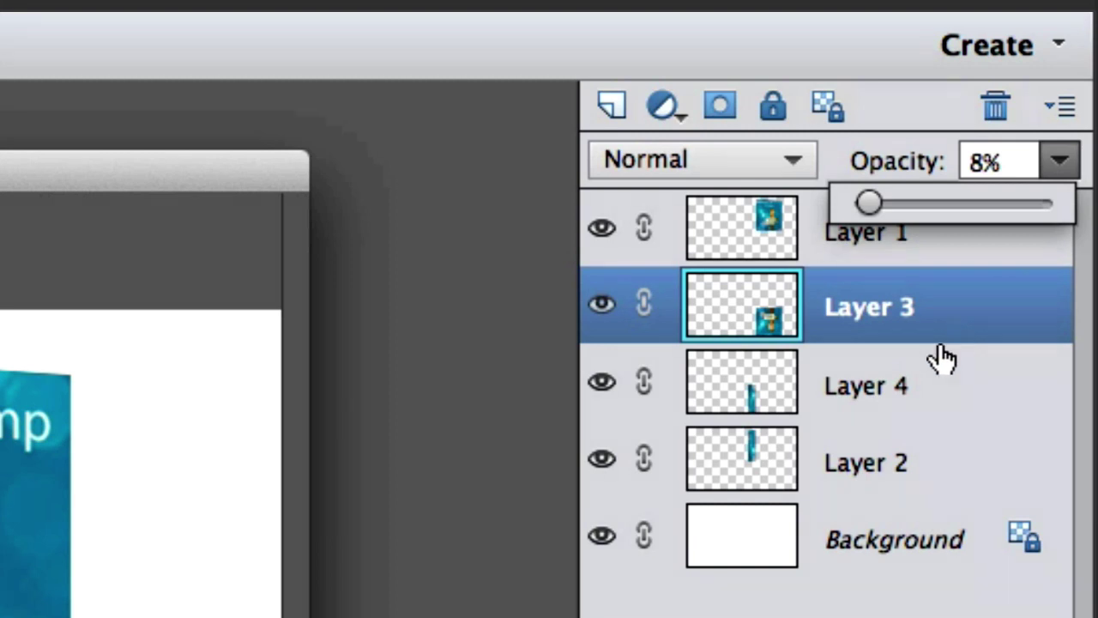
{"action": "left_click", "coordinate": [919, 373]}
{"action": "left_click", "coordinate": [925, 367]}
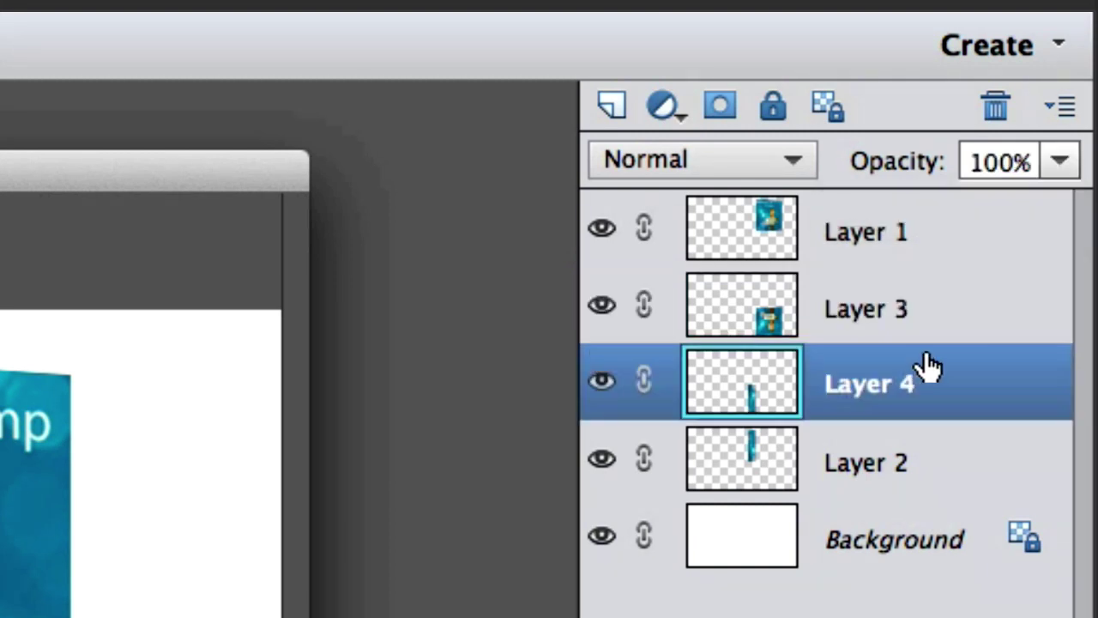
{"action": "left_click", "coordinate": [1067, 161]}
{"action": "left_click_drag", "start_coordinate": [873, 202], "coordinate": [868, 203]}
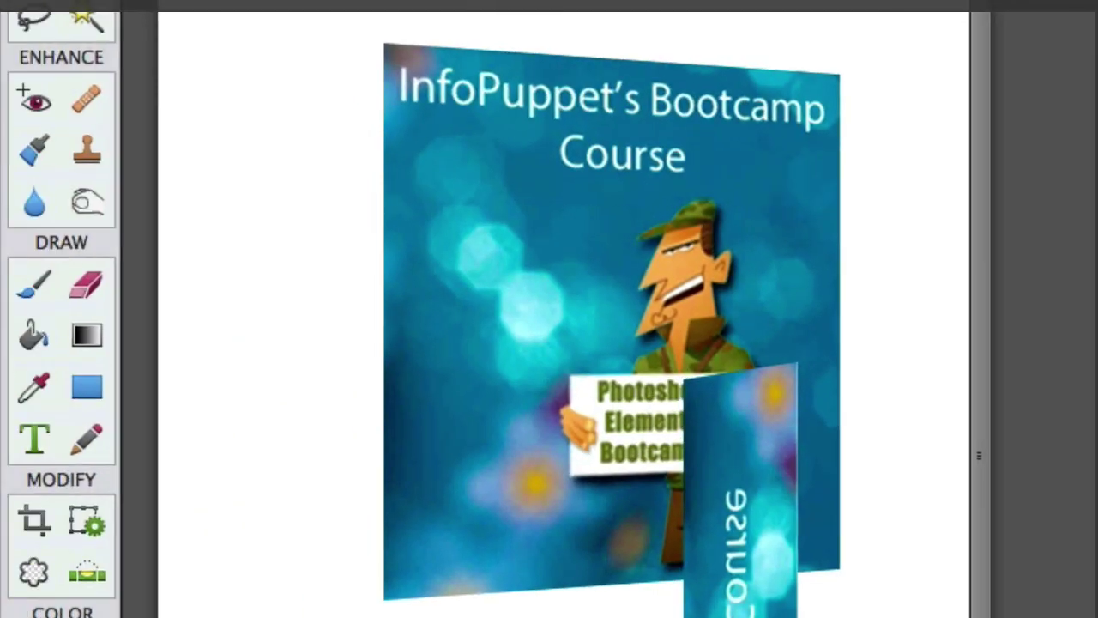
Step: Erase the lower ends of the reflections on Layer 3 and Layer 4 using a 69 px Eraser at 100% opacity
{"action": "left_click", "coordinate": [101, 293]}
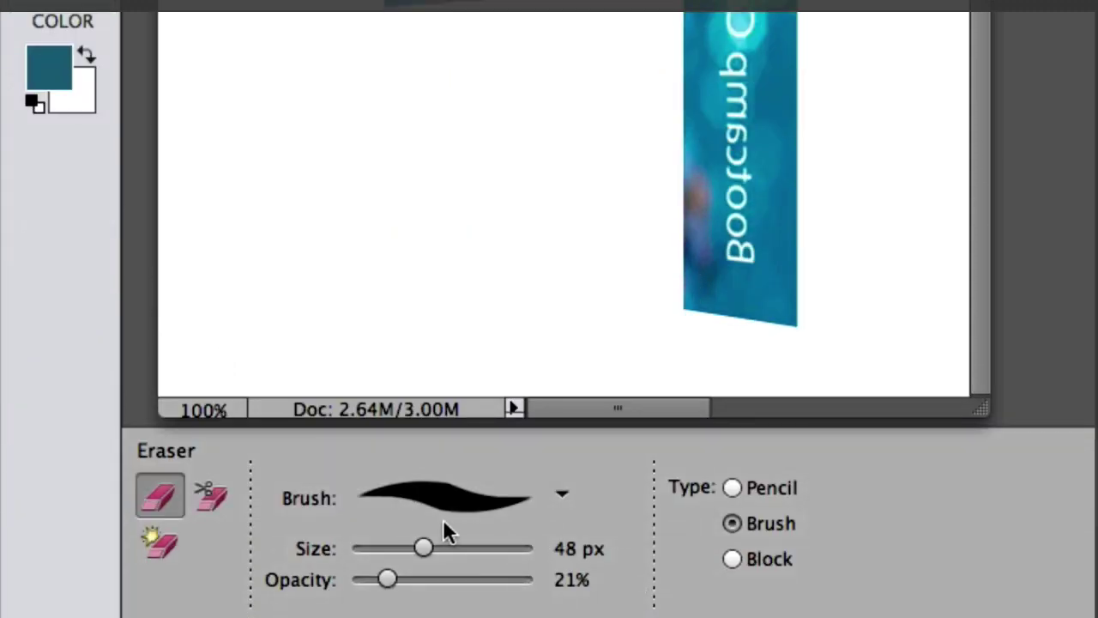
{"action": "left_click_drag", "start_coordinate": [424, 550], "coordinate": [438, 549]}
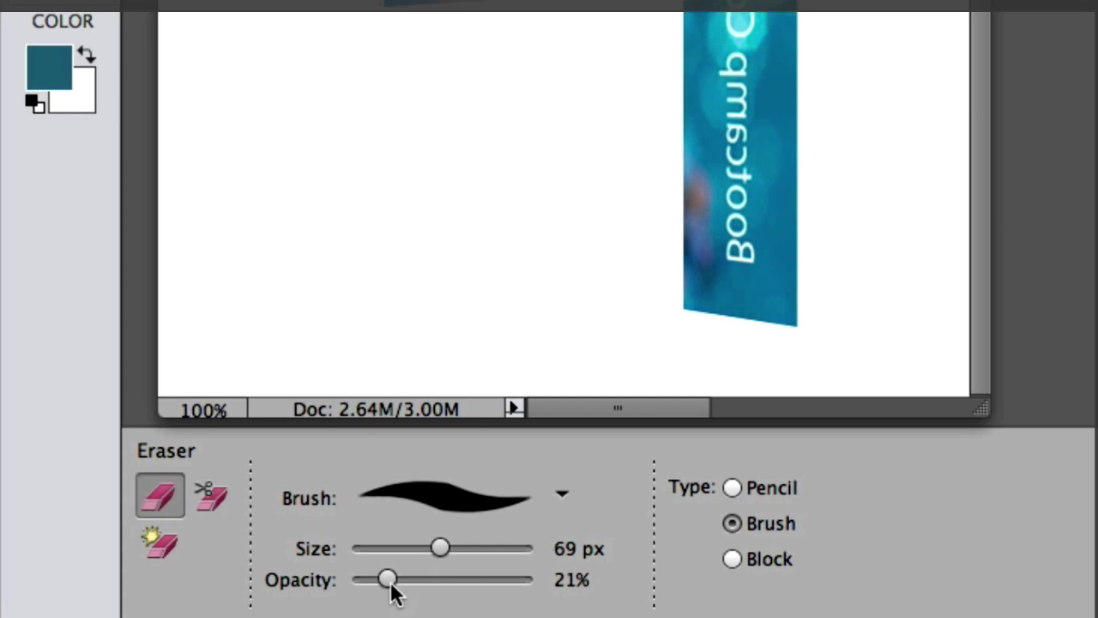
{"action": "left_click_drag", "start_coordinate": [389, 581], "coordinate": [529, 581]}
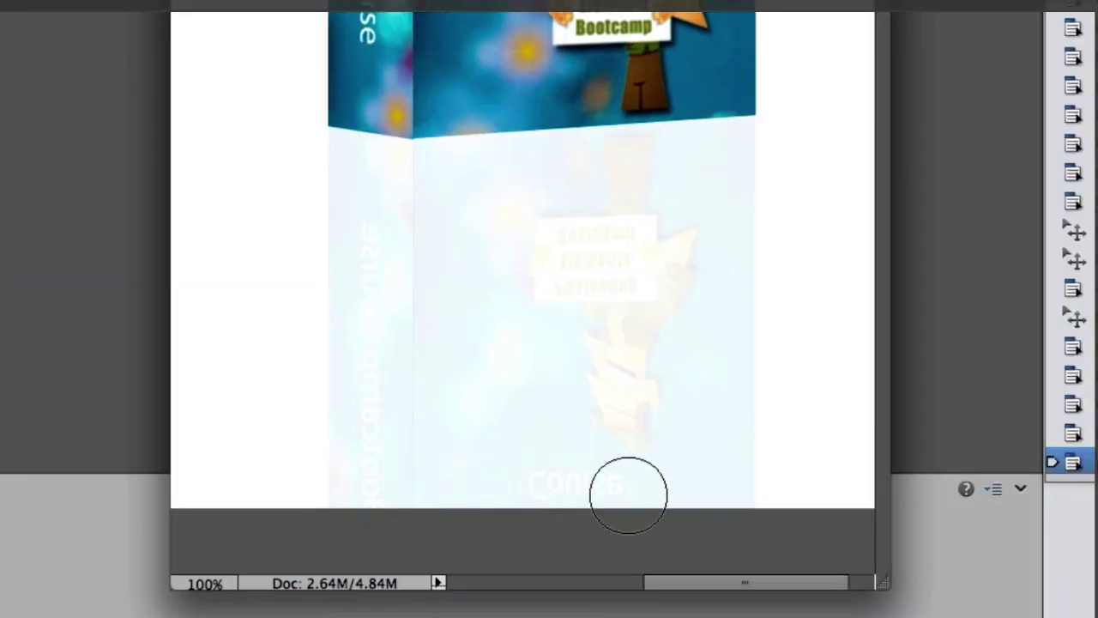
{"action": "left_click", "coordinate": [696, 498]}
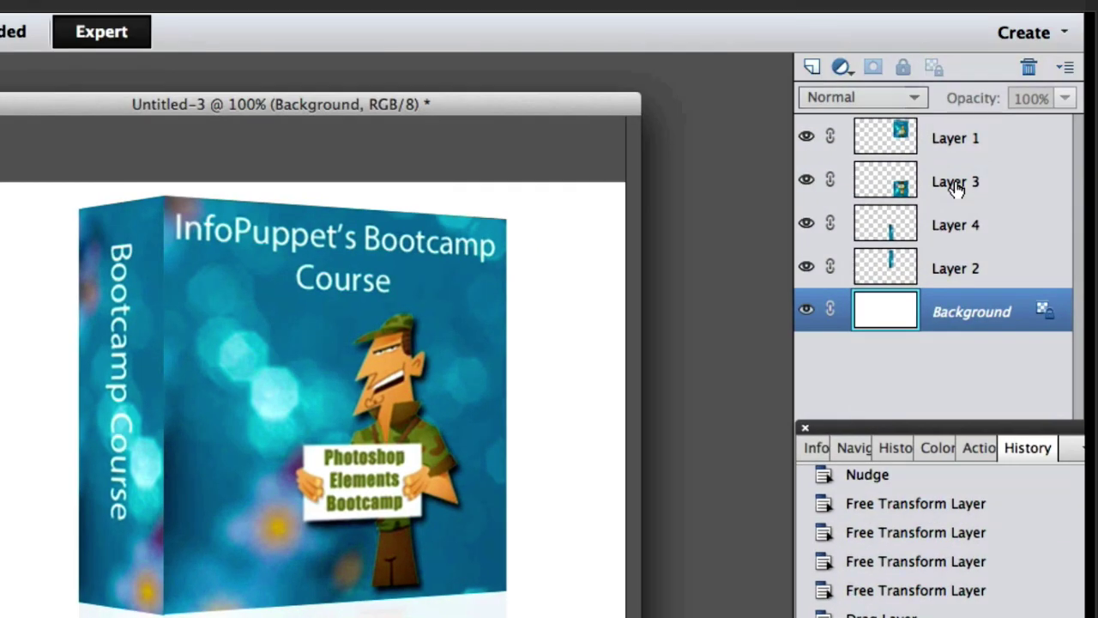
{"action": "left_click", "coordinate": [957, 190]}
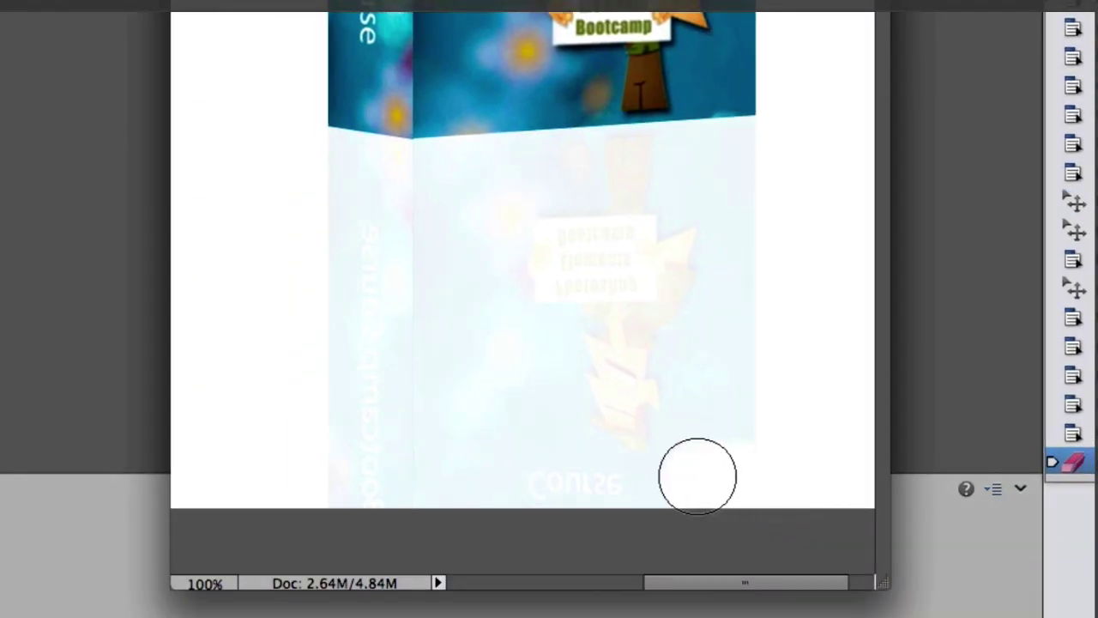
{"action": "mouse_move", "coordinate": [696, 481]}
{"action": "left_mouse_down"}
{"action": "mouse_move", "coordinate": [402, 491]}
{"action": "mouse_move", "coordinate": [790, 466]}
{"action": "mouse_move", "coordinate": [759, 451]}
{"action": "mouse_move", "coordinate": [533, 436]}
{"action": "mouse_move", "coordinate": [782, 405]}
{"action": "left_mouse_up"}
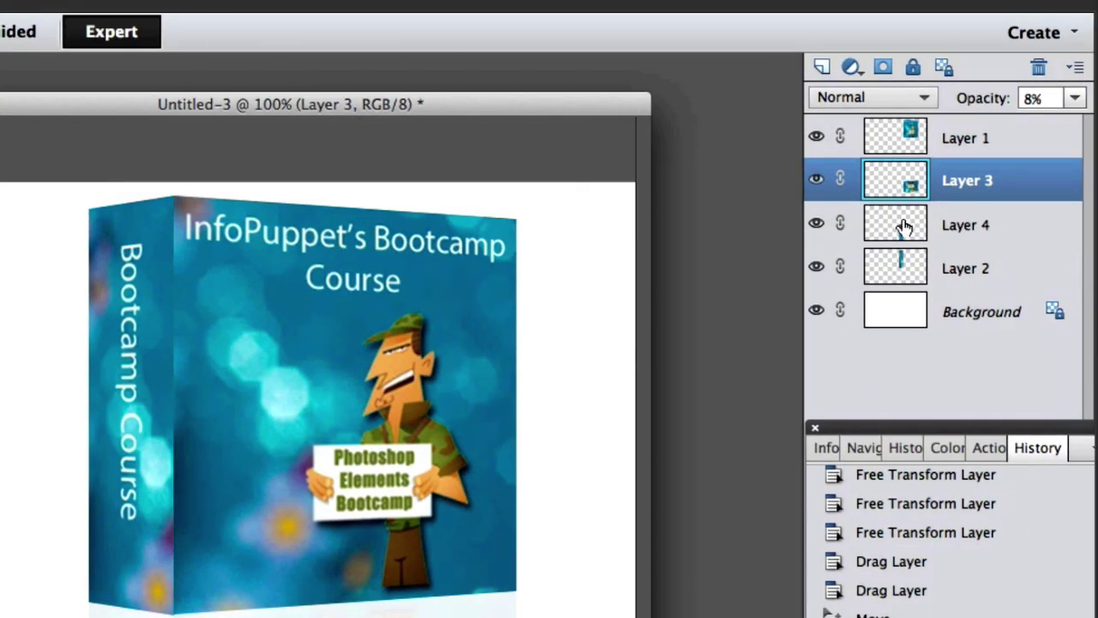
{"action": "left_click", "coordinate": [904, 226]}
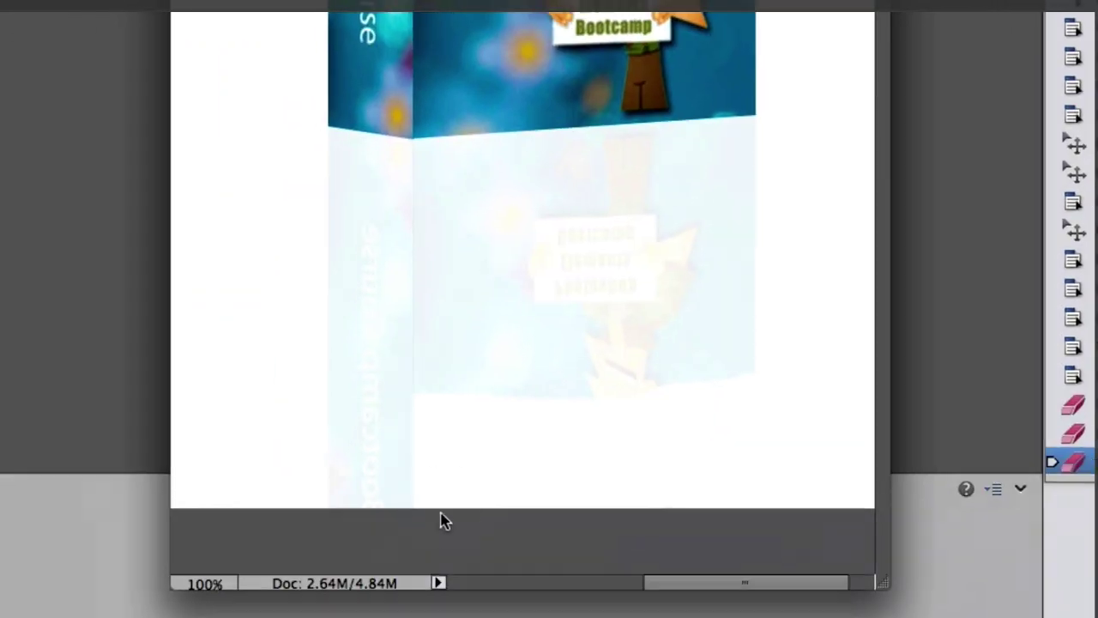
{"action": "mouse_move", "coordinate": [444, 507]}
{"action": "left_mouse_down"}
{"action": "mouse_move", "coordinate": [421, 452]}
{"action": "mouse_move", "coordinate": [351, 428]}
{"action": "left_mouse_up"}
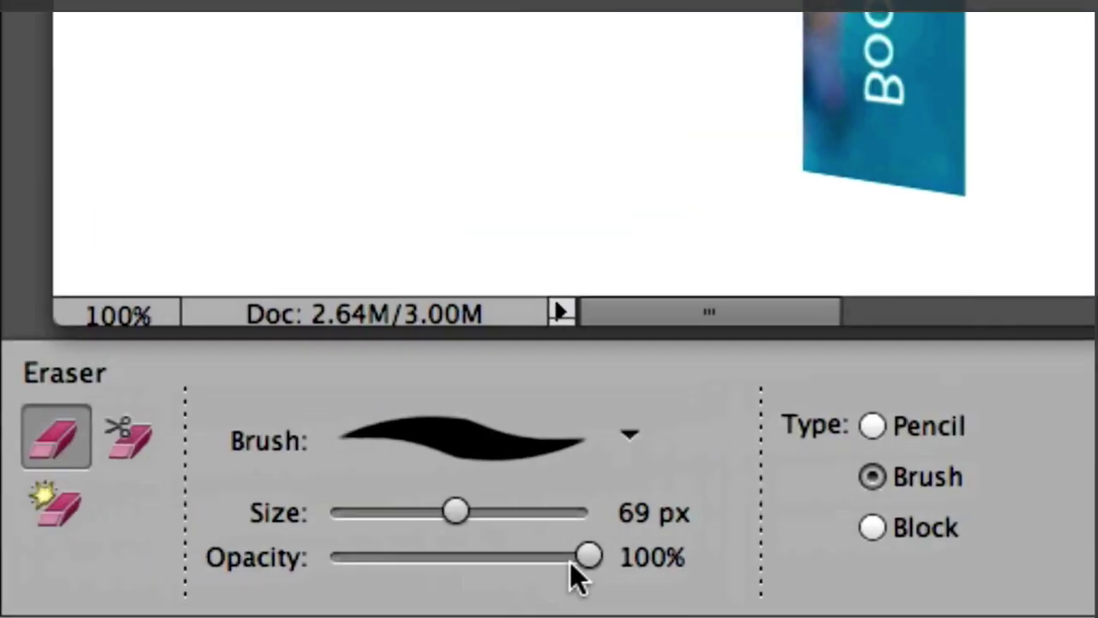
Step: Lower the Eraser's opacity and gradually fade out the lower parts of the spine and front cover reflections on Layers 4 and 3
{"action": "left_click_drag", "start_coordinate": [589, 559], "coordinate": [380, 558]}
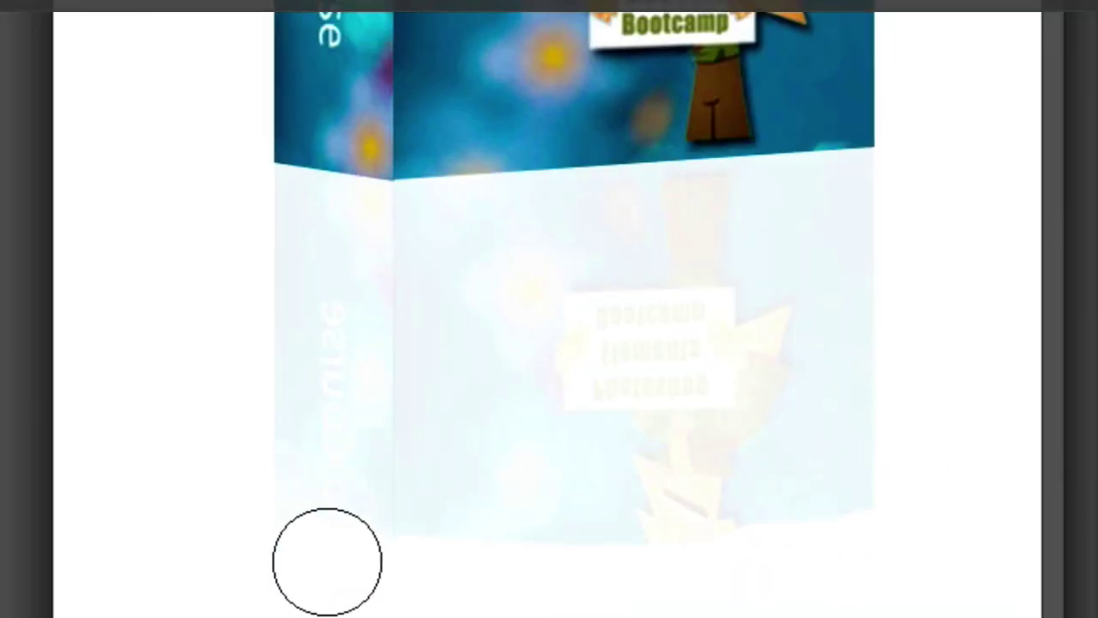
{"action": "mouse_move", "coordinate": [381, 486]}
{"action": "left_mouse_down"}
{"action": "mouse_move", "coordinate": [414, 592]}
{"action": "mouse_move", "coordinate": [388, 542]}
{"action": "mouse_move", "coordinate": [298, 558]}
{"action": "left_mouse_up"}
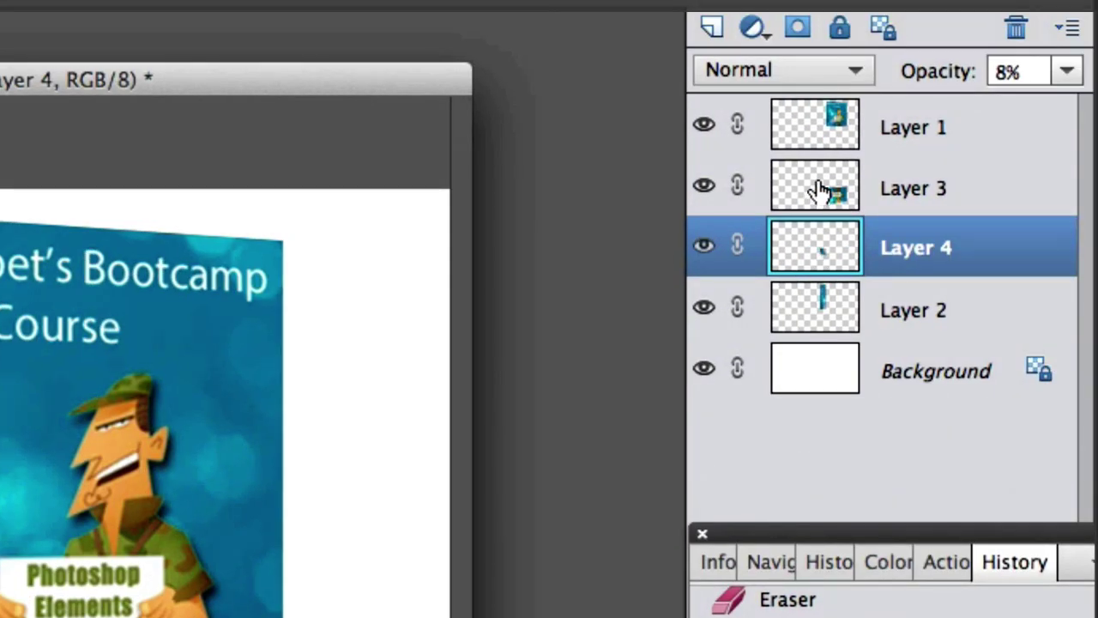
{"action": "left_click", "coordinate": [824, 186]}
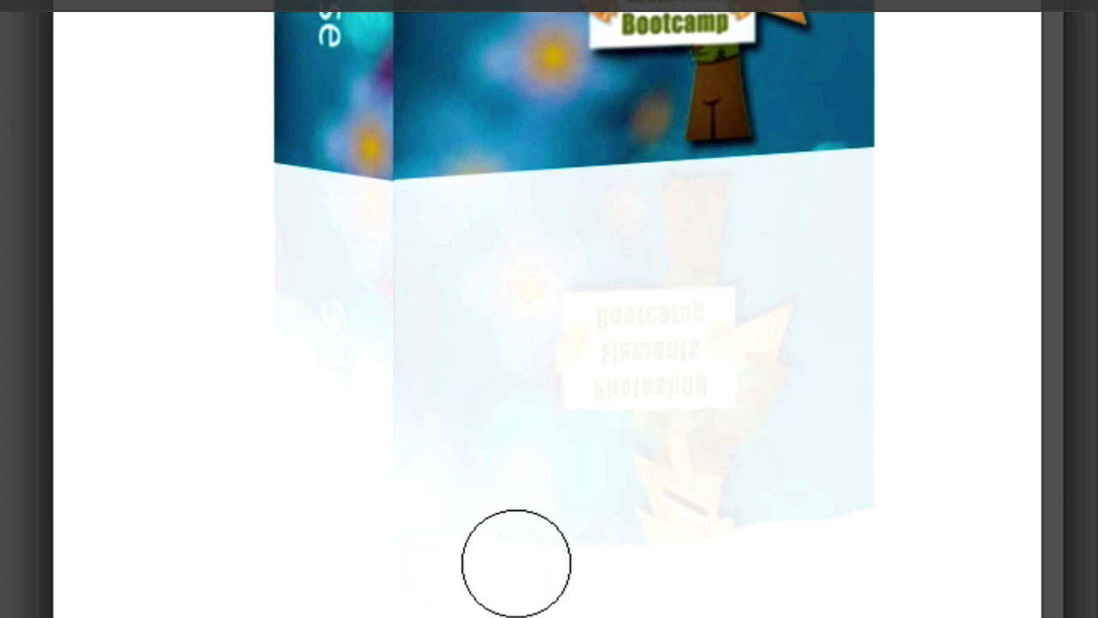
{"action": "mouse_move", "coordinate": [774, 512]}
{"action": "left_mouse_down"}
{"action": "mouse_move", "coordinate": [877, 508]}
{"action": "mouse_move", "coordinate": [647, 526]}
{"action": "mouse_move", "coordinate": [747, 538]}
{"action": "mouse_move", "coordinate": [256, 370]}
{"action": "mouse_move", "coordinate": [614, 441]}
{"action": "mouse_move", "coordinate": [758, 450]}
{"action": "mouse_move", "coordinate": [835, 399]}
{"action": "mouse_move", "coordinate": [612, 444]}
{"action": "left_mouse_up"}
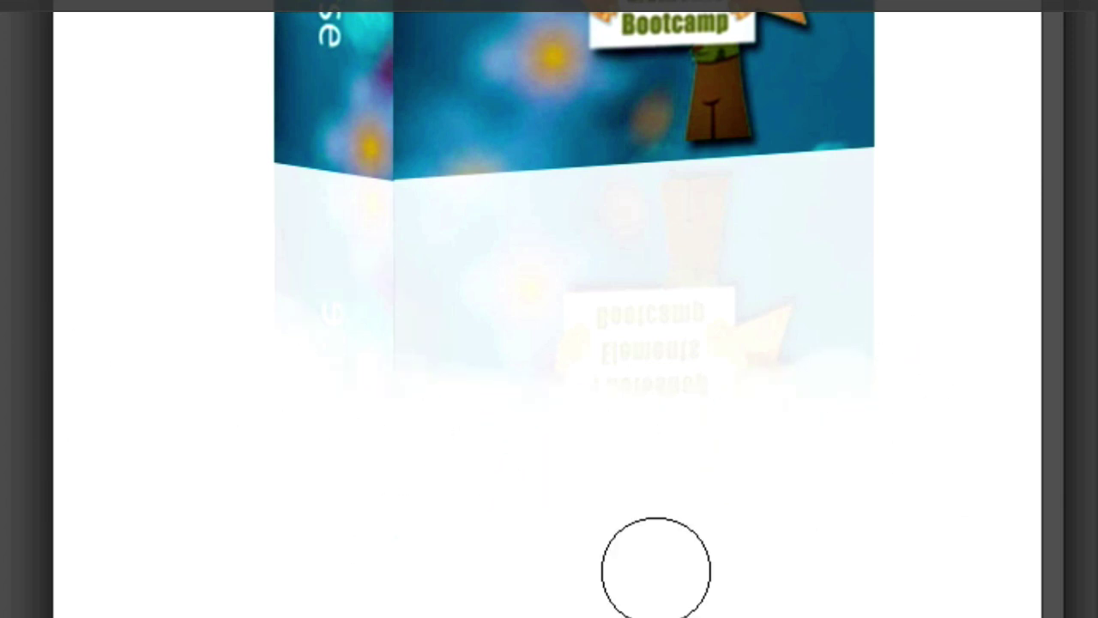
{"action": "left_click_drag", "start_coordinate": [656, 570], "coordinate": [664, 493]}
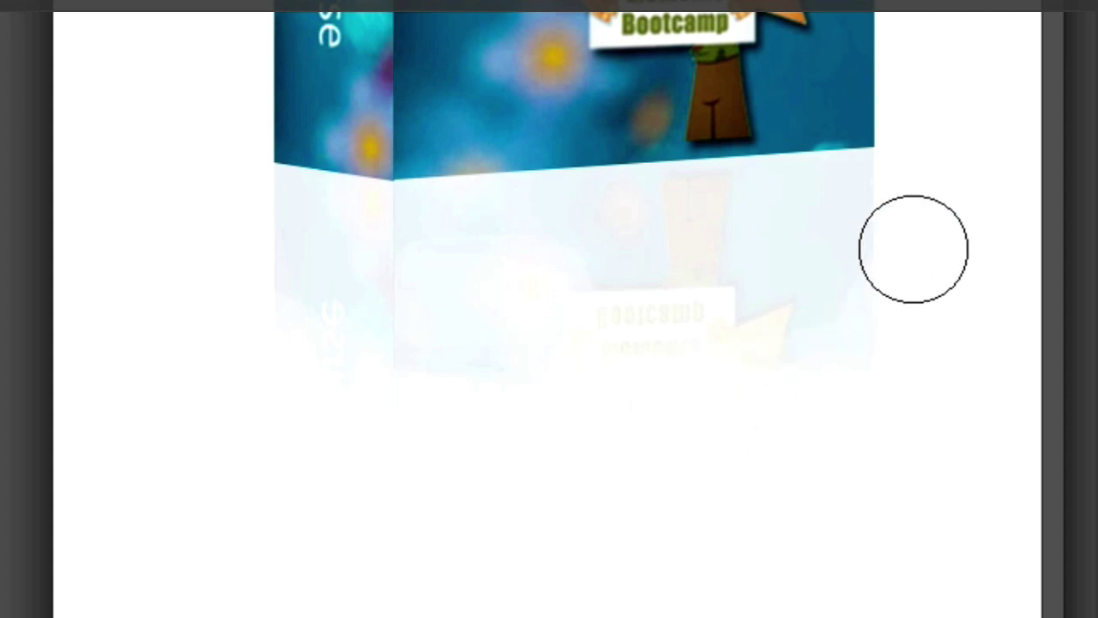
{"action": "mouse_move", "coordinate": [914, 249]}
{"action": "left_mouse_down"}
{"action": "mouse_move", "coordinate": [877, 327]}
{"action": "mouse_move", "coordinate": [917, 335]}
{"action": "left_mouse_up"}
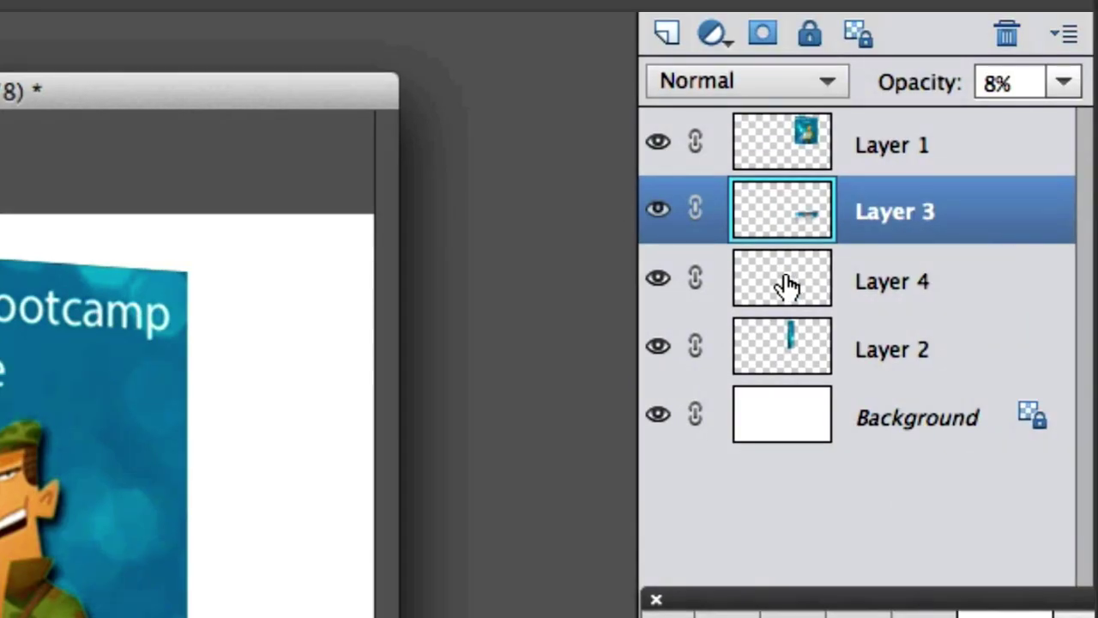
{"action": "left_click", "coordinate": [787, 284]}
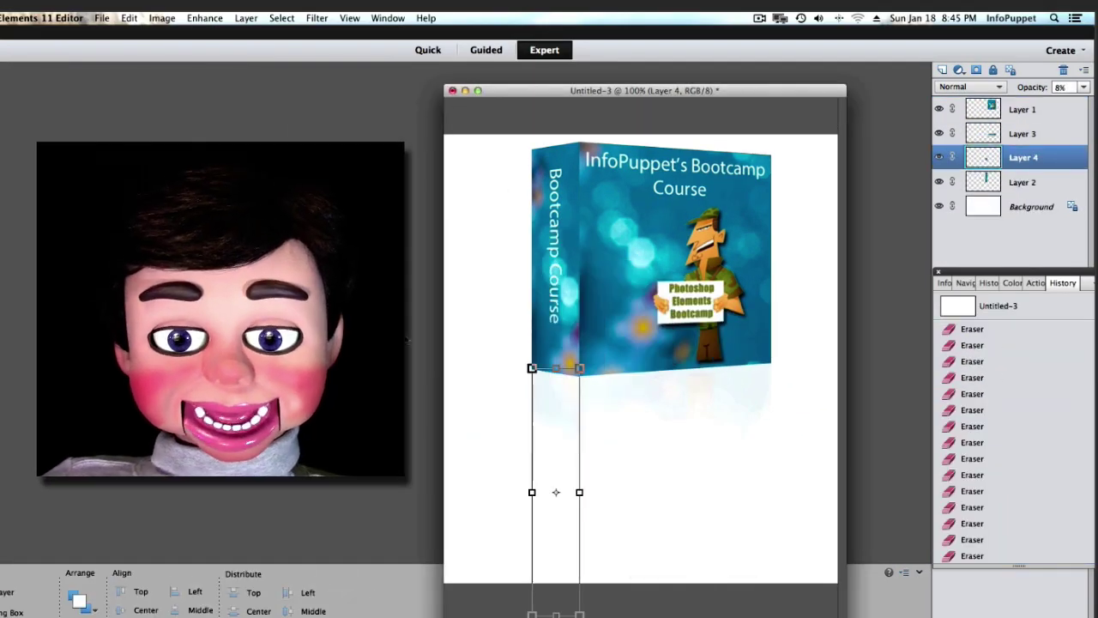
{"action": "left_click_drag", "start_coordinate": [445, 404], "coordinate": [42, 360]}
{"action": "left_click", "coordinate": [807, 444]}
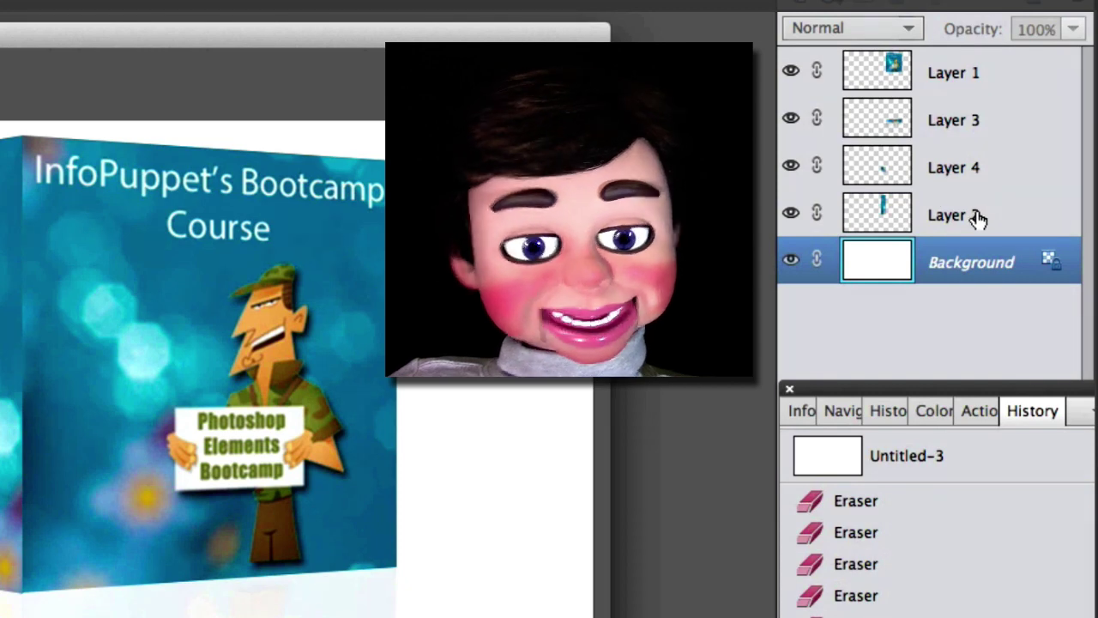
Step: Merge Layer 1, Layer 3, Layer 4 and Layer 2 into one layer and move the merged box slightly down the canvas
{"action": "left_click", "coordinate": [904, 218]}
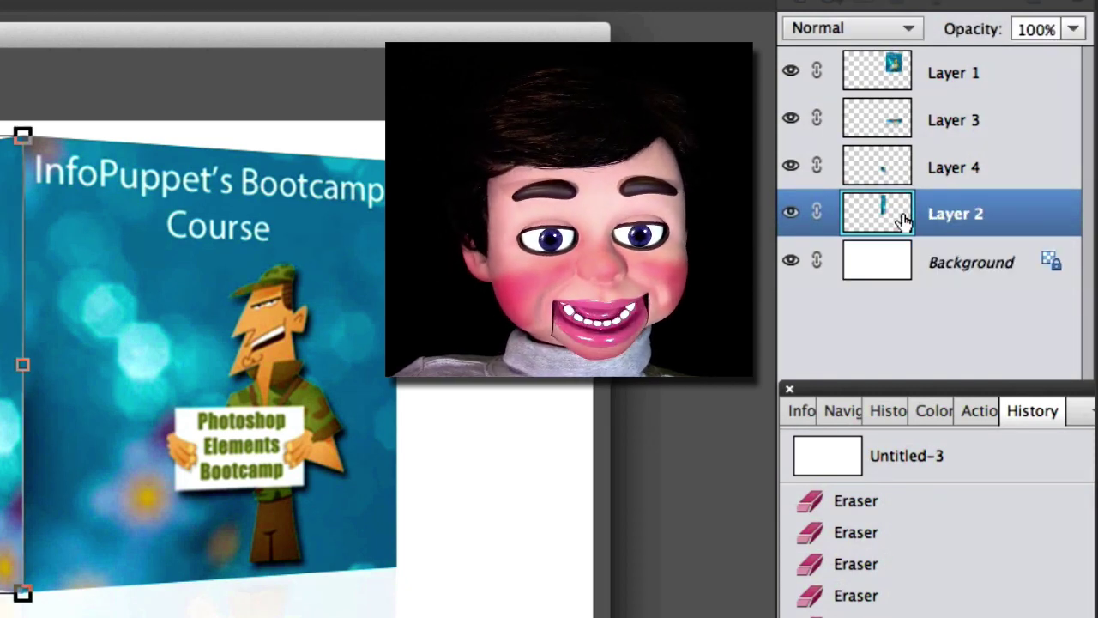
{"action": "left_click", "coordinate": [897, 167], "text": "shift"}
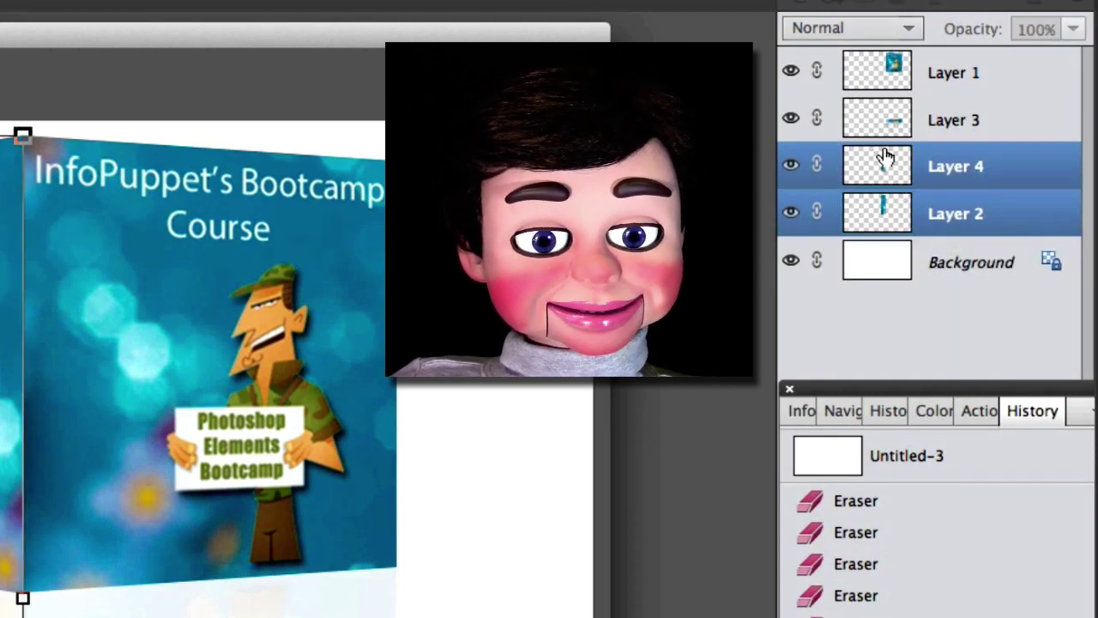
{"action": "left_click", "coordinate": [875, 125], "text": "shift"}
{"action": "left_click", "coordinate": [869, 82], "text": "shift"}
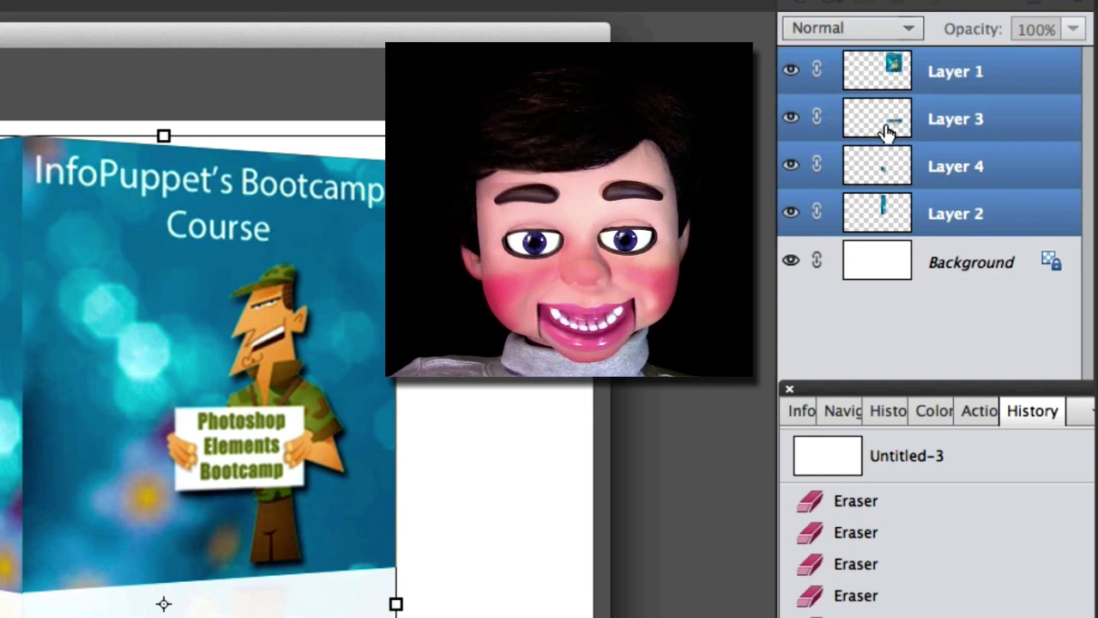
{"action": "right_click", "coordinate": [887, 128]}
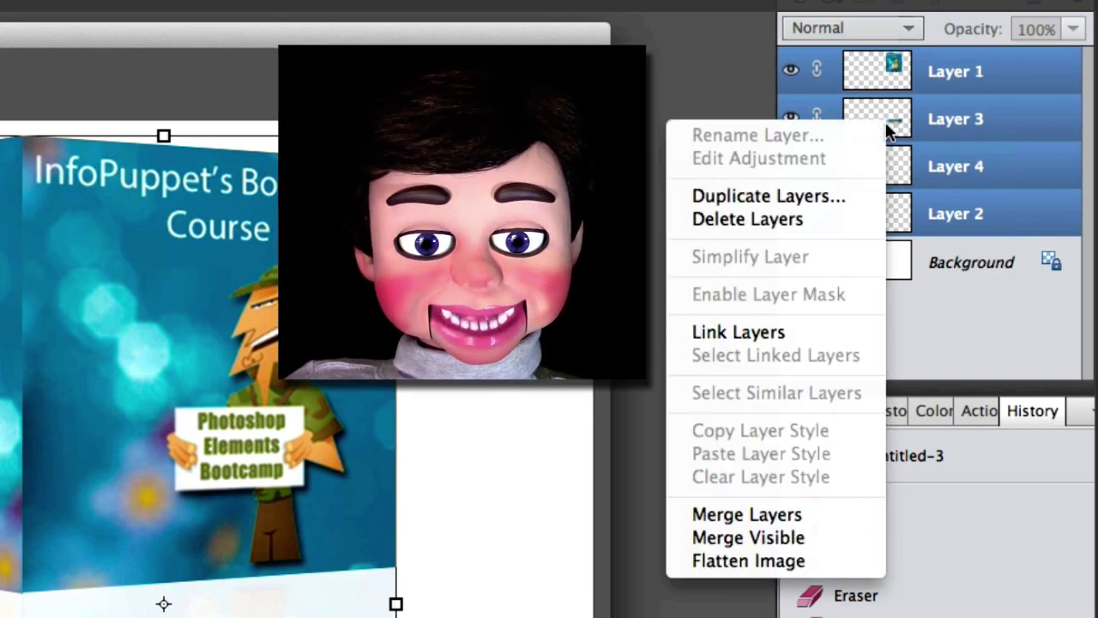
{"action": "left_click", "coordinate": [766, 516]}
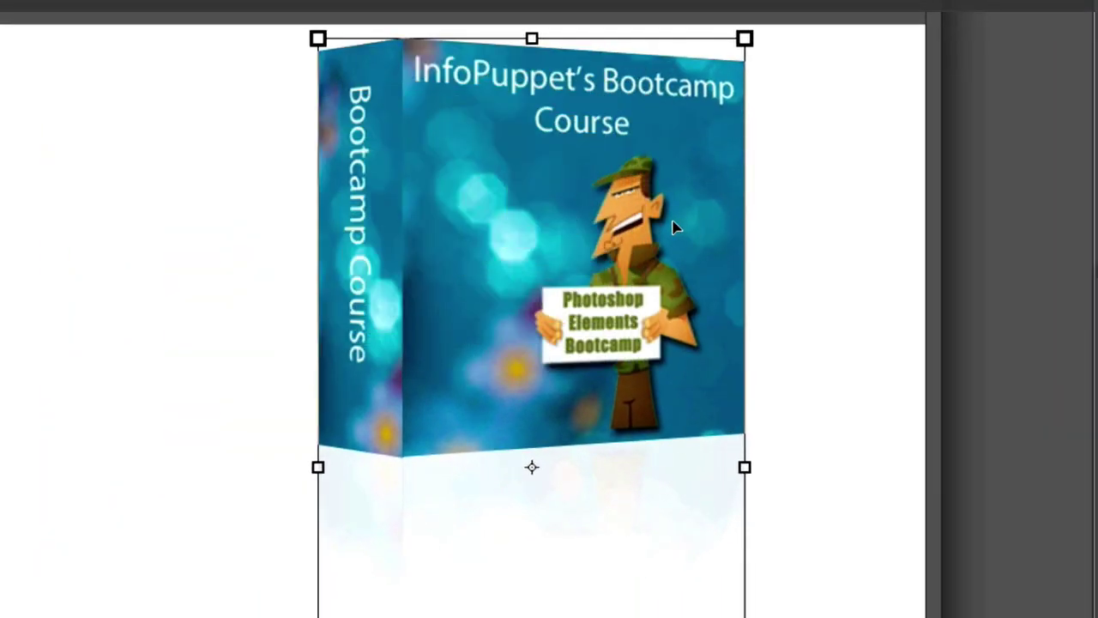
{"action": "left_click_drag", "start_coordinate": [674, 227], "coordinate": [659, 285]}
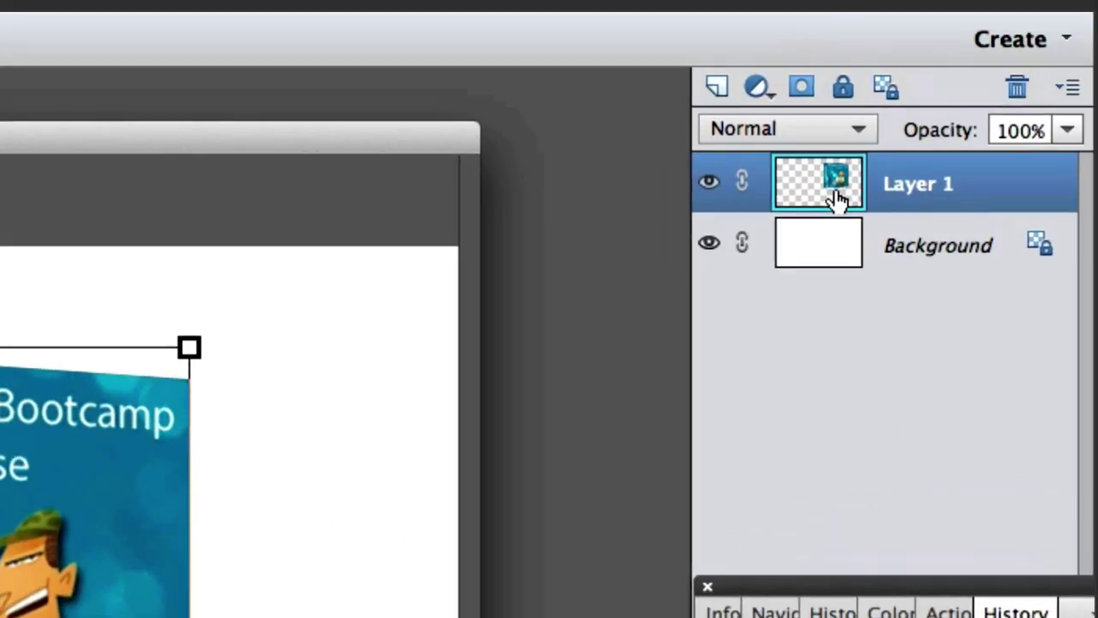
Step: Duplicate the merged box layer as Layer 1 copy within Untitled-3 and place the copy just to the left of the original box
{"action": "right_click", "coordinate": [835, 188]}
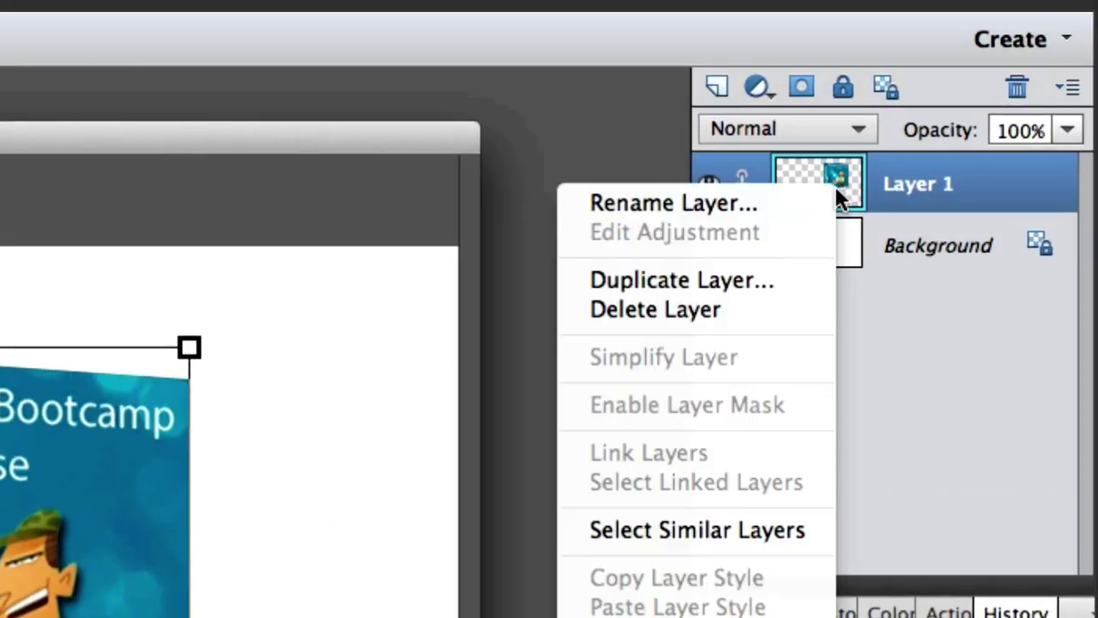
{"action": "left_click", "coordinate": [763, 280]}
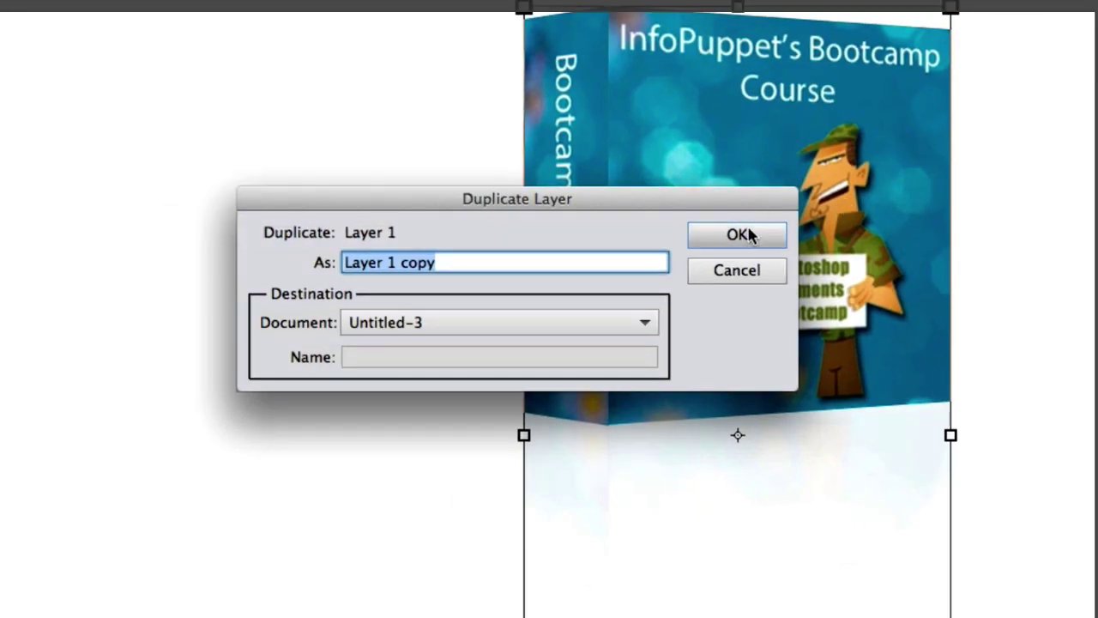
{"action": "left_click", "coordinate": [749, 235]}
{"action": "left_click_drag", "start_coordinate": [742, 219], "coordinate": [550, 234]}
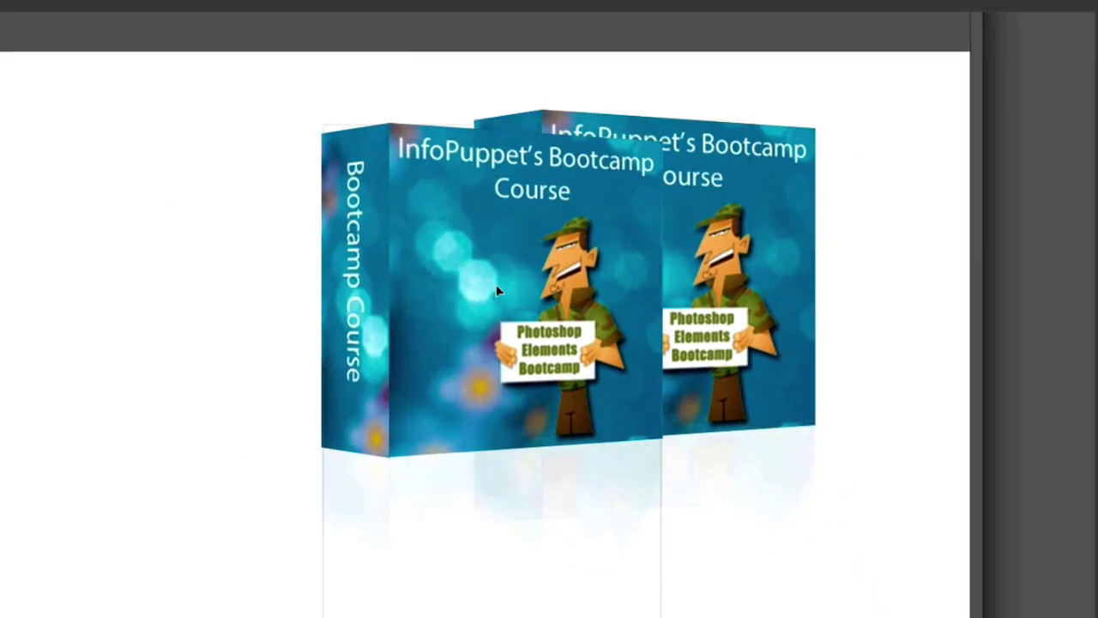
{"action": "left_click_drag", "start_coordinate": [496, 290], "coordinate": [368, 262]}
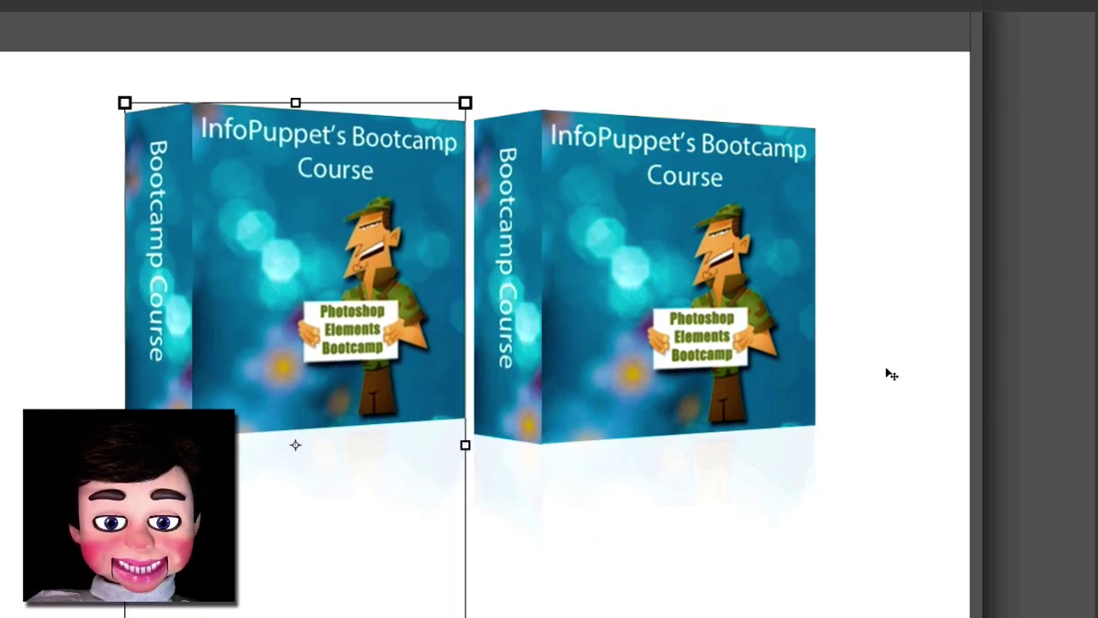
{"action": "left_click", "coordinate": [891, 374]}
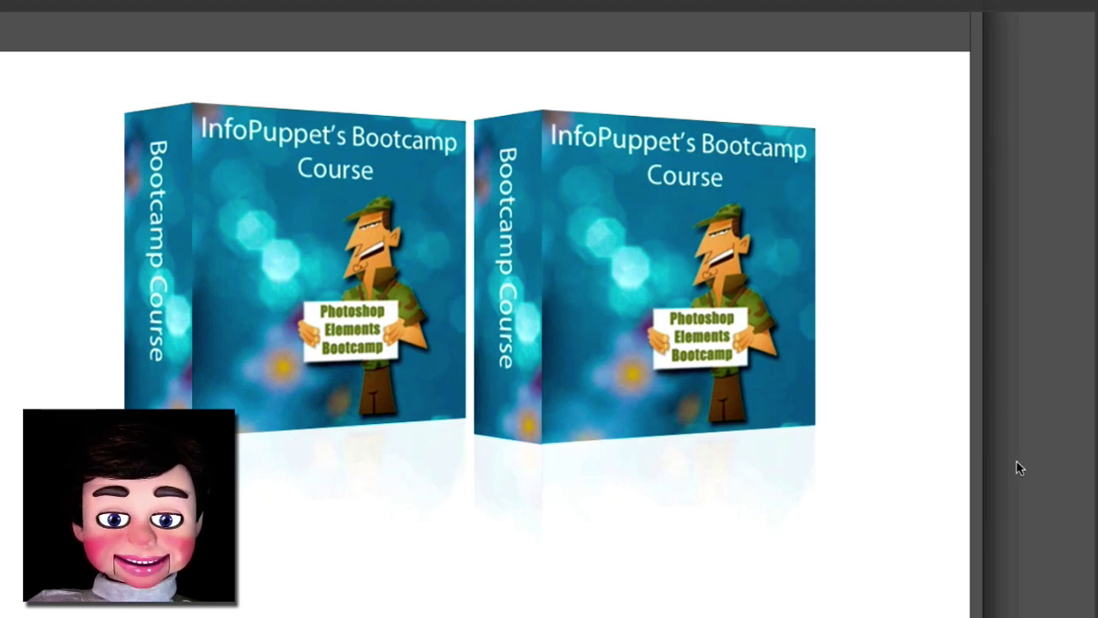